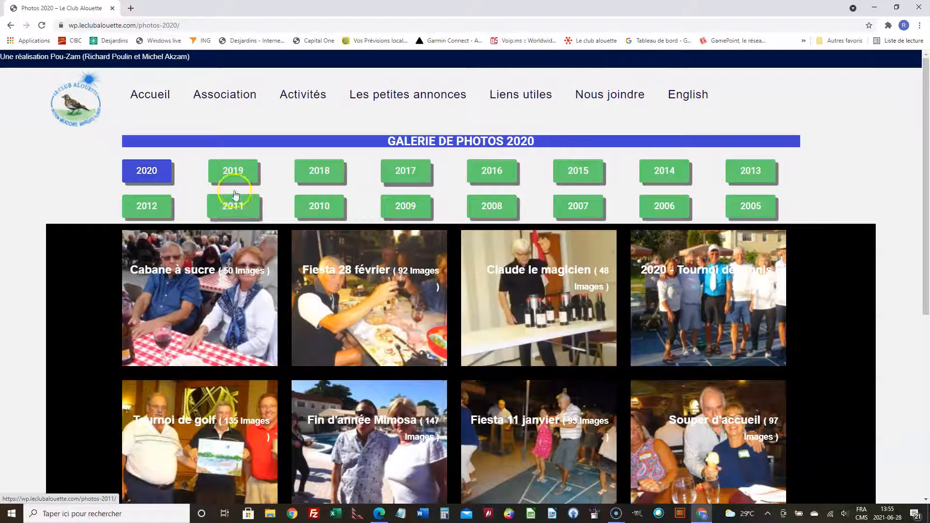
View the club website's 2019 photo gallery, and open the Modula galleries list in the WordPress admin in Edge.
click(243, 177)
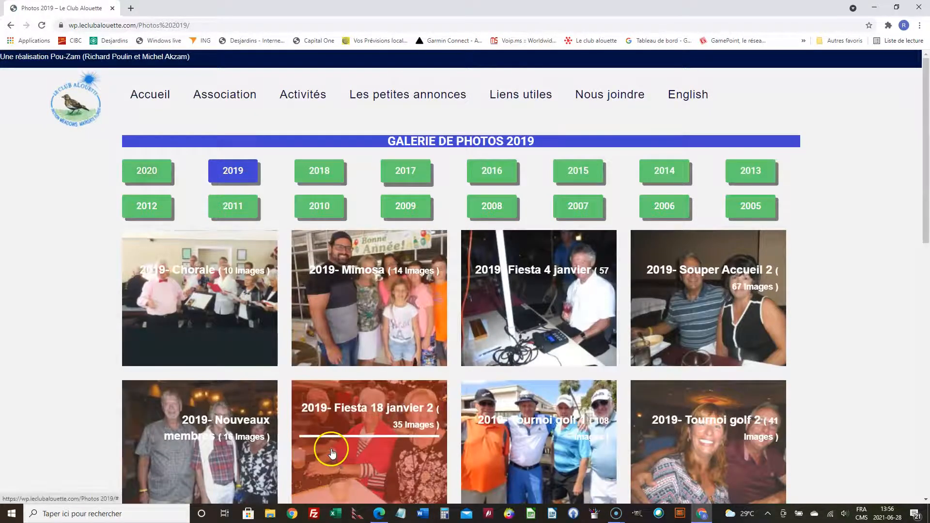
click(378, 513)
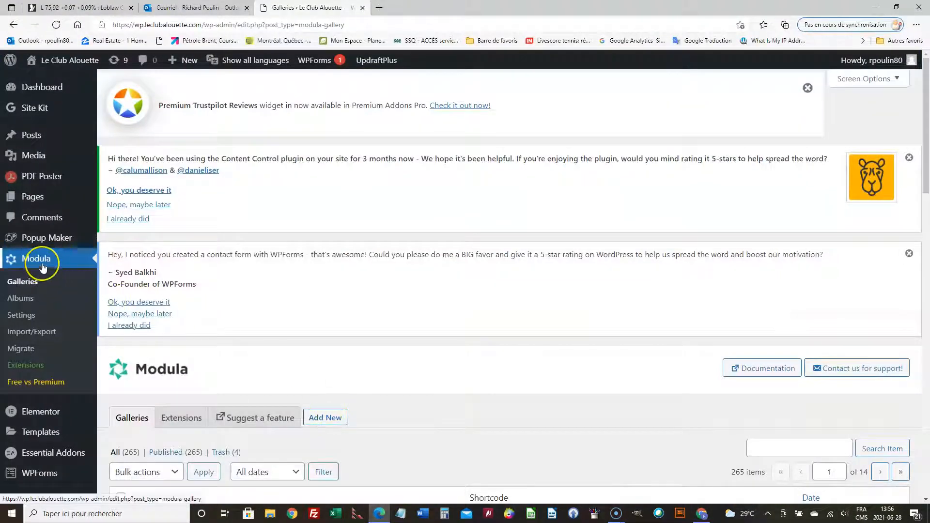
scroll(43, 266, down, 2)
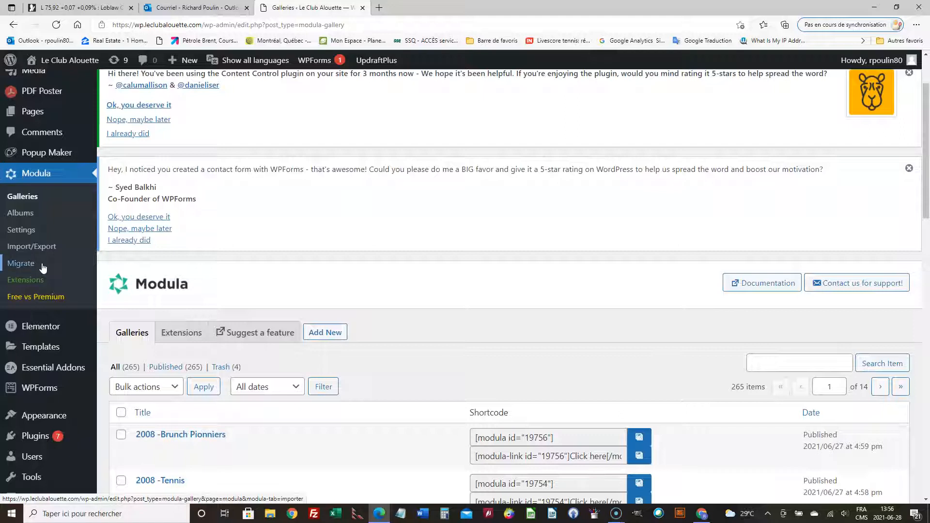
click(24, 196)
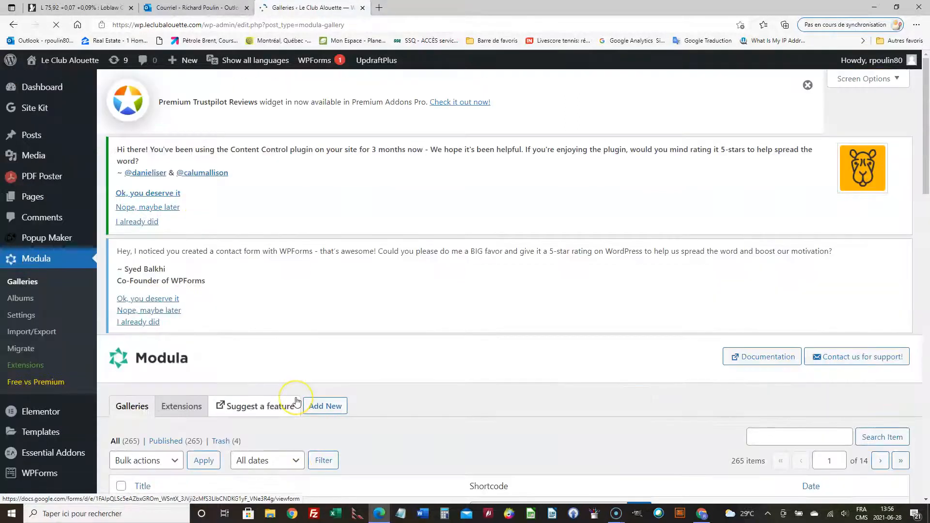
scroll(357, 446, down, 6)
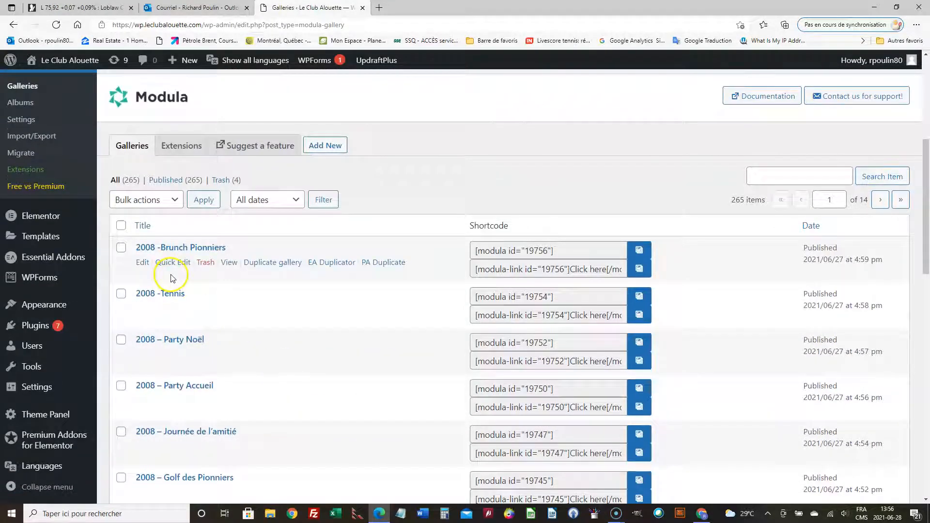
Review the images in the "2008 -Brunch Pionniers" gallery, and open the list of Modula albums.
click(179, 248)
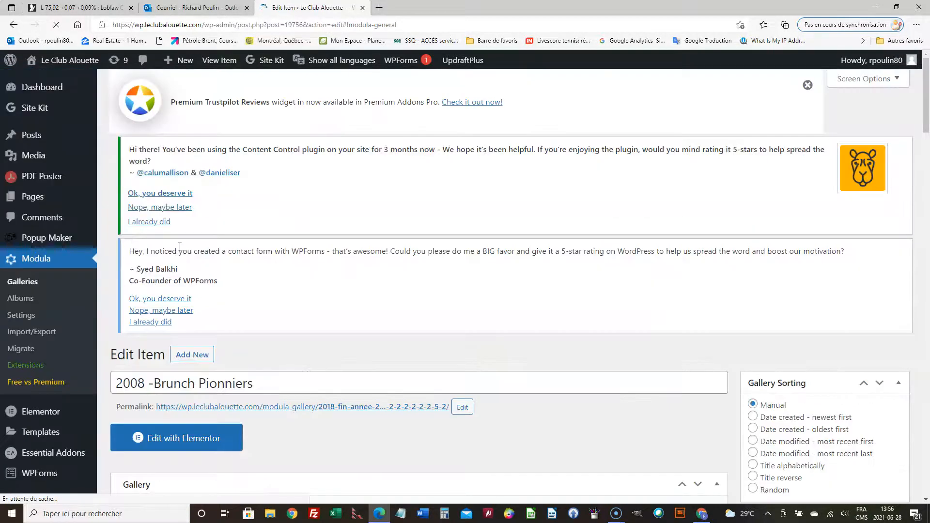
scroll(332, 291, down, 5)
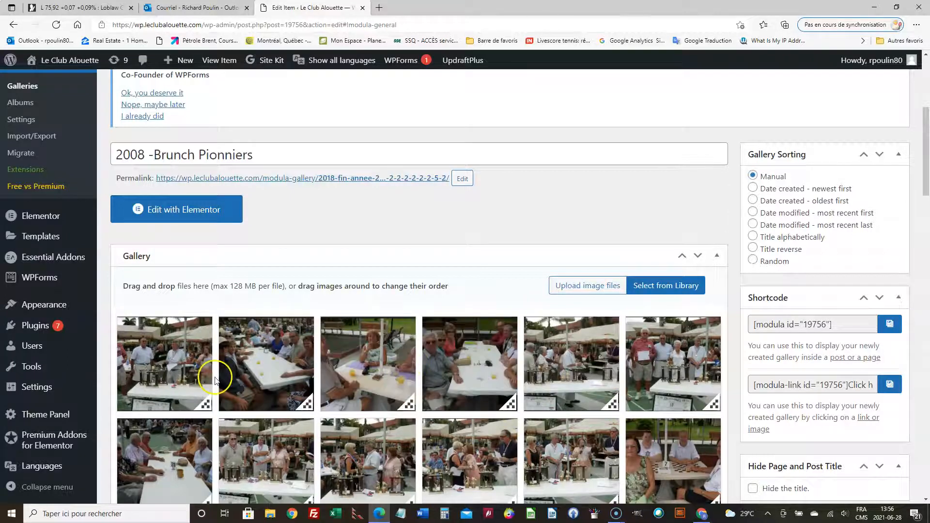
scroll(203, 373, up, 3)
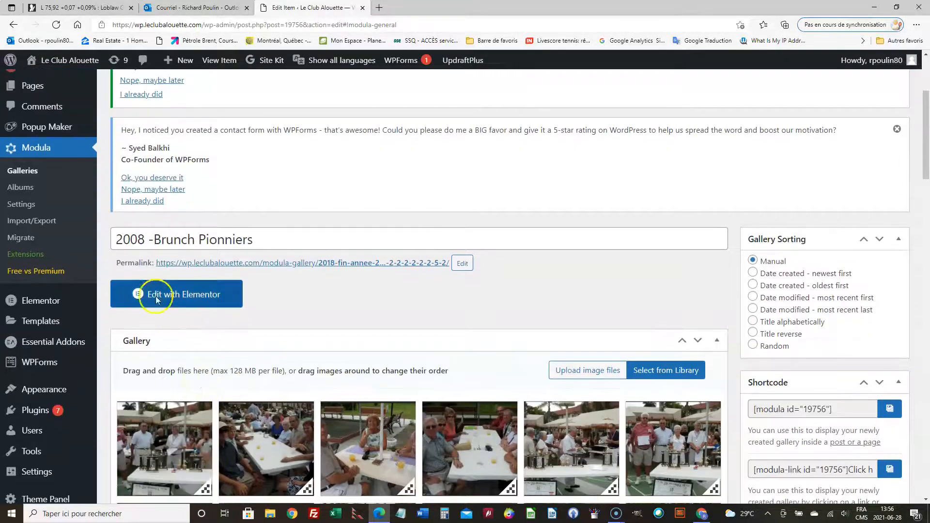
click(29, 191)
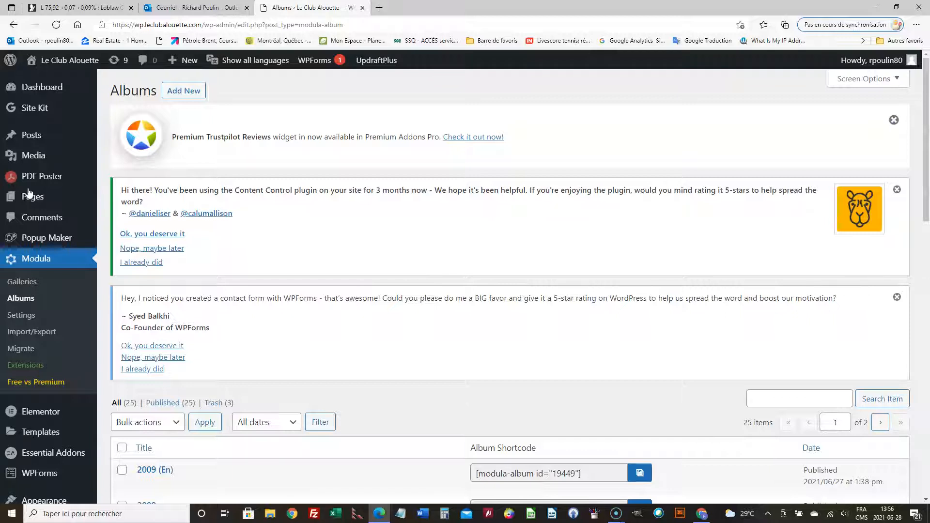
scroll(313, 239, down, 4)
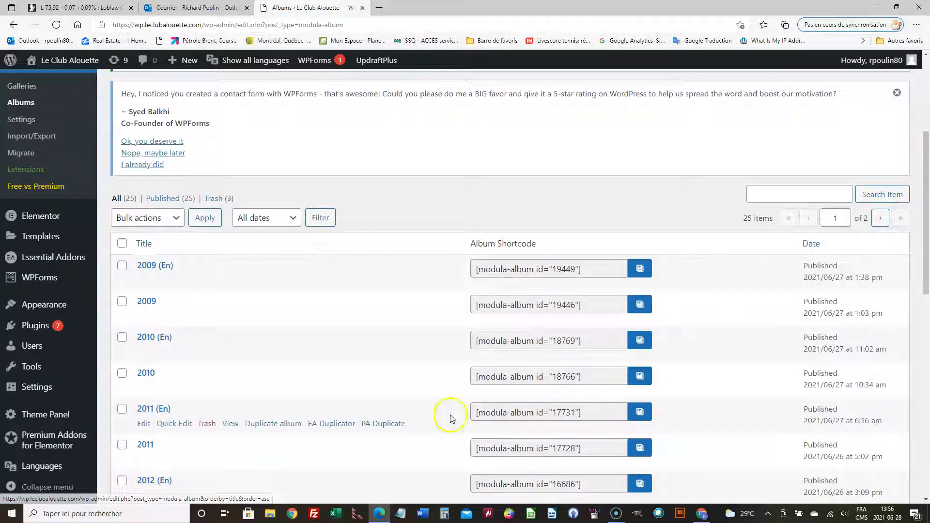
Switch to the club website in Chrome, download the first image of the "2019- Chorale" gallery and close the image viewer.
click(705, 517)
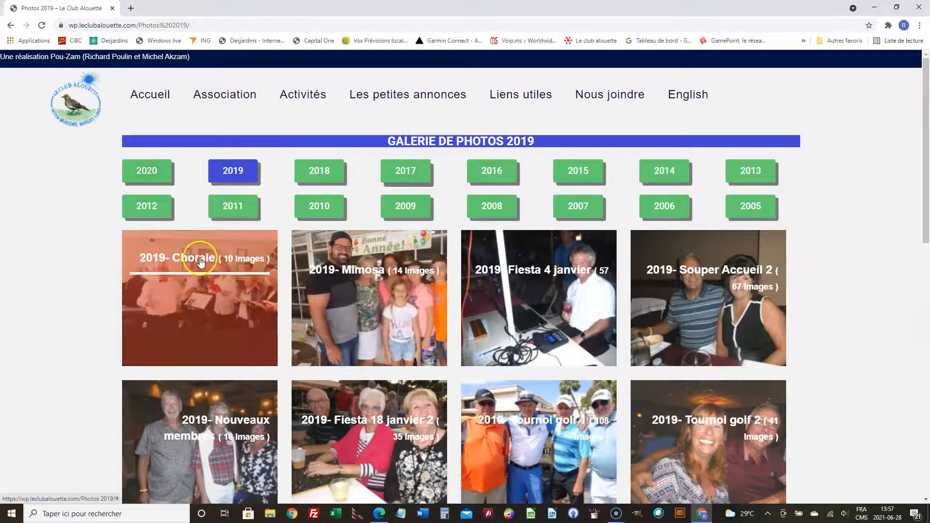
click(202, 263)
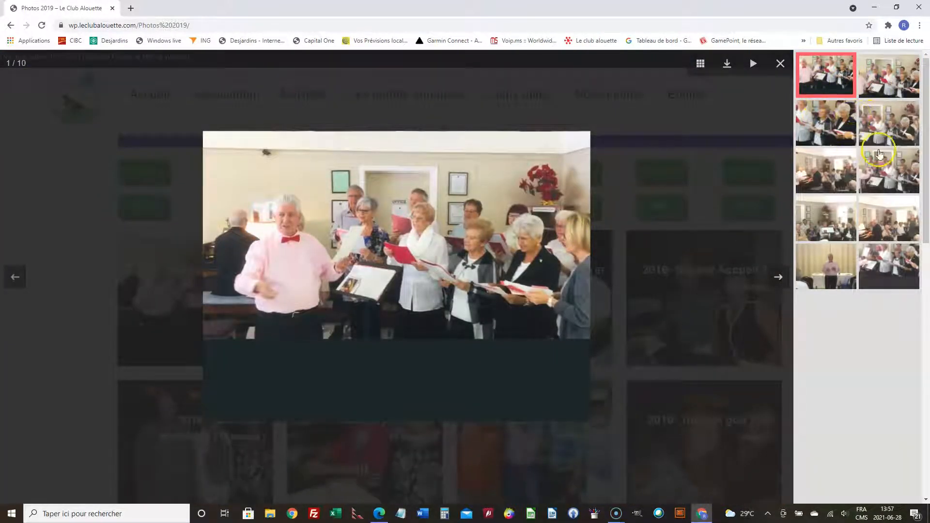
click(728, 72)
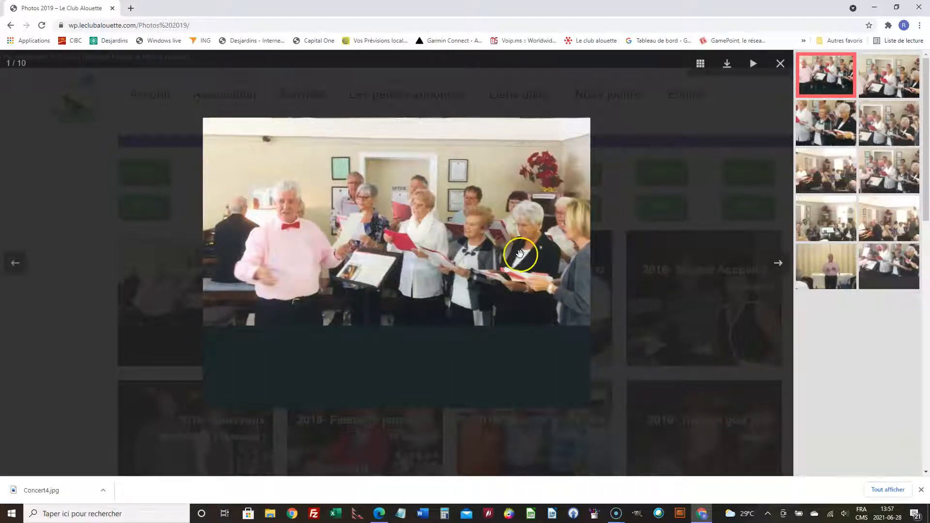
click(780, 65)
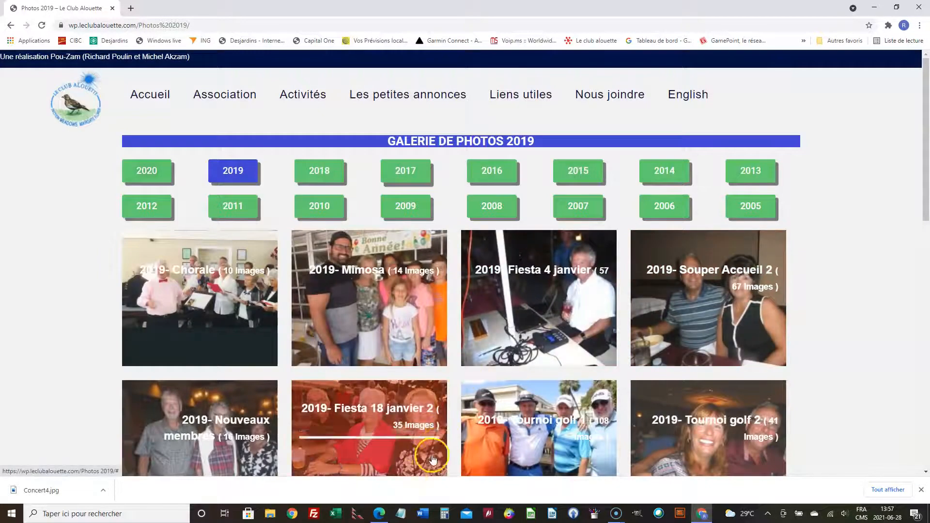
Switch back to the WordPress admin in Edge, duplicate the 2009 album and open the copy for editing.
click(380, 515)
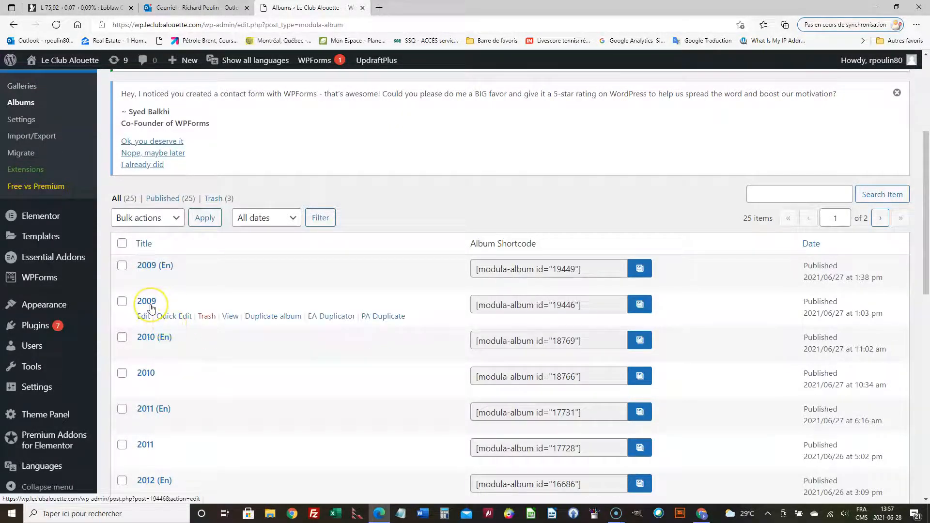
click(283, 321)
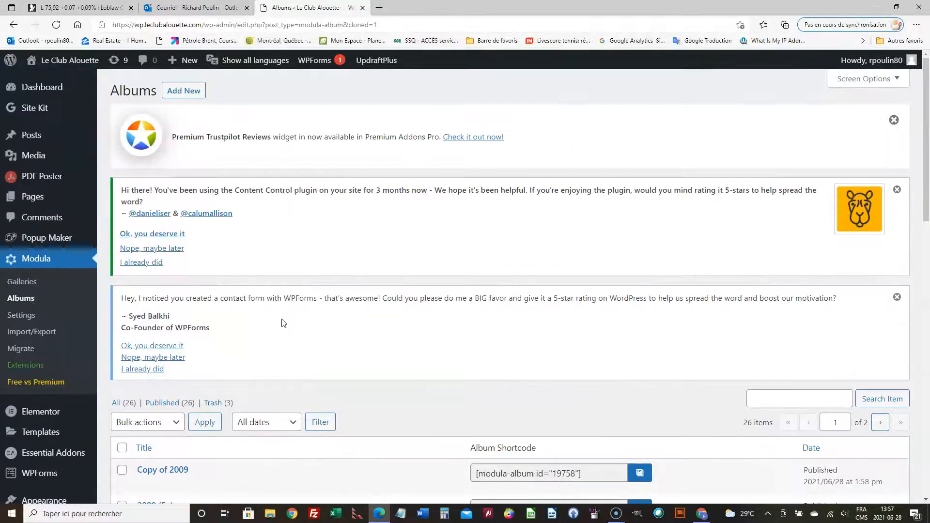
scroll(284, 324, down, 3)
click(156, 300)
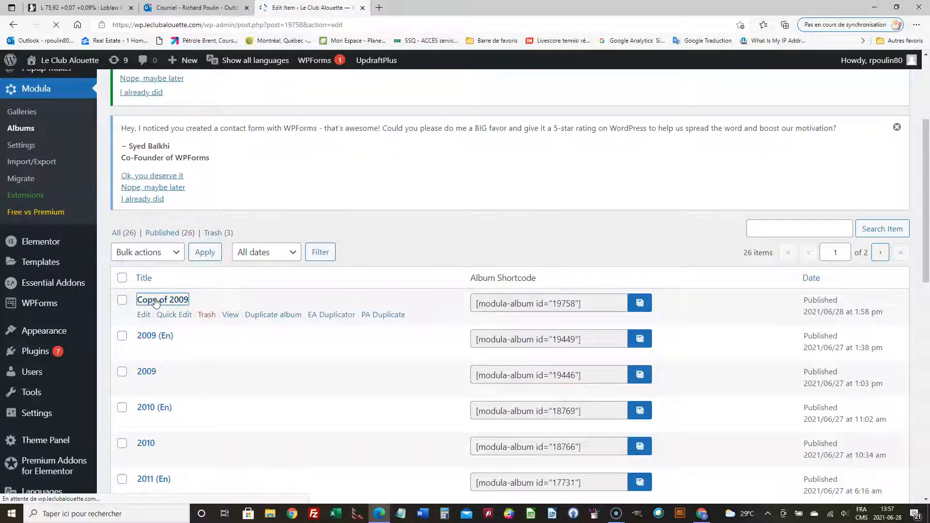
Change the title of the copied album to 2008.
scroll(241, 304, down, 2)
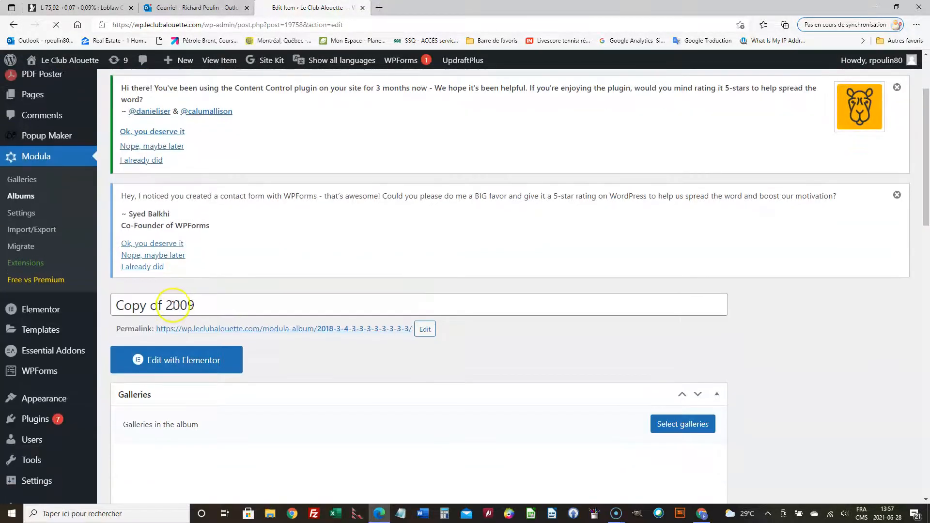
drag(167, 308, 117, 313)
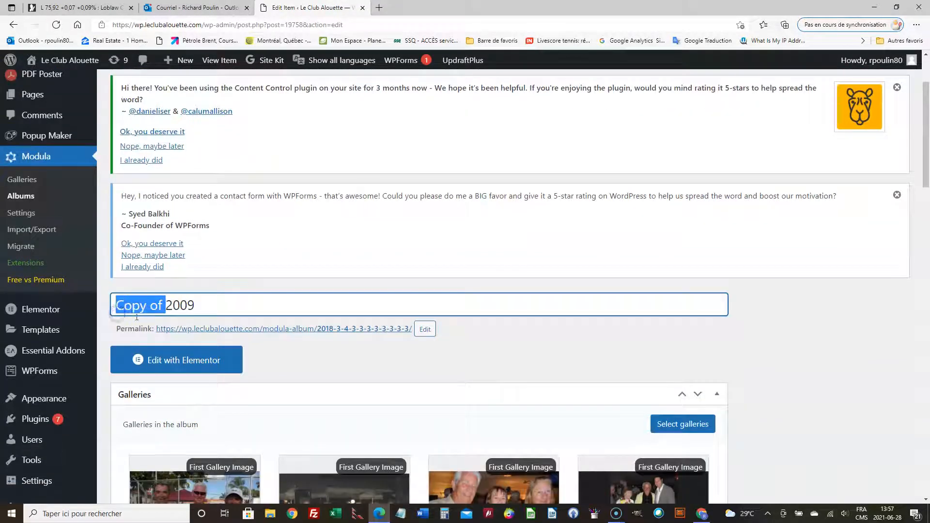
key(BackSpace)
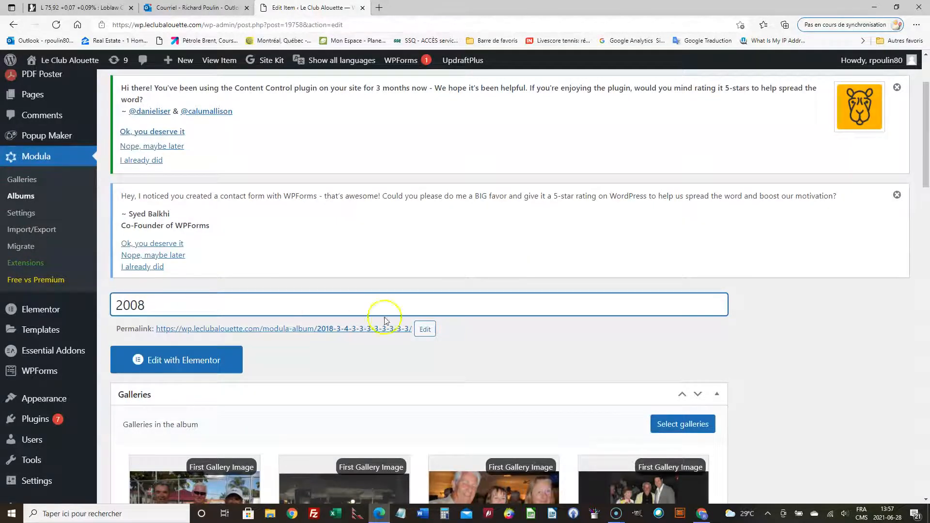
Examine the galleries copied into the album and the metadata of the first one, the tennis tournament gallery.
scroll(472, 326, down, 2)
scroll(471, 325, down, 4)
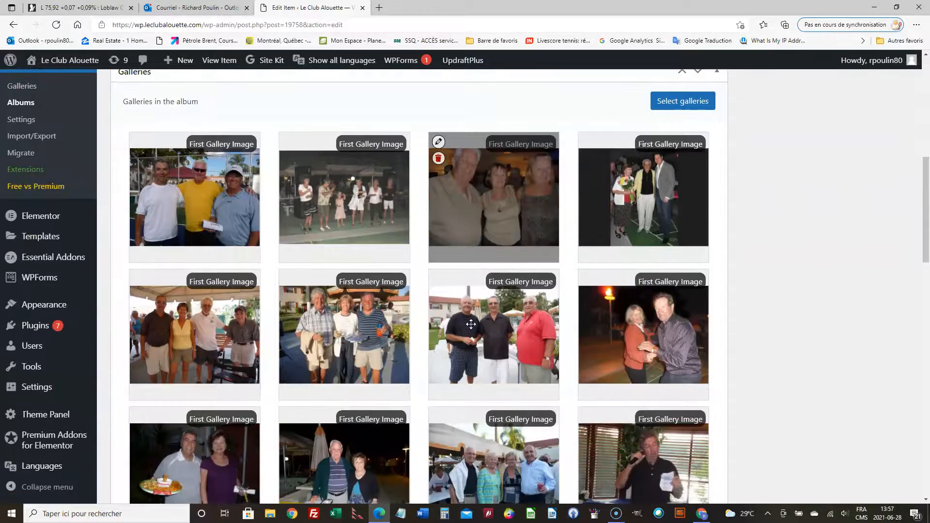
mouse_move(313, 235)
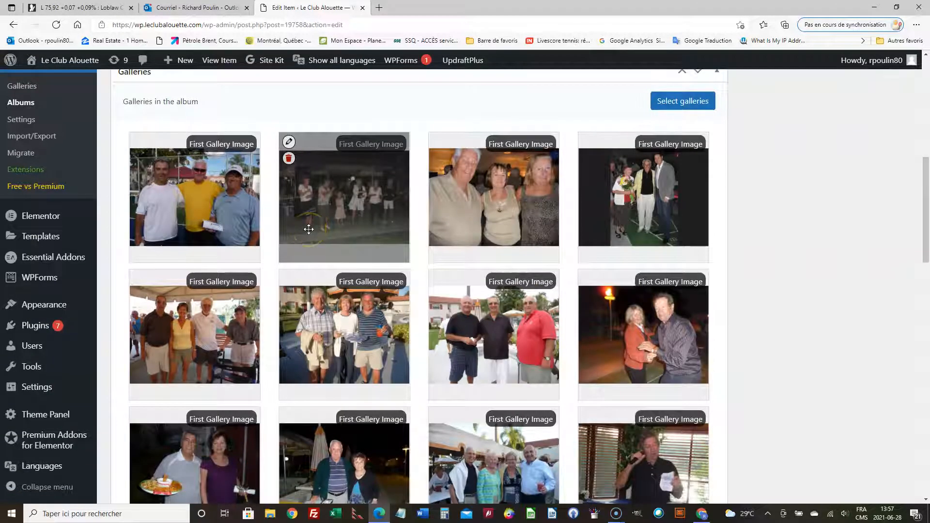
drag(309, 230, 432, 309)
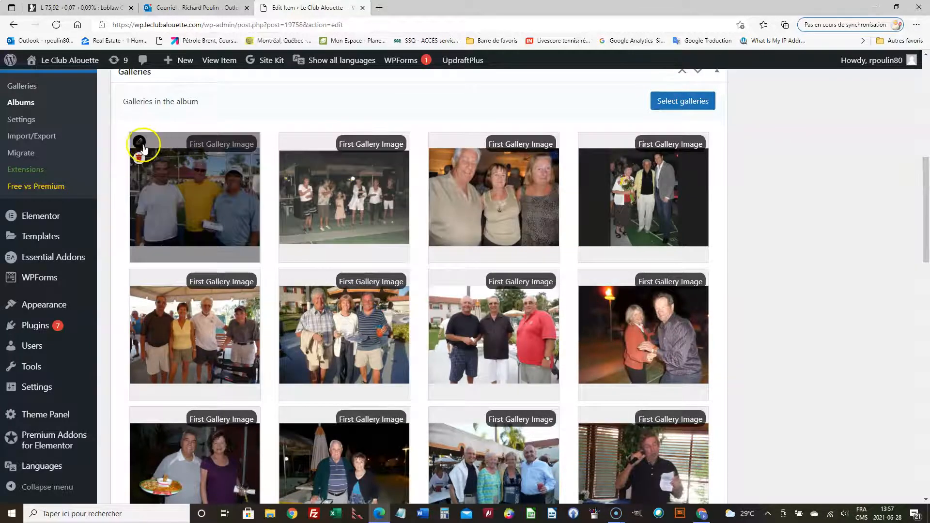
click(139, 143)
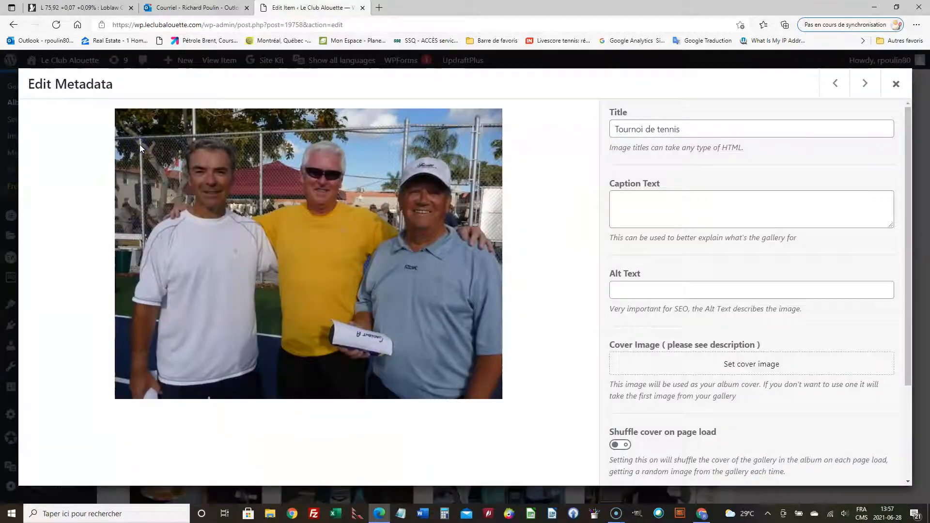
click(897, 83)
scroll(287, 267, down, 2)
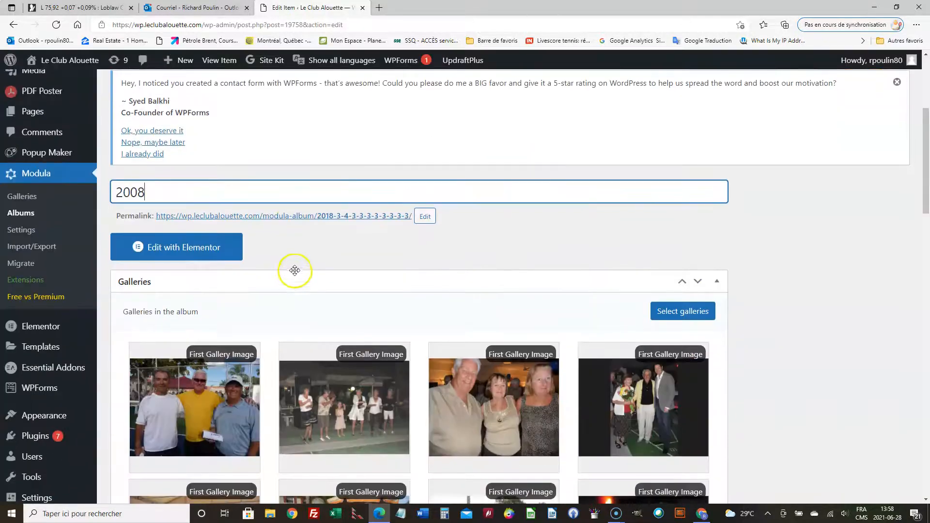
Remove all the galleries copied from 2009 from the 2008 album.
click(140, 373)
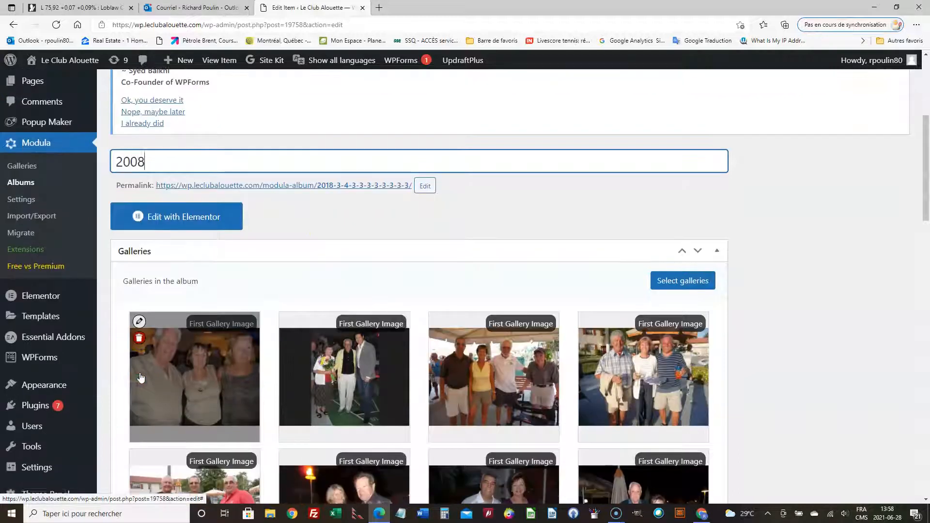
scroll(140, 377, down, 2)
click(140, 303)
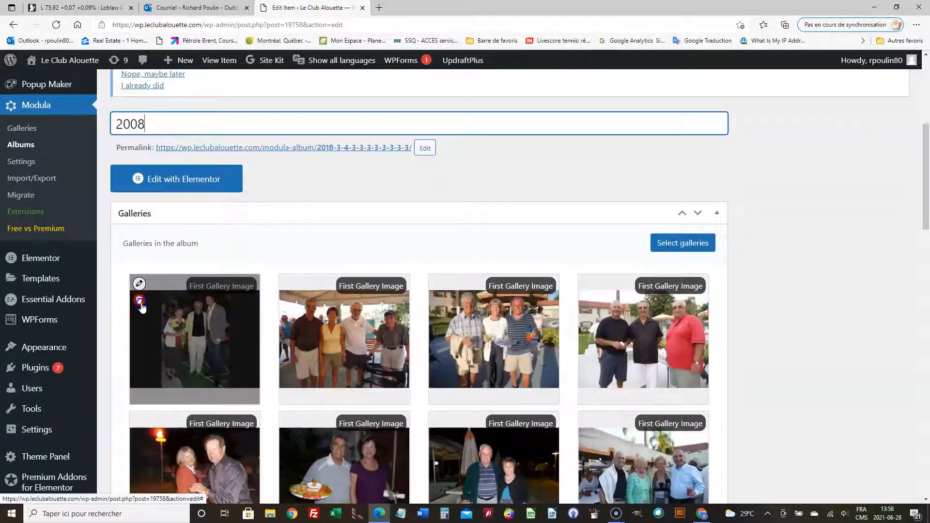
click(140, 301)
click(140, 301)
click(140, 303)
click(140, 302)
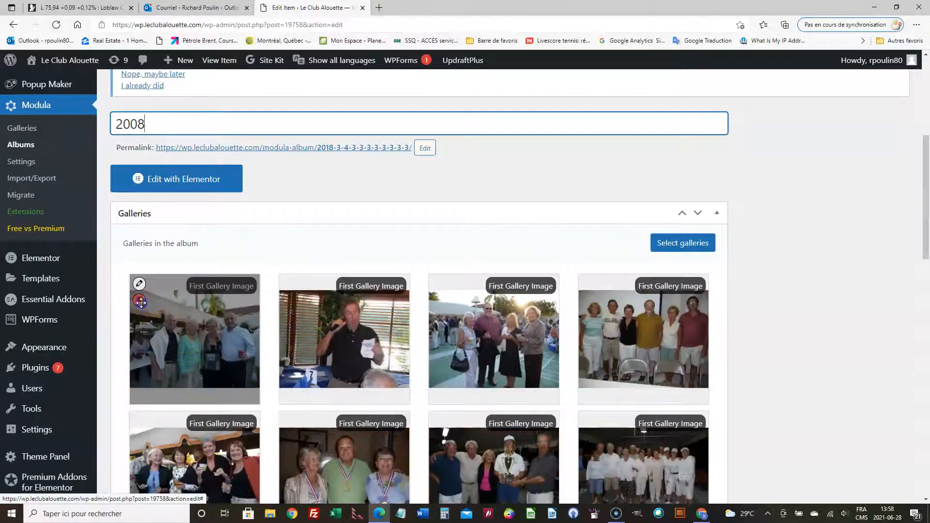
click(140, 301)
click(140, 303)
click(141, 302)
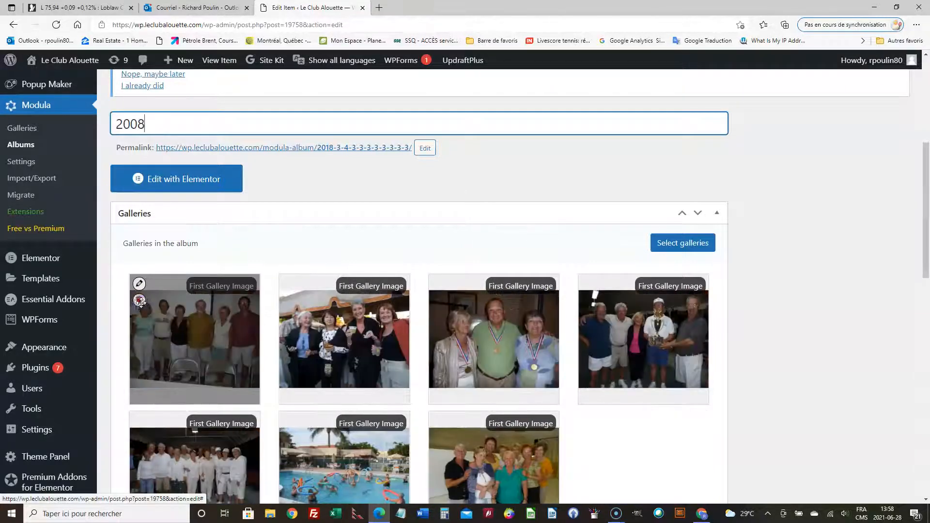
click(140, 302)
click(141, 302)
click(141, 302)
click(141, 303)
click(140, 302)
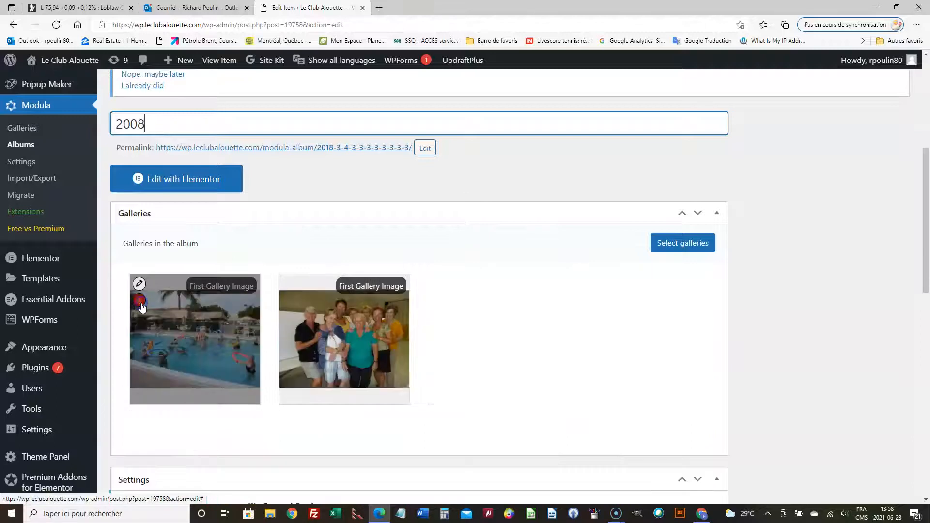
click(140, 301)
click(140, 301)
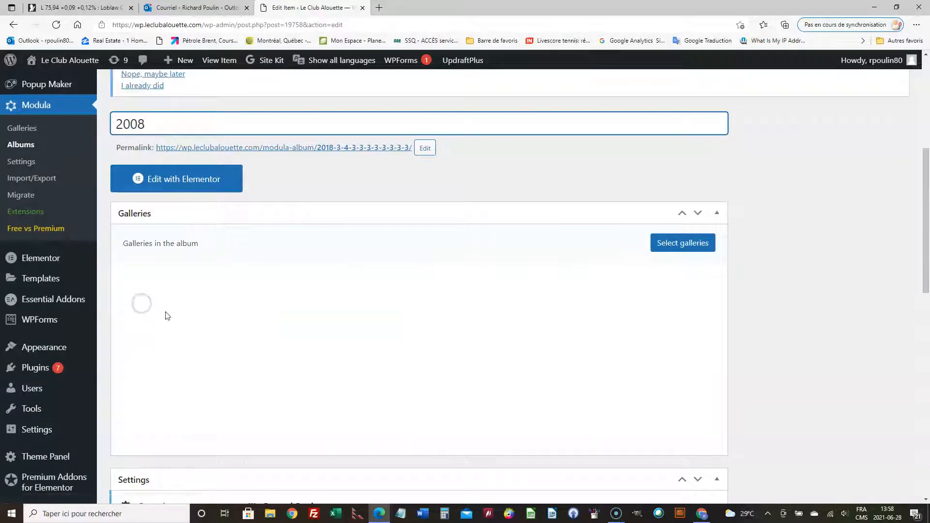
Review the General and Lightbox settings of the 2008 album.
scroll(605, 323, down, 6)
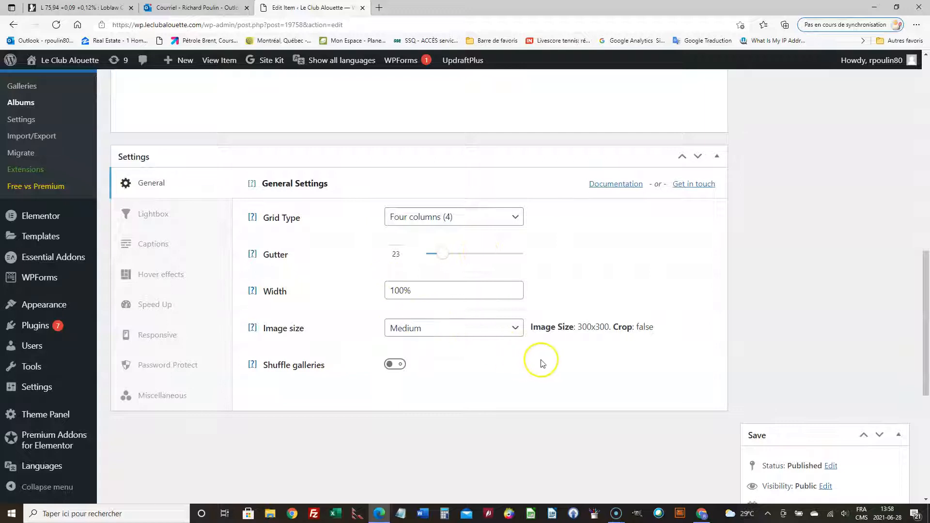
click(148, 218)
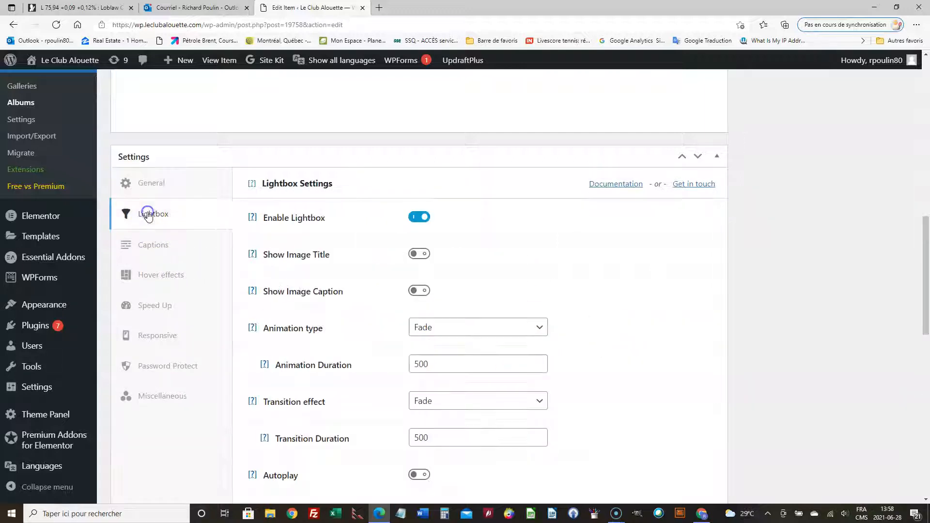
click(153, 184)
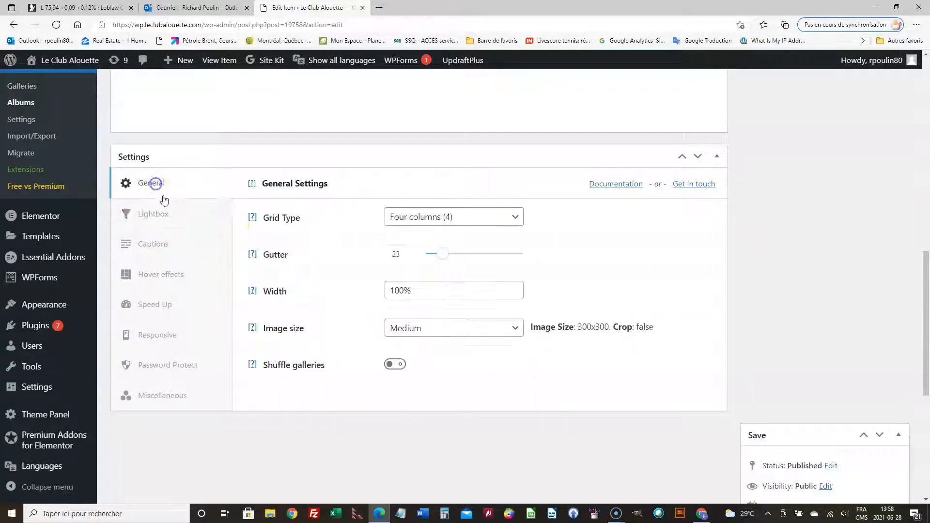
scroll(338, 326, up, 1)
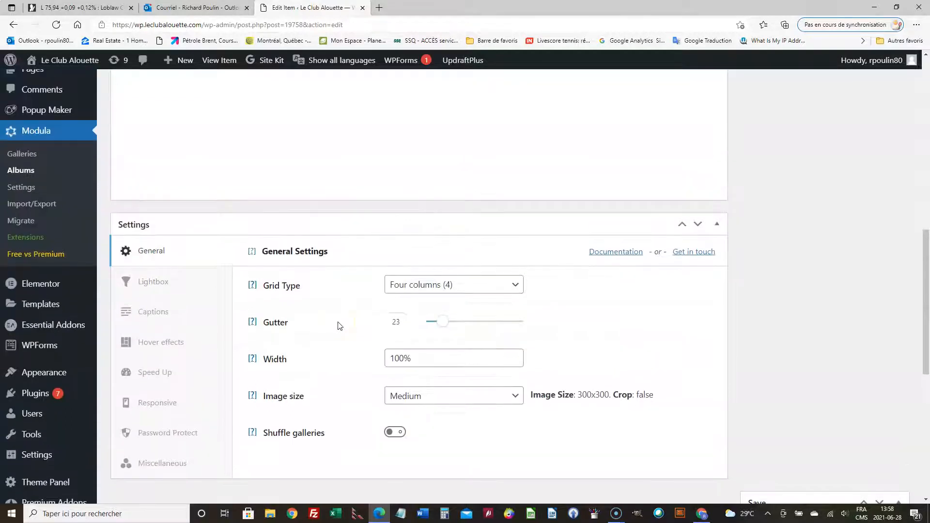
Update the emptied 2008 album to save its changes.
scroll(339, 326, up, 3)
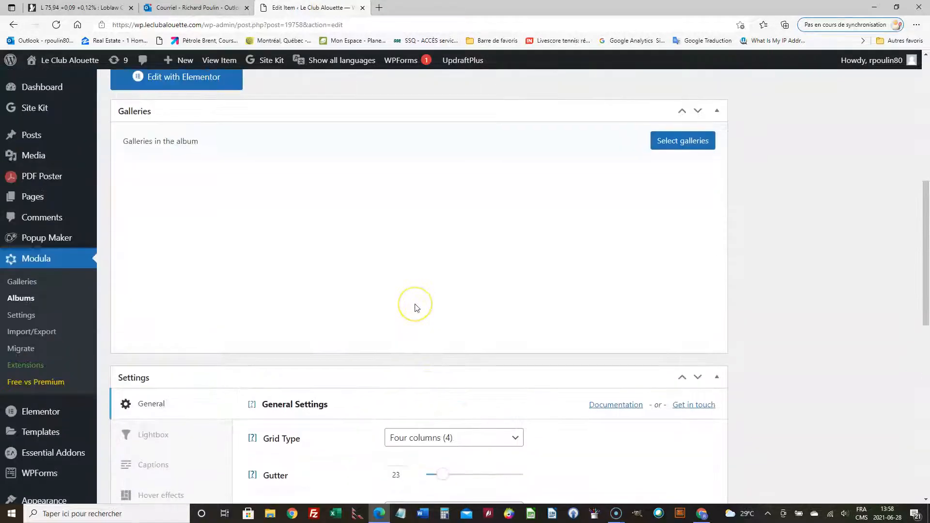
scroll(415, 308, up, 1)
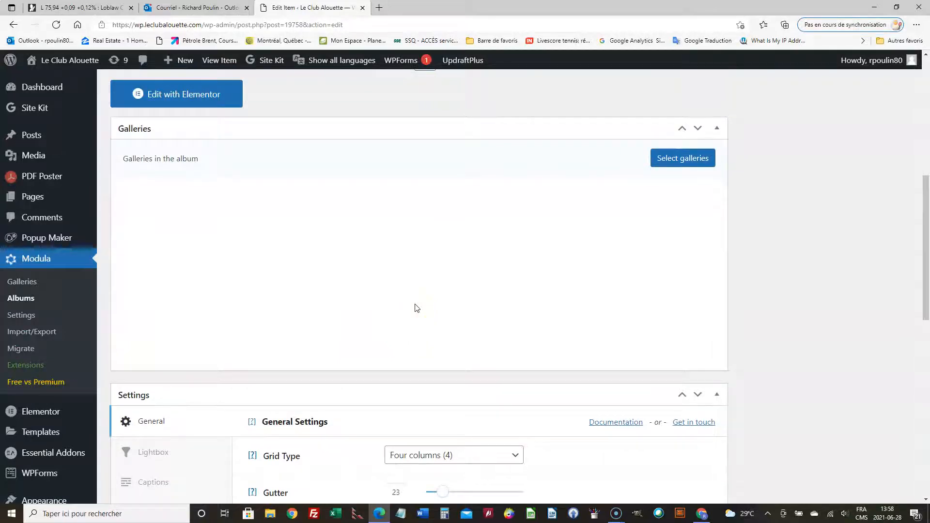
scroll(415, 309, up, 7)
scroll(799, 337, down, 4)
scroll(799, 338, down, 10)
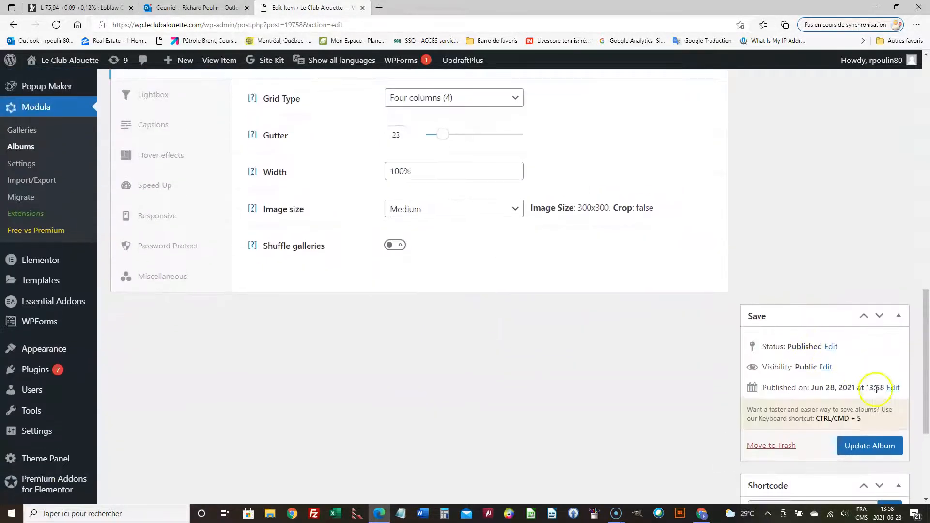
click(871, 450)
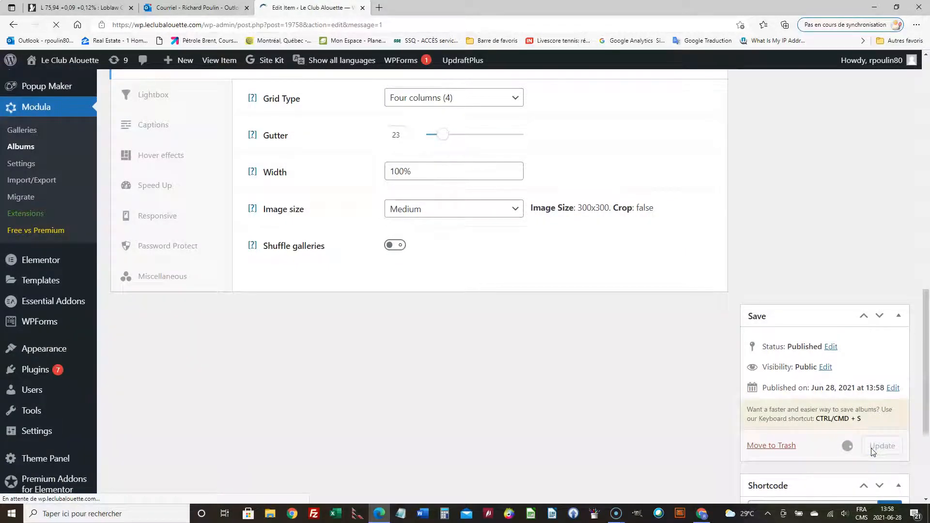
Insert the seven 2008 galleries into the album, from Brunch Pionniers through Fiesta 12 décembre.
scroll(609, 351, down, 2)
scroll(610, 350, down, 5)
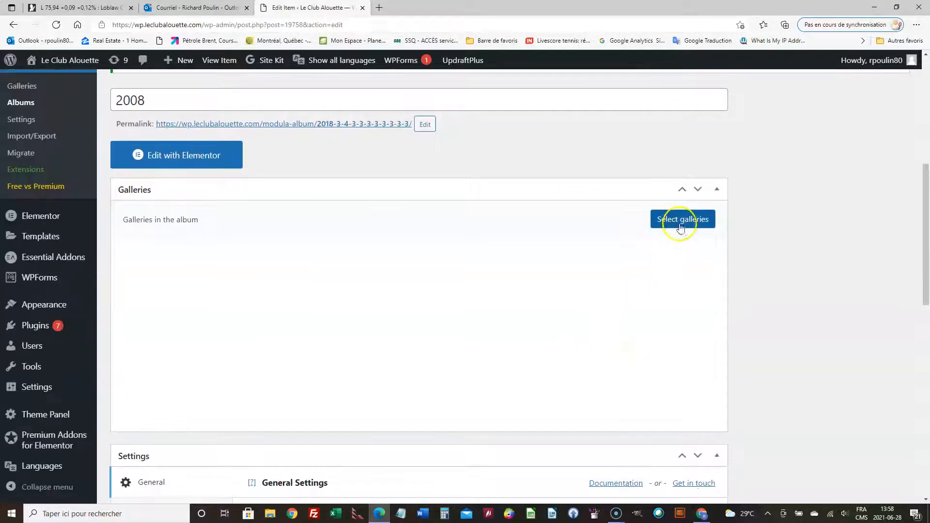
click(683, 220)
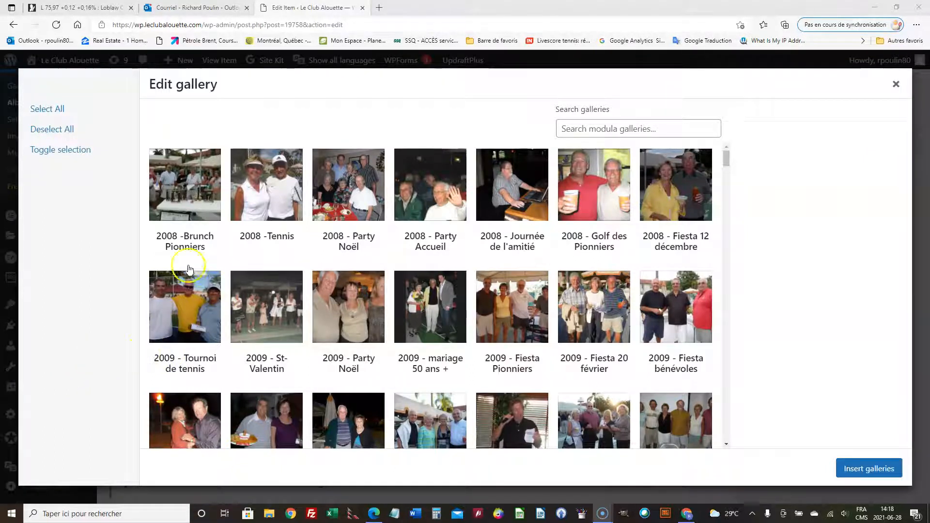
click(200, 186)
click(260, 189)
click(341, 192)
click(432, 204)
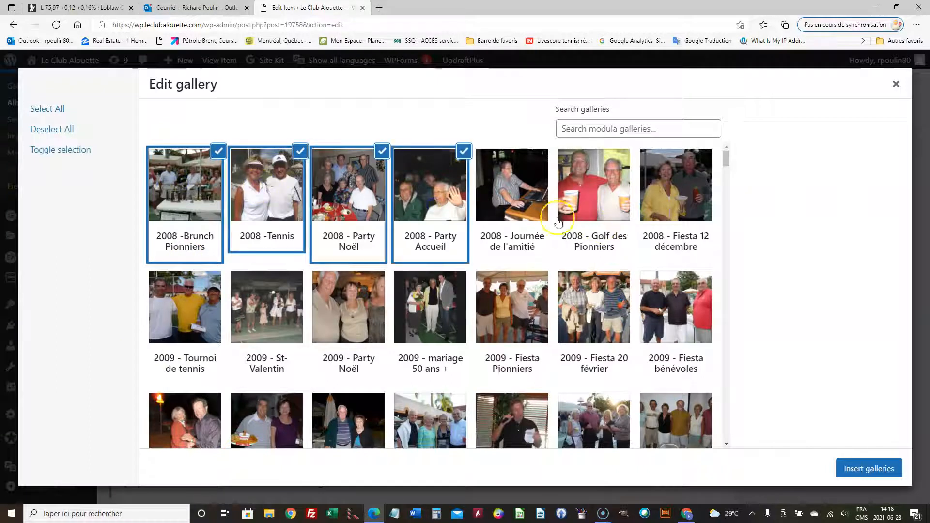
click(524, 209)
click(587, 209)
click(670, 206)
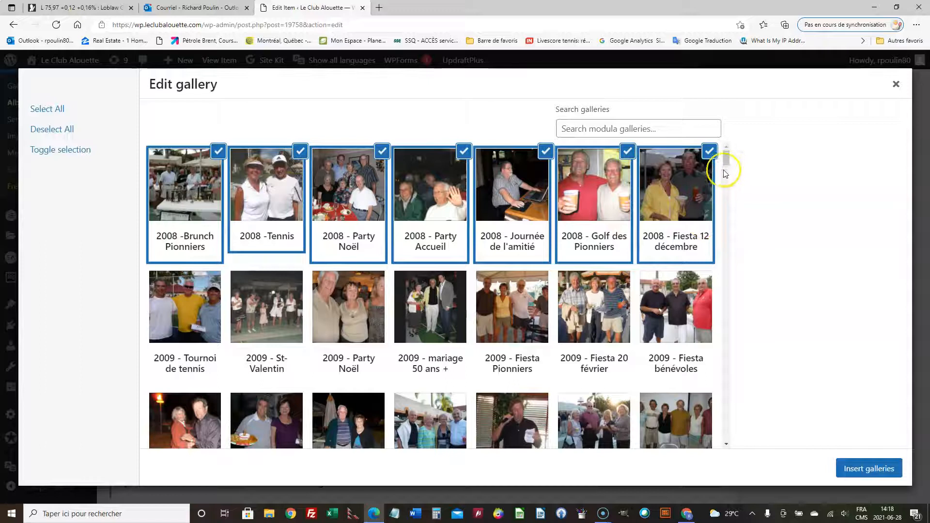
mouse_move(727, 159)
mouse_down()
mouse_move(730, 181)
mouse_move(727, 155)
mouse_up()
click(877, 472)
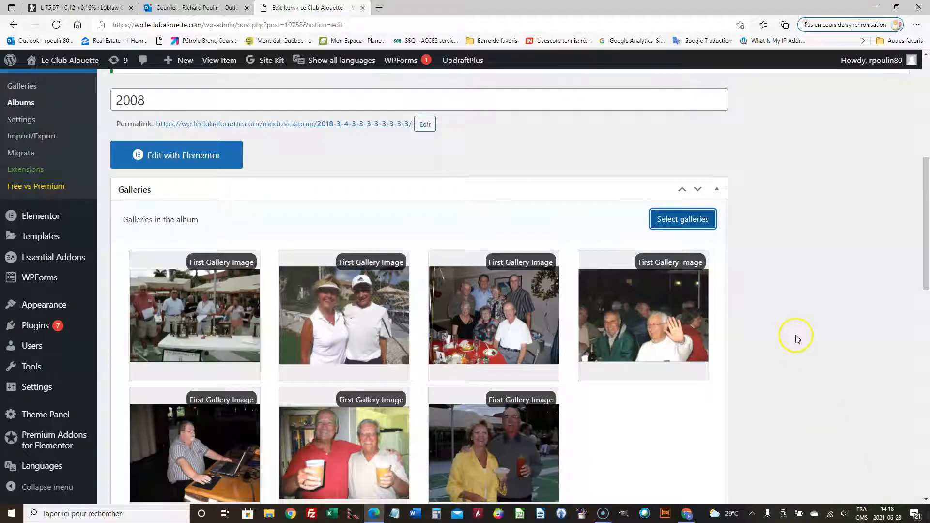
Remove the year prefix from the first gallery's title so it reads "Brunch Pionniers", and save its metadata.
scroll(796, 334, down, 1)
scroll(785, 328, up, 3)
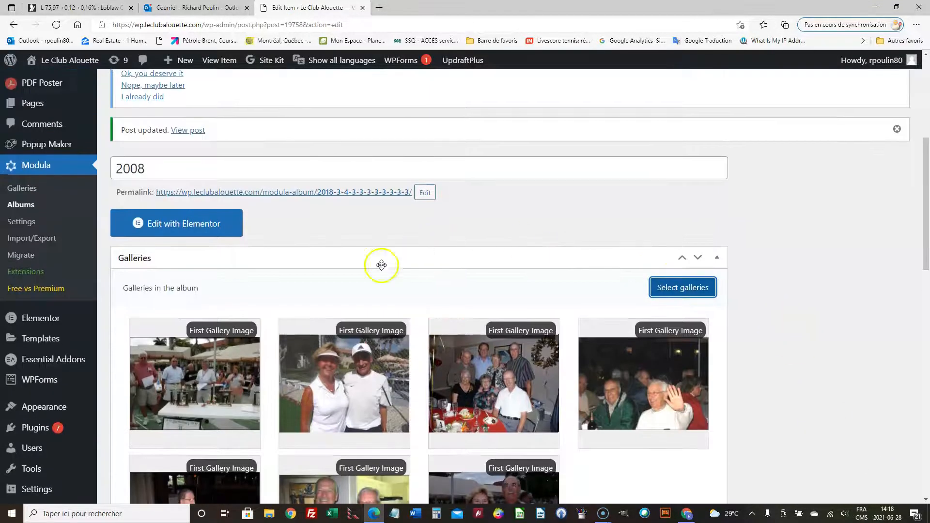
scroll(322, 307, down, 2)
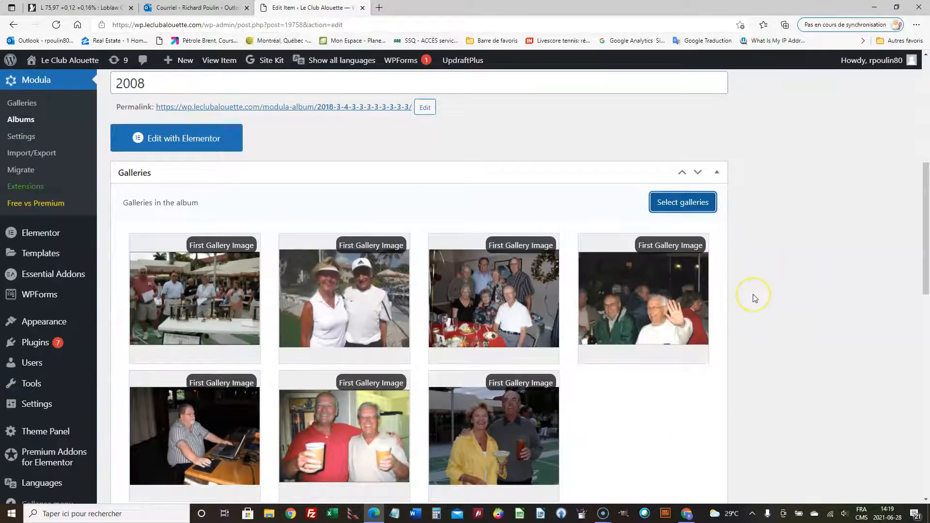
scroll(755, 298, down, 2)
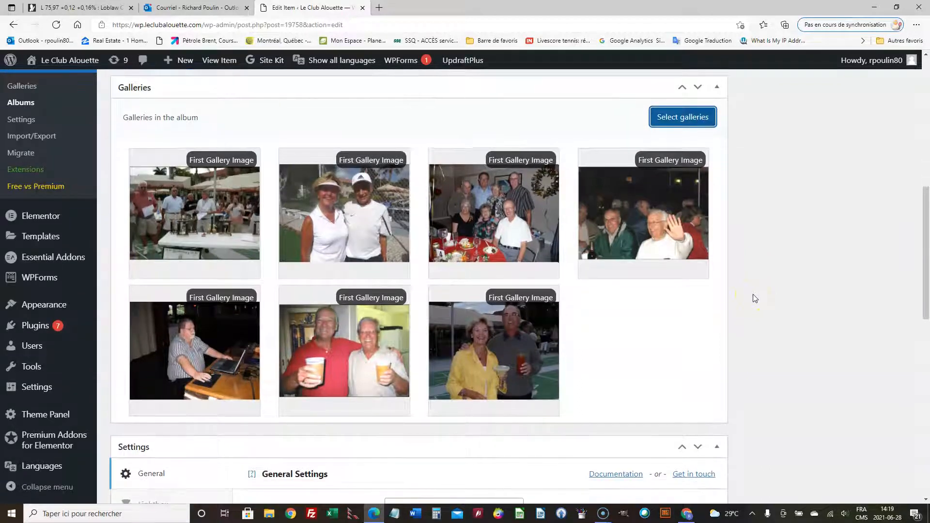
scroll(754, 297, up, 2)
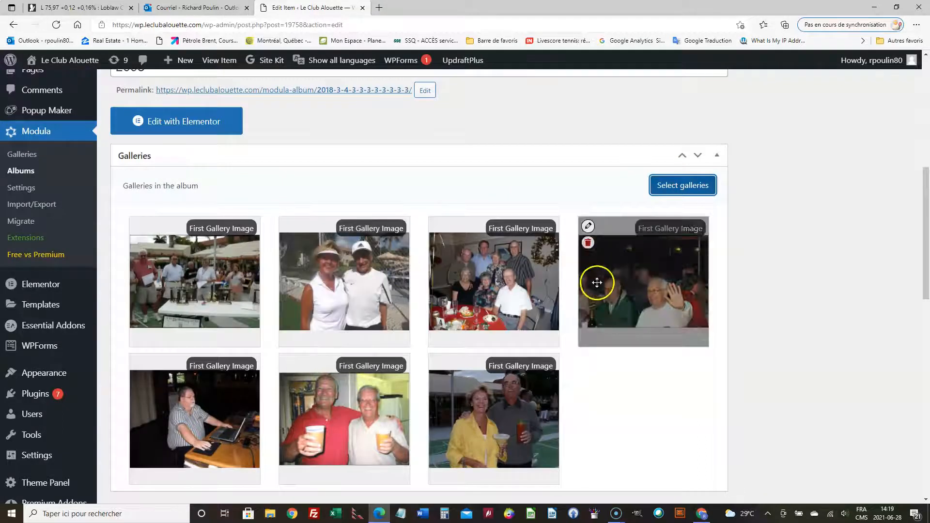
click(139, 227)
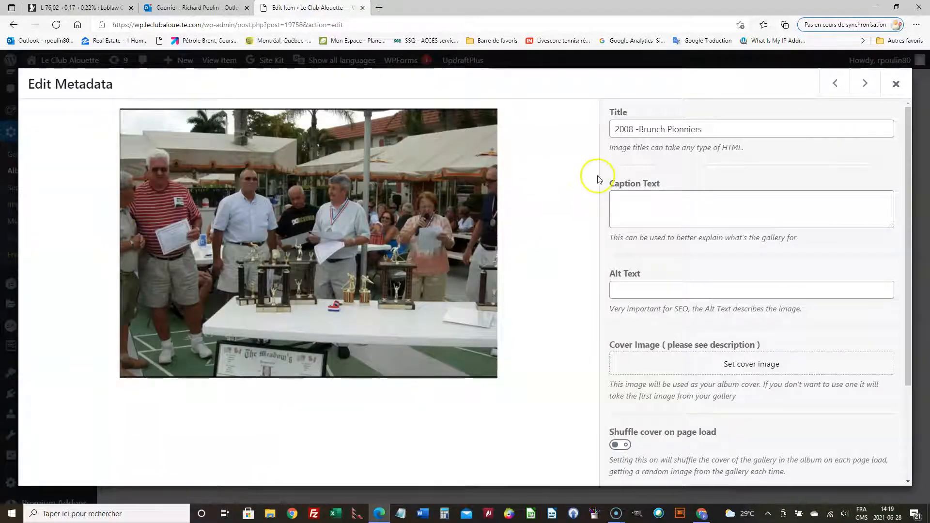
double_click(637, 130)
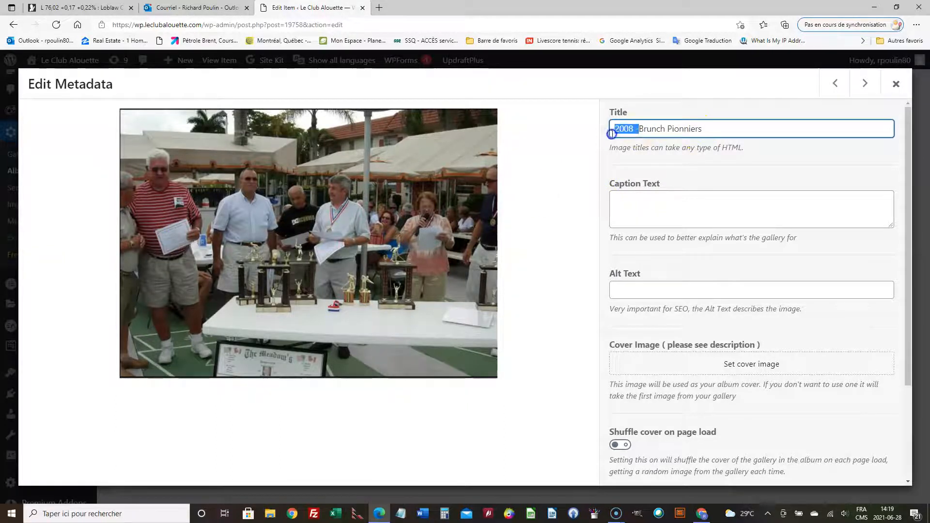
key(BackSpace)
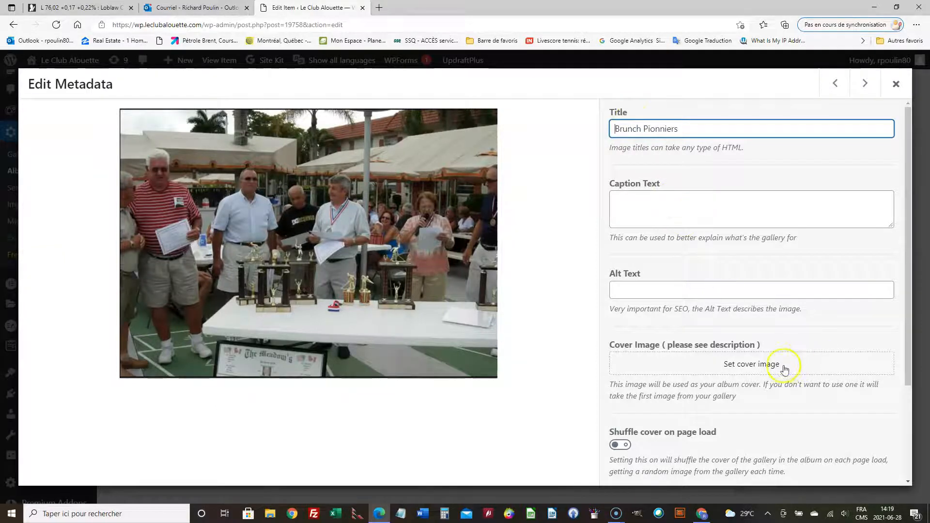
scroll(816, 343, down, 3)
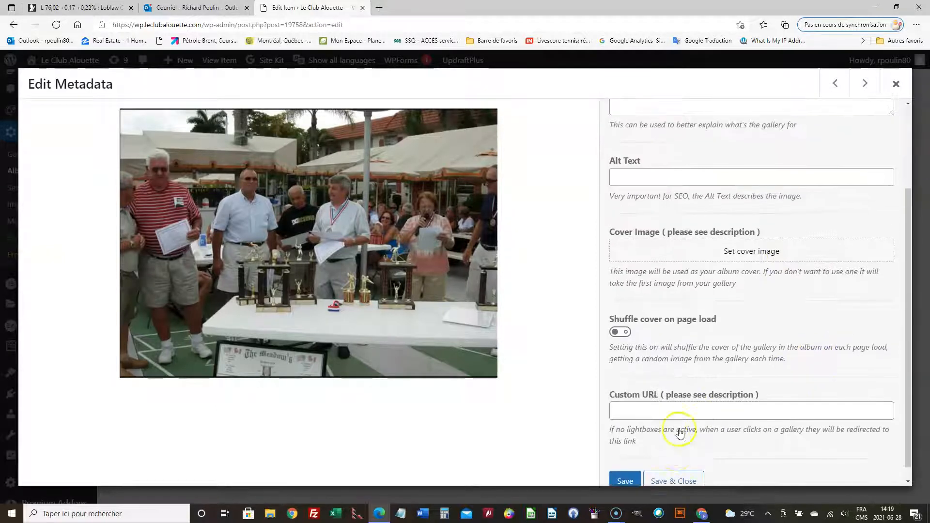
click(676, 480)
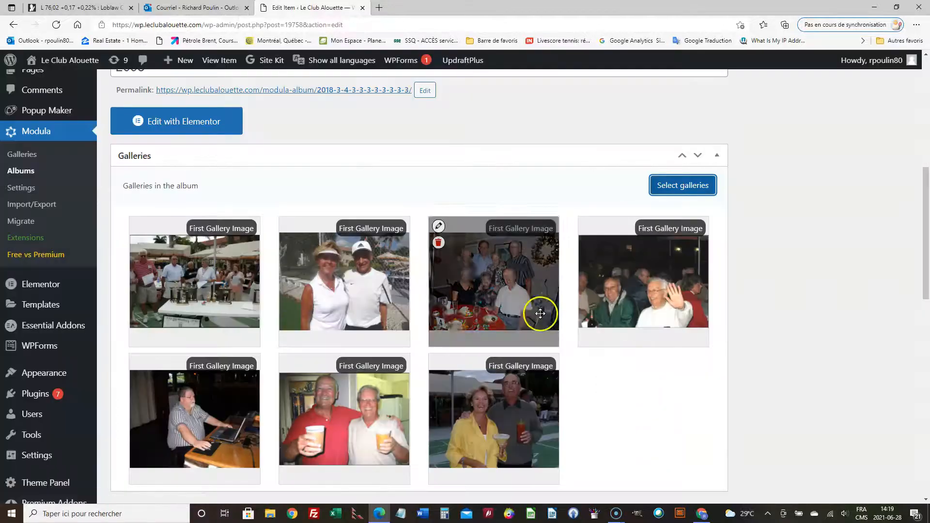
Shorten the second gallery's title to "Tennis" and save its metadata.
mouse_move(308, 239)
click(289, 227)
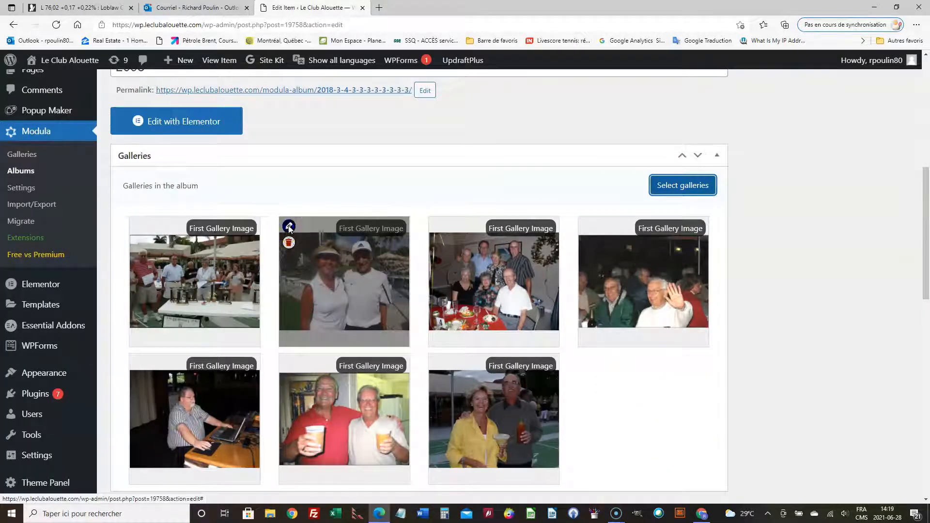
drag(641, 129, 619, 133)
key(BackSpace)
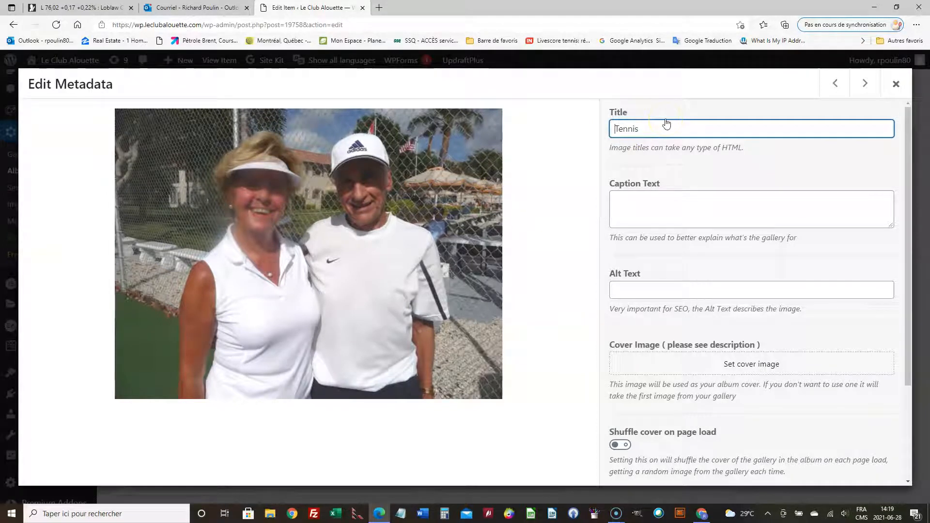
scroll(725, 291, down, 5)
click(688, 466)
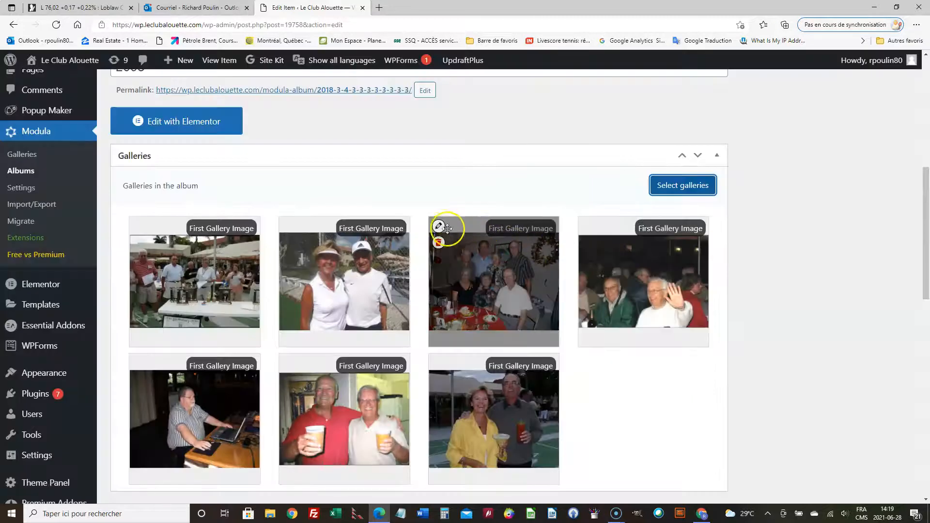
Shorten the Christmas party gallery's title to "Party Noël" and save its metadata.
click(439, 227)
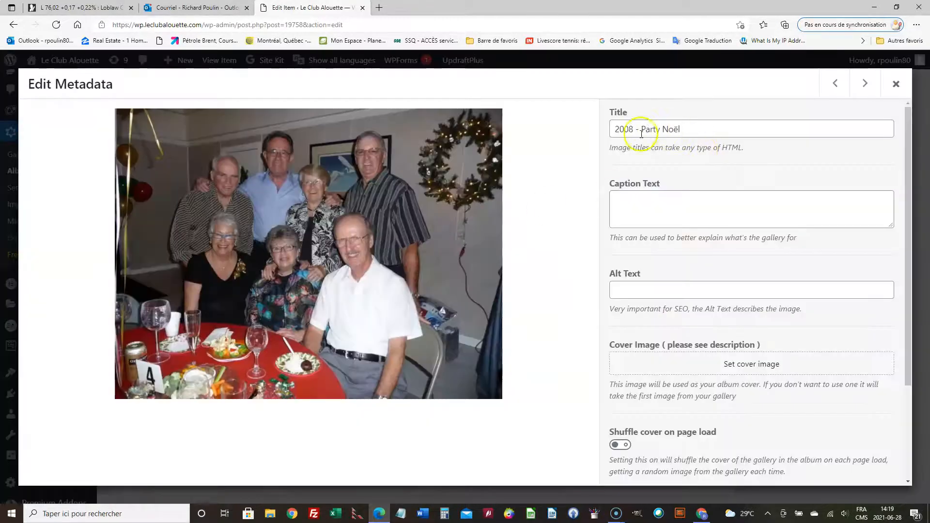
drag(641, 129, 615, 133)
key(BackSpace)
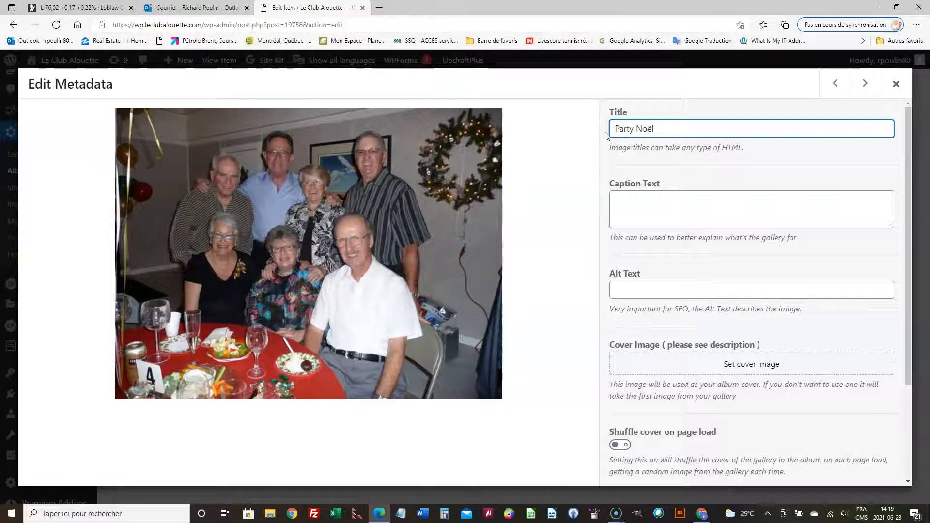
scroll(706, 315, down, 3)
click(671, 466)
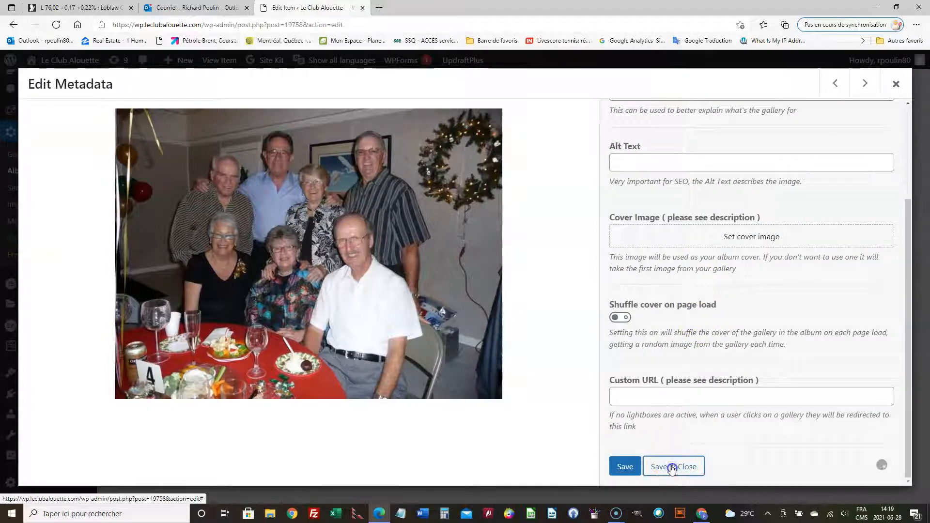
Shorten the fourth gallery's title to "Party Accueil" and save its metadata.
scroll(581, 326, down, 3)
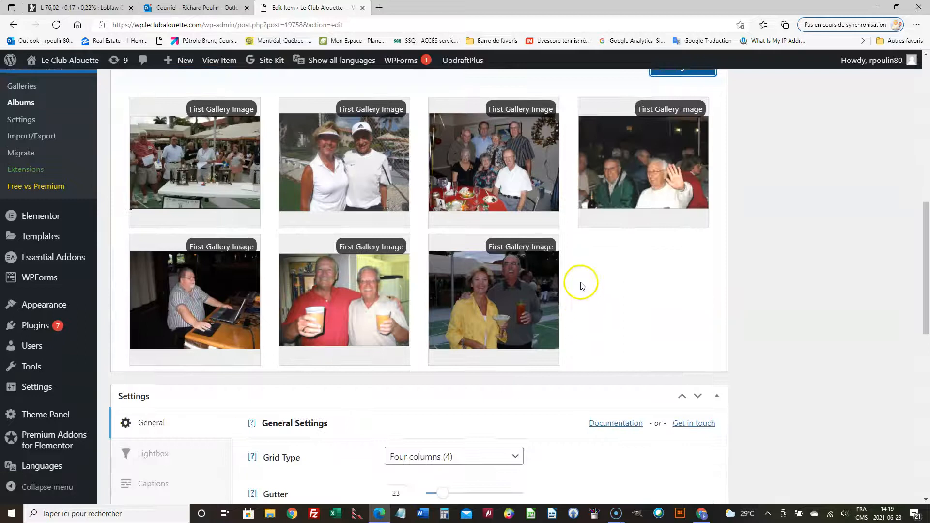
click(587, 110)
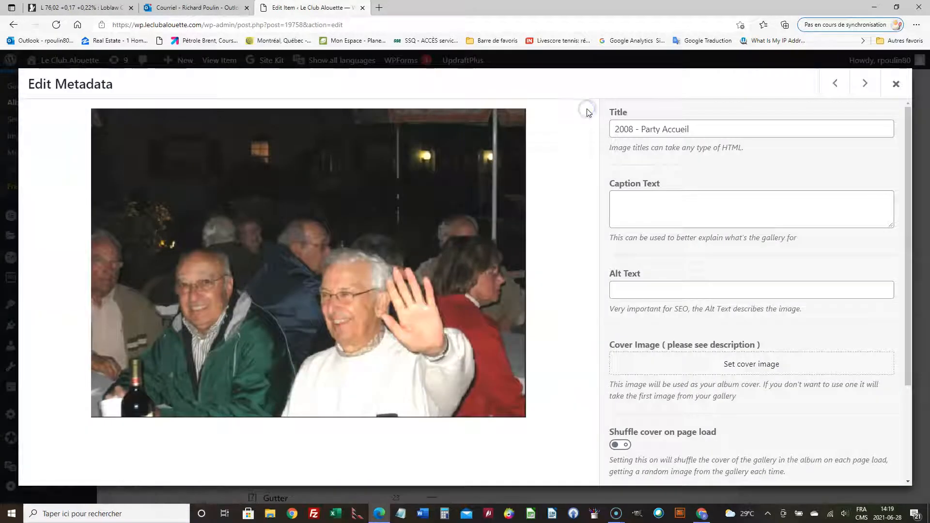
click(642, 128)
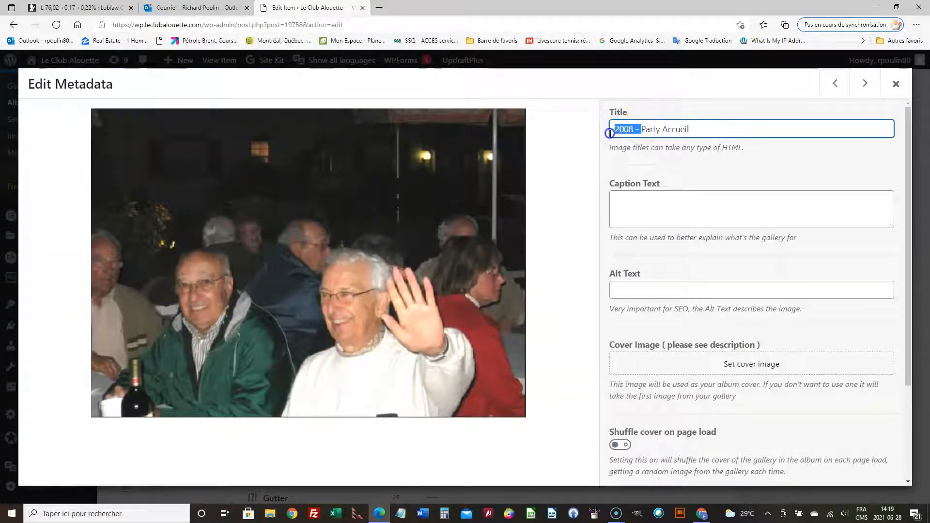
key(BackSpace)
scroll(689, 324, down, 3)
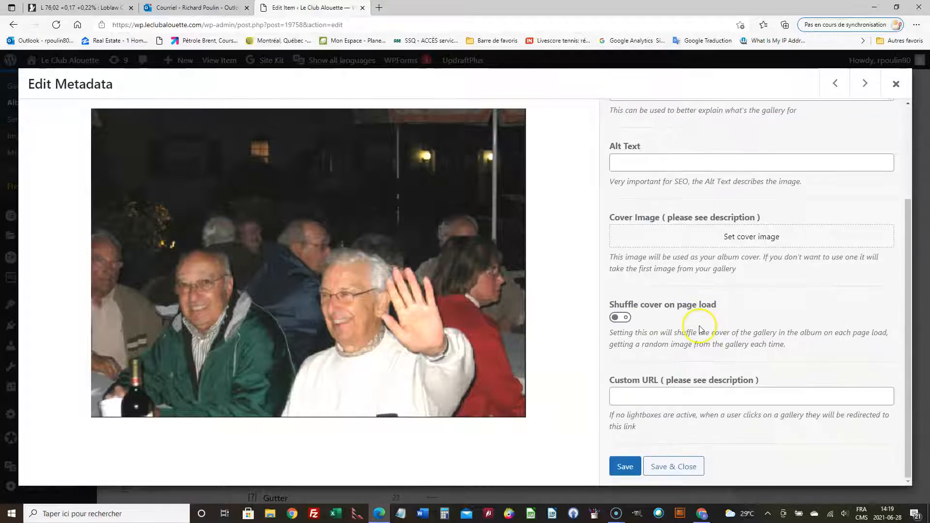
click(674, 467)
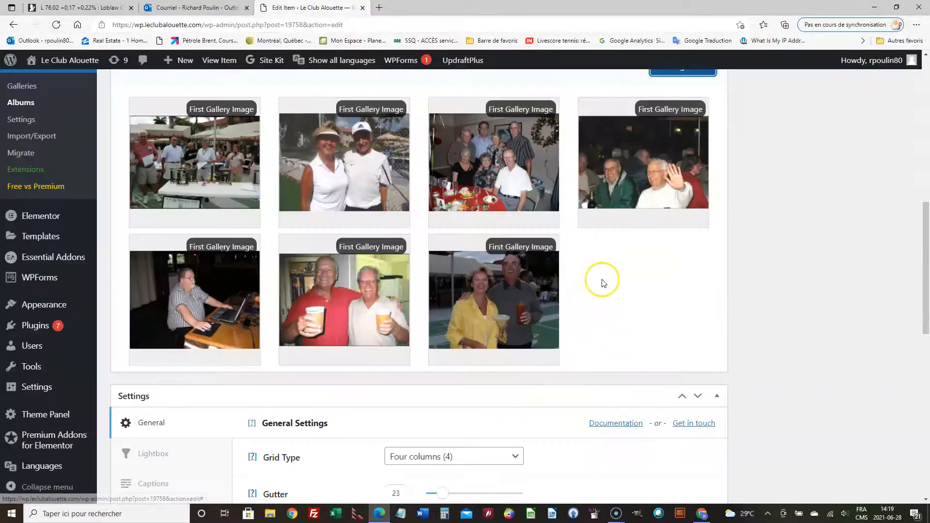
Shorten the fifth gallery's title to "Journée de l'amitié" and save its metadata.
click(140, 246)
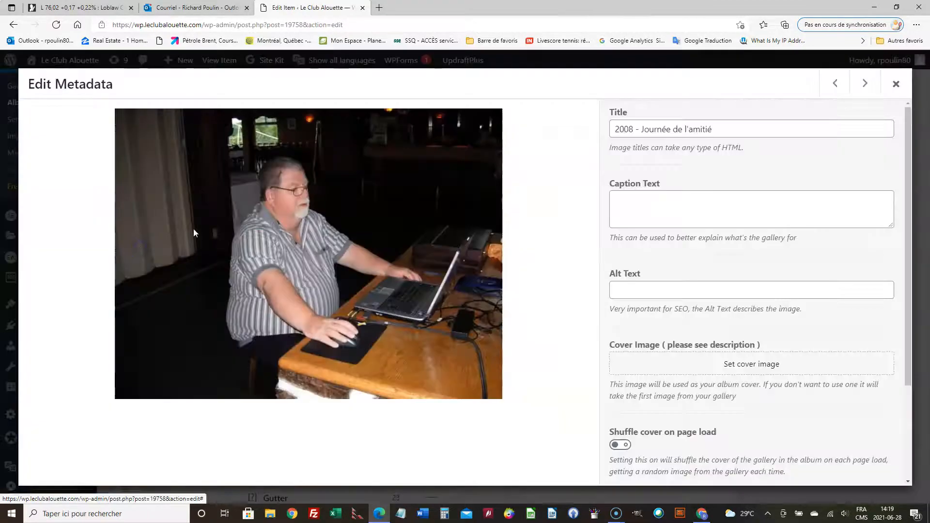
drag(642, 130, 596, 128)
key(BackSpace)
scroll(707, 291, down, 3)
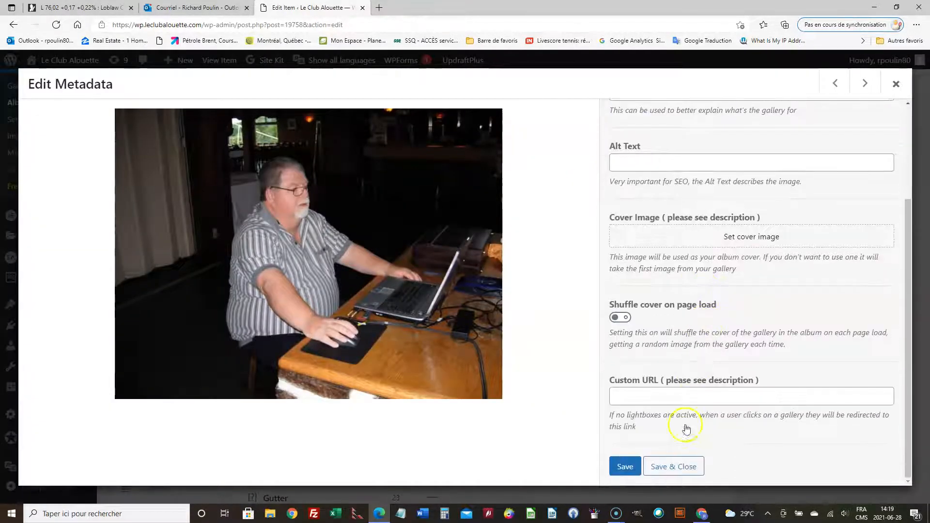
click(679, 466)
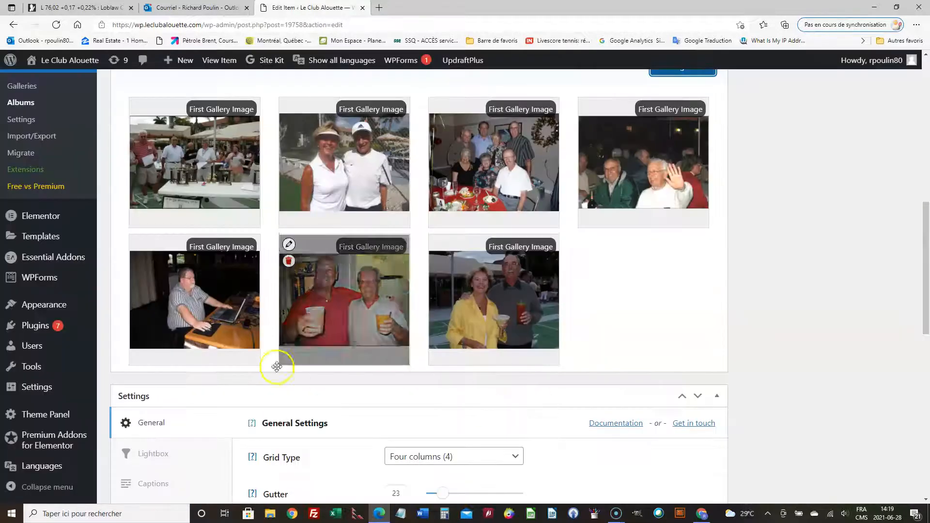
Shorten the sixth gallery's title to "Golf des Pionniers" and save its metadata.
click(291, 249)
drag(642, 130, 626, 129)
key(BackSpace)
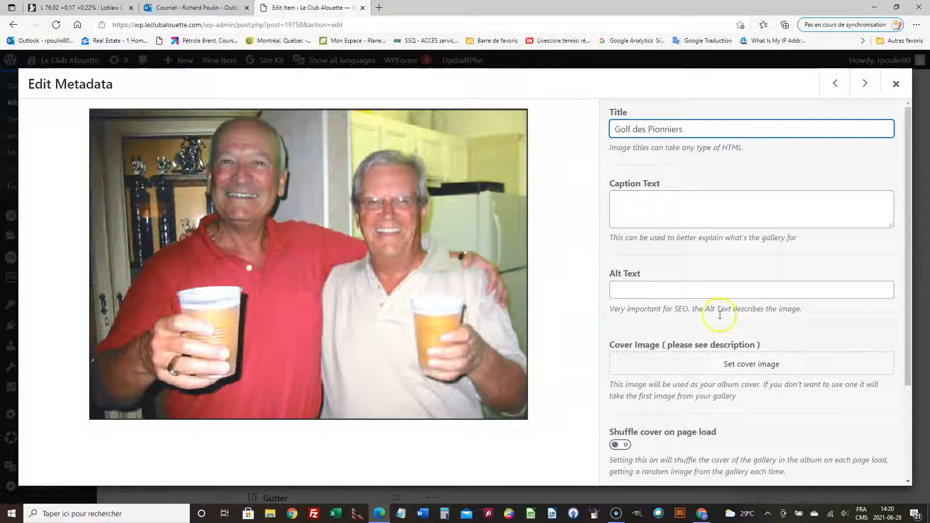
scroll(720, 315, down, 3)
click(673, 465)
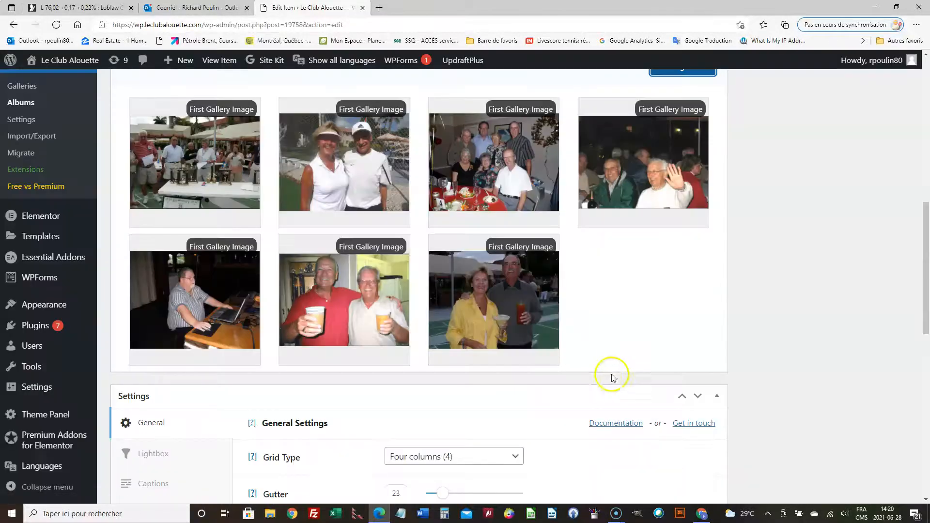
Shorten the seventh gallery's title to "Fiesta 12 décembre" and save its metadata.
click(440, 247)
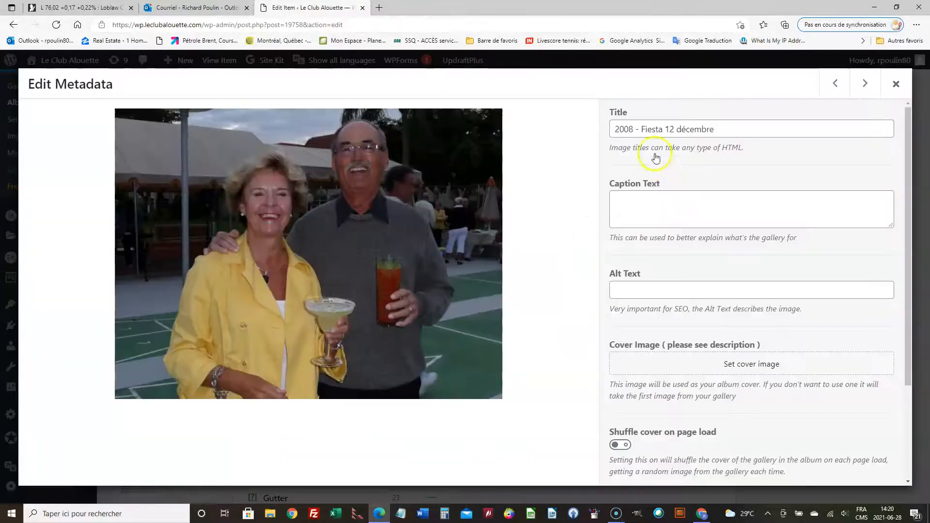
drag(642, 129, 599, 136)
key(BackSpace)
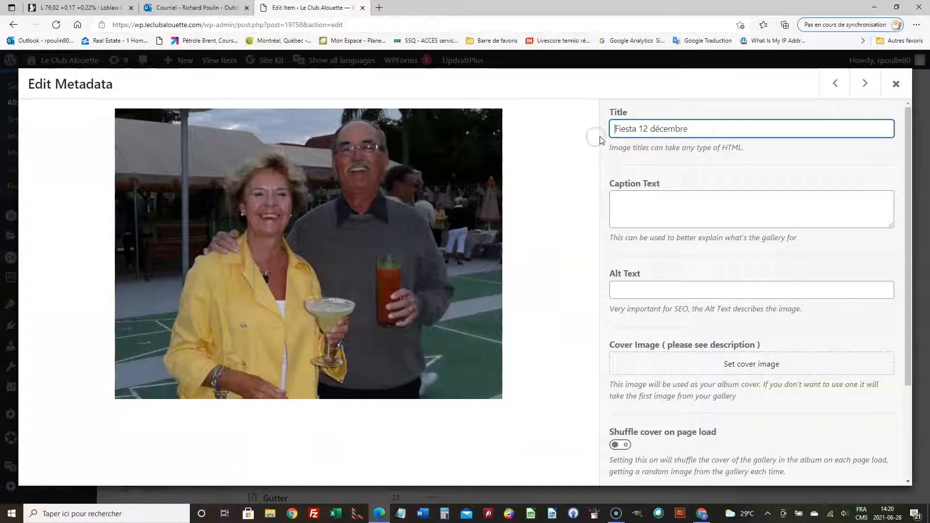
scroll(677, 315, down, 3)
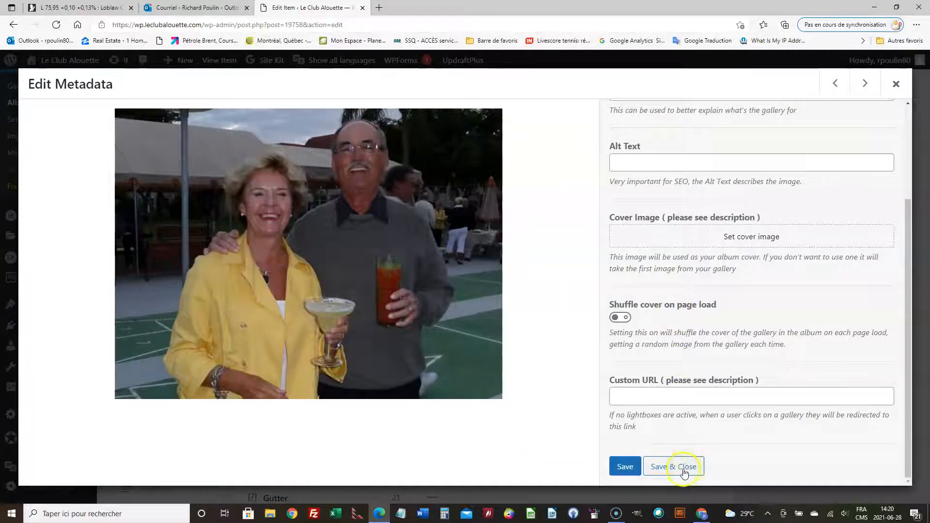
click(684, 470)
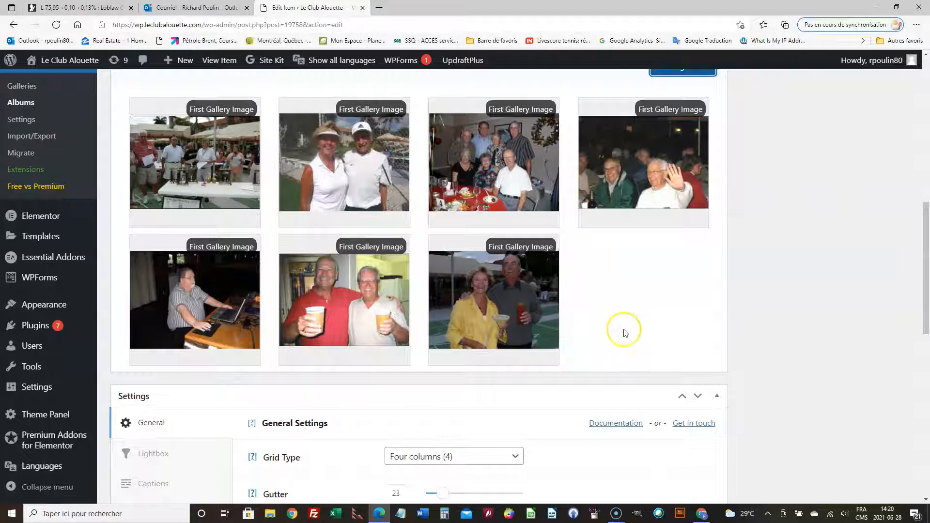
Update the 2008 album to store its galleries and shortened titles.
scroll(625, 329, up, 2)
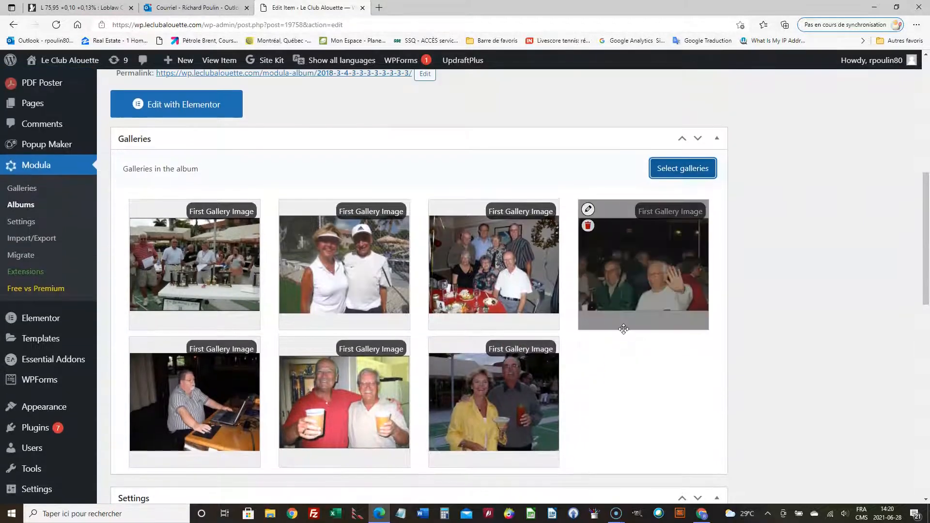
scroll(624, 330, down, 1)
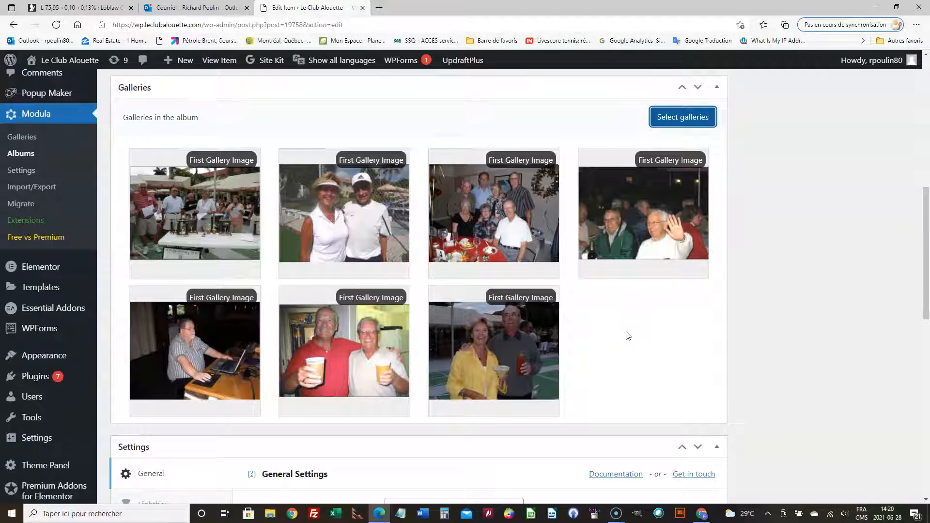
scroll(799, 301, down, 9)
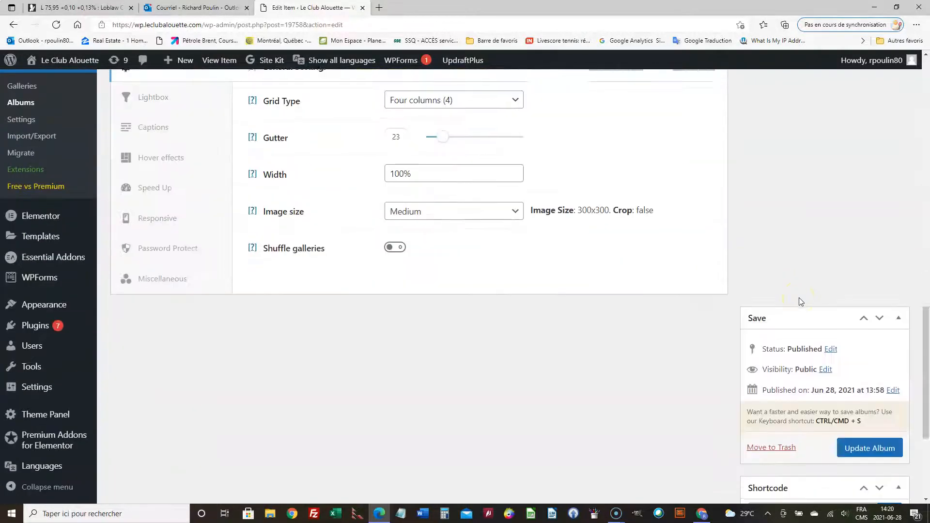
click(868, 381)
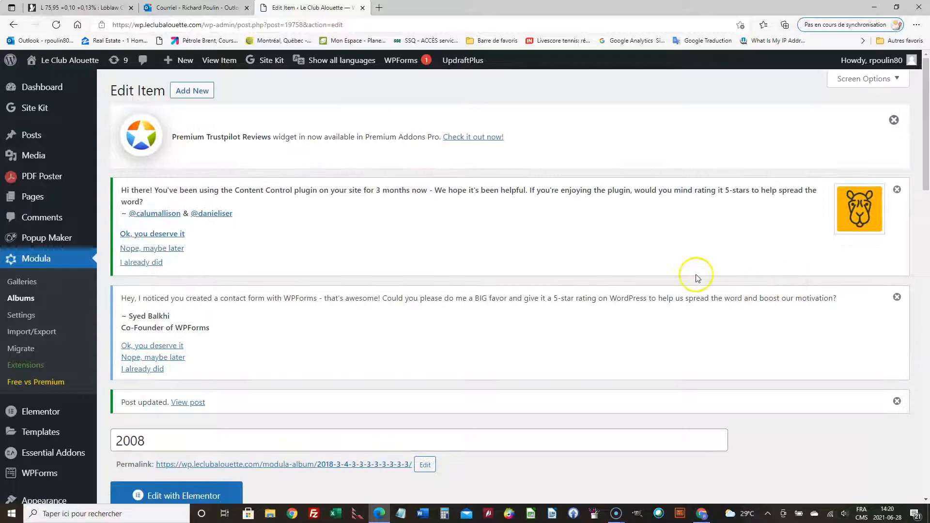
Review the saved 2008 album's galleries, general settings and shortcode, and update the album once more.
scroll(727, 300, down, 5)
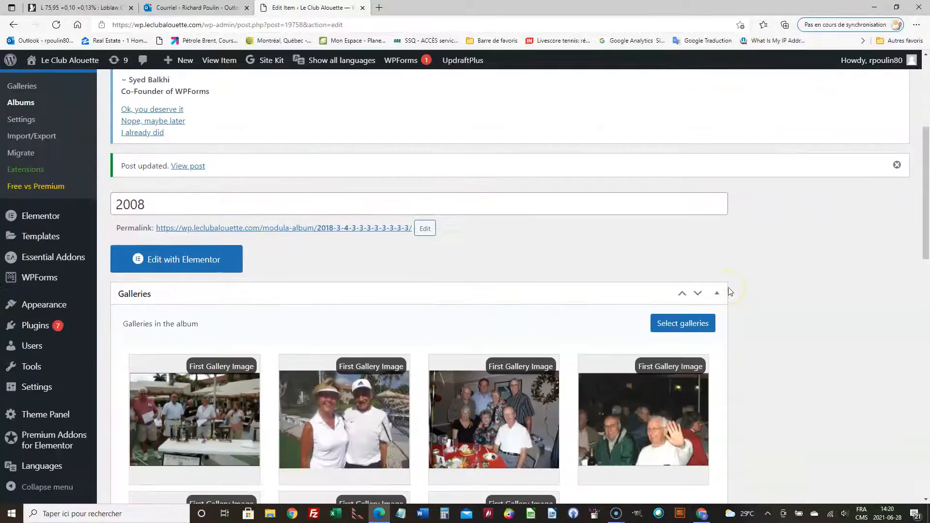
scroll(792, 321, down, 7)
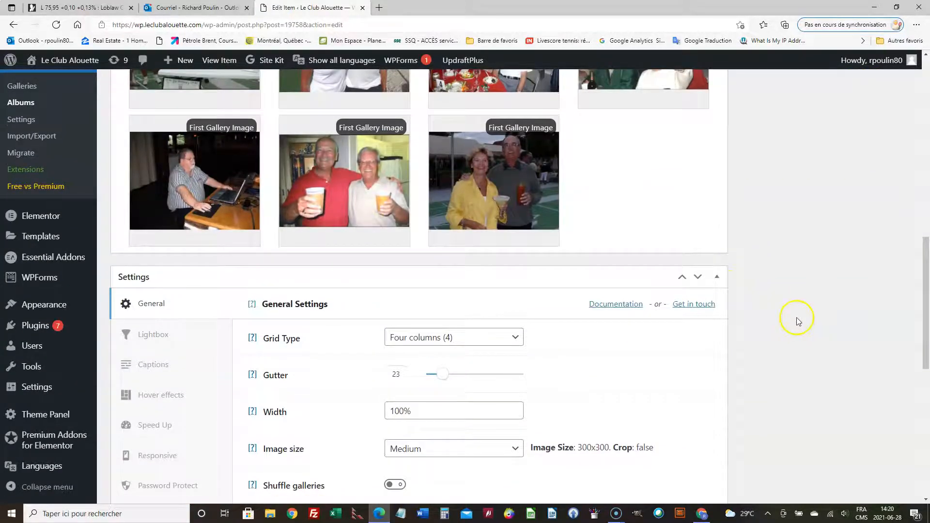
scroll(807, 300, down, 3)
scroll(808, 300, down, 6)
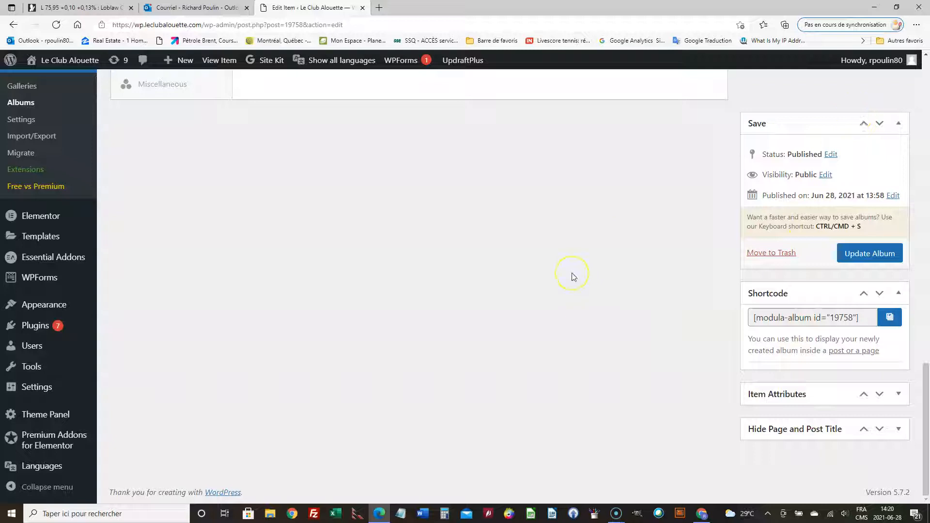
scroll(572, 275, up, 1)
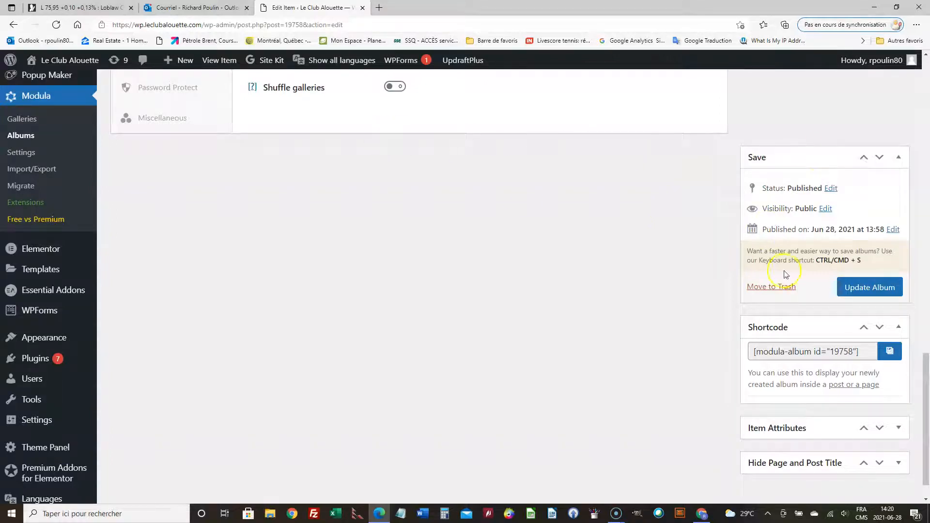
scroll(614, 208, up, 3)
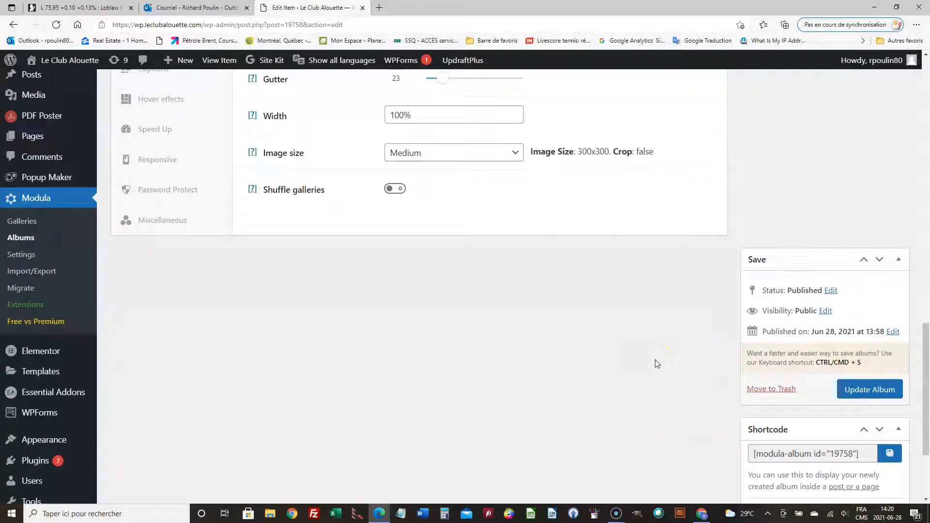
click(891, 390)
scroll(635, 388, up, 8)
scroll(637, 390, up, 3)
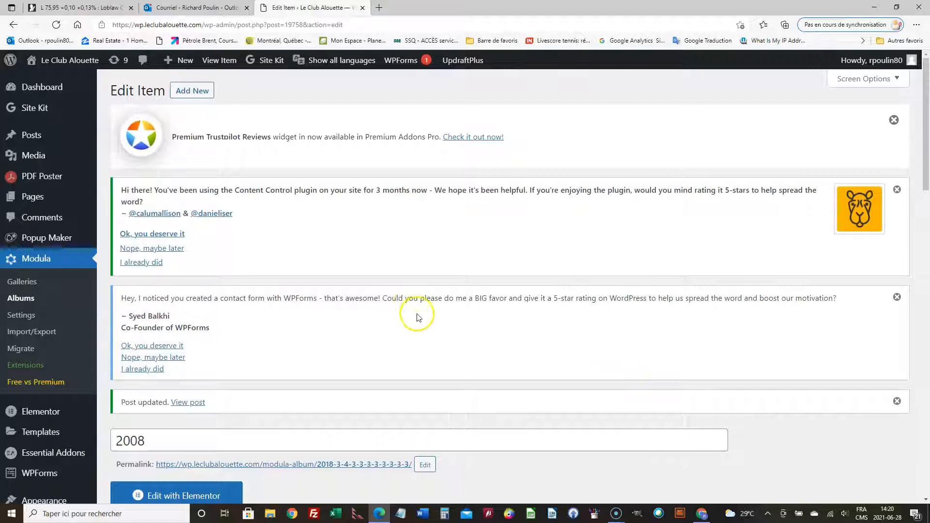
Return to the Modula album list and duplicate the 2008 album.
click(20, 299)
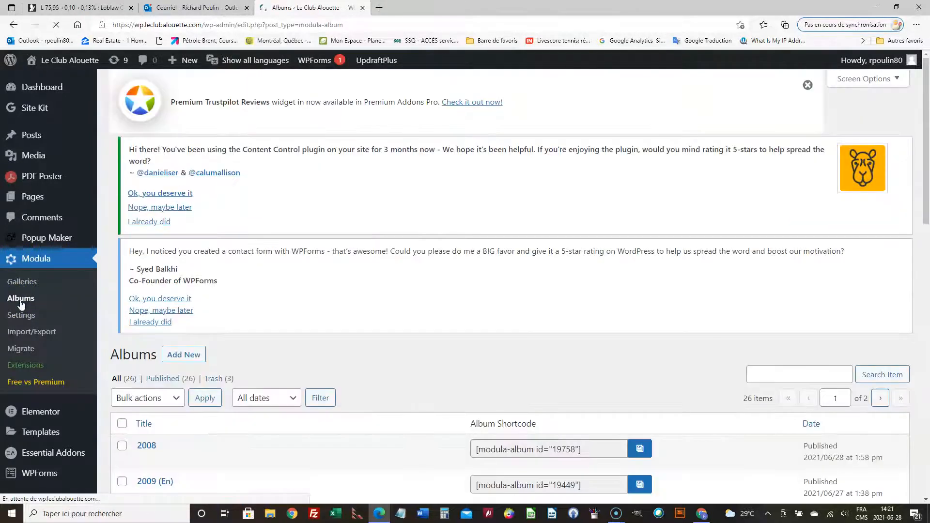
scroll(208, 298, down, 3)
mouse_move(149, 354)
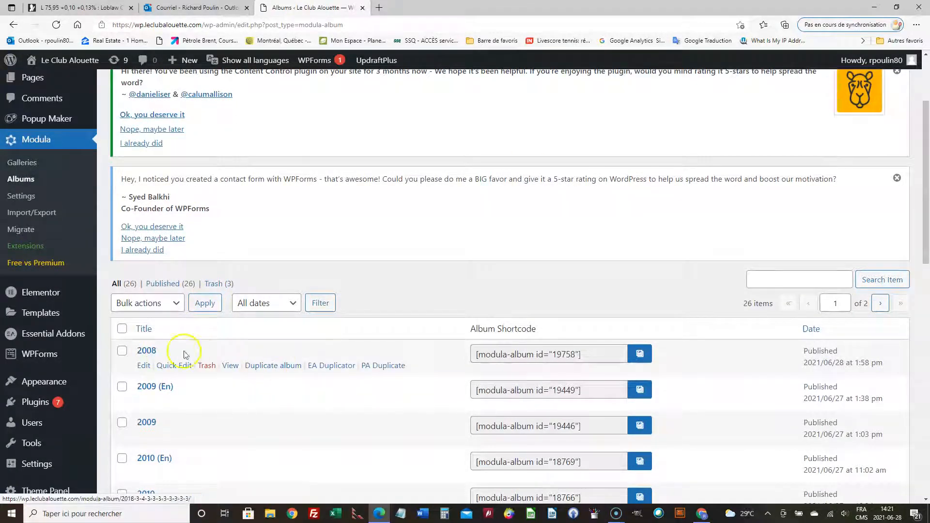
click(270, 367)
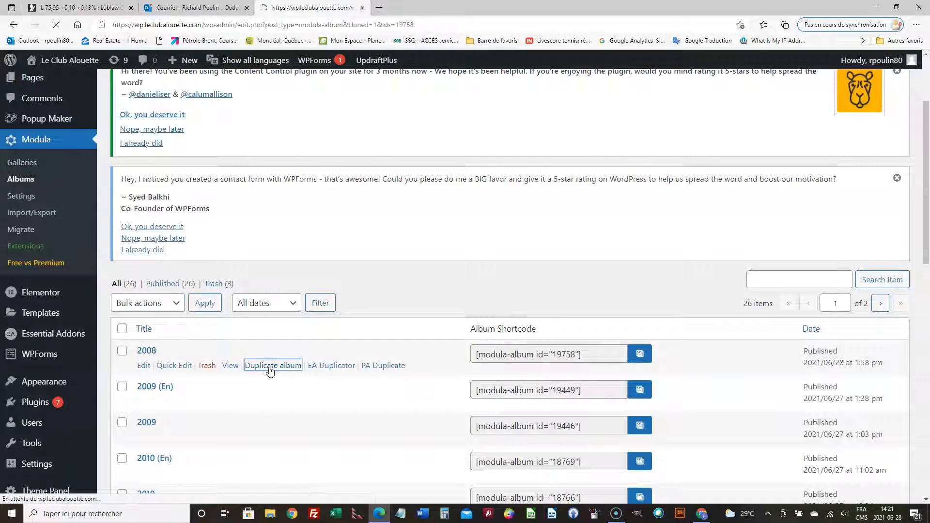
Open the duplicated 2008 album for editing and rename it "2008 (En)".
scroll(287, 336, down, 5)
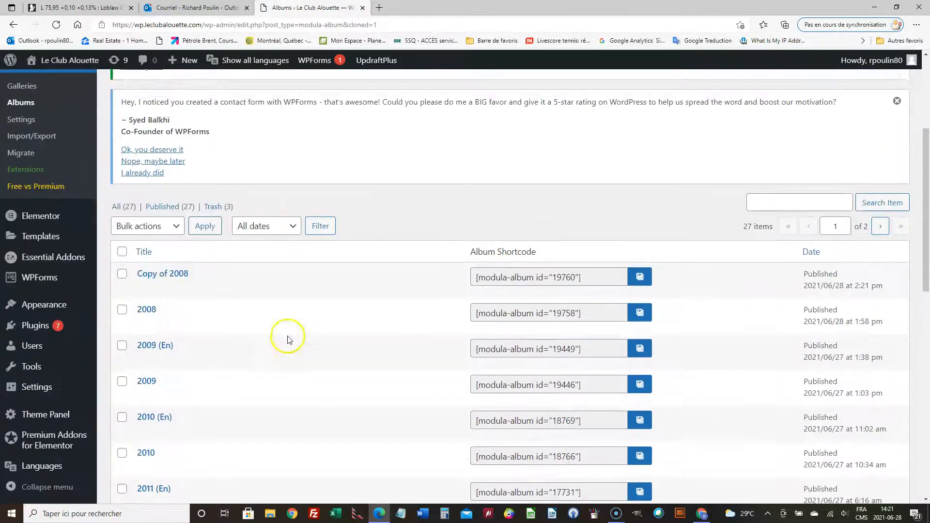
click(159, 249)
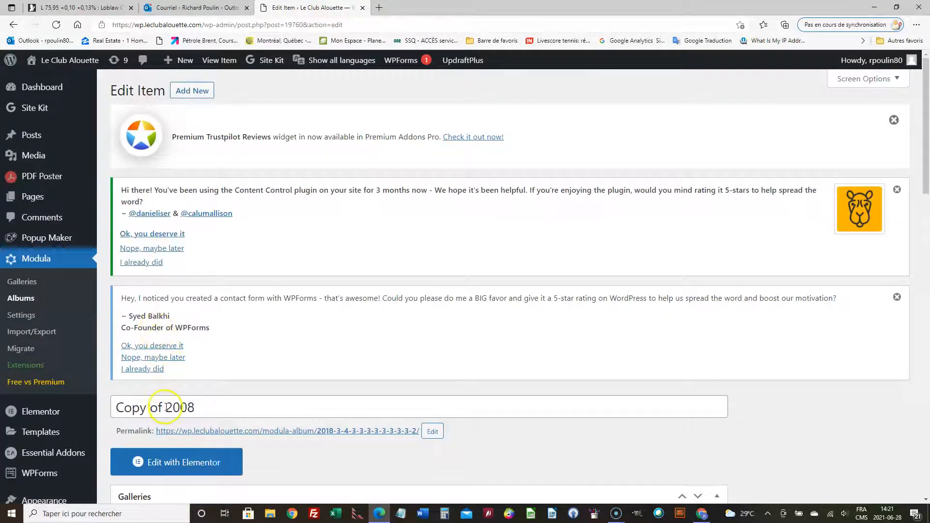
drag(166, 408, 117, 411)
key(BackSpace)
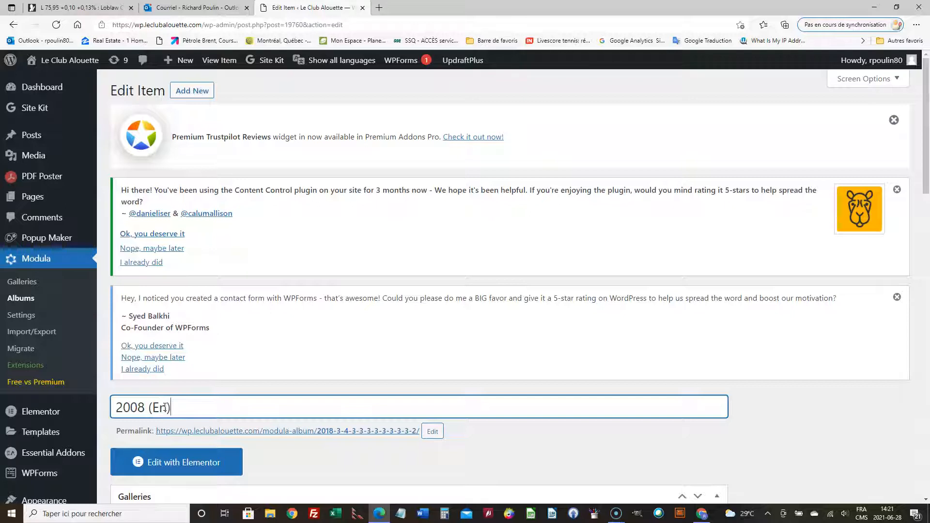
Remove the leading word "Brunch" from the first gallery's title in the English album and save its metadata.
scroll(524, 380, down, 5)
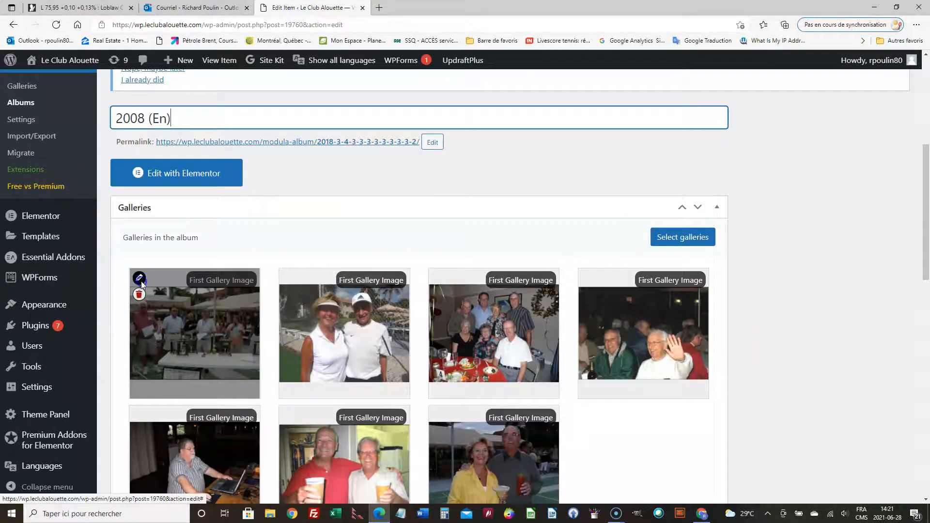
click(140, 279)
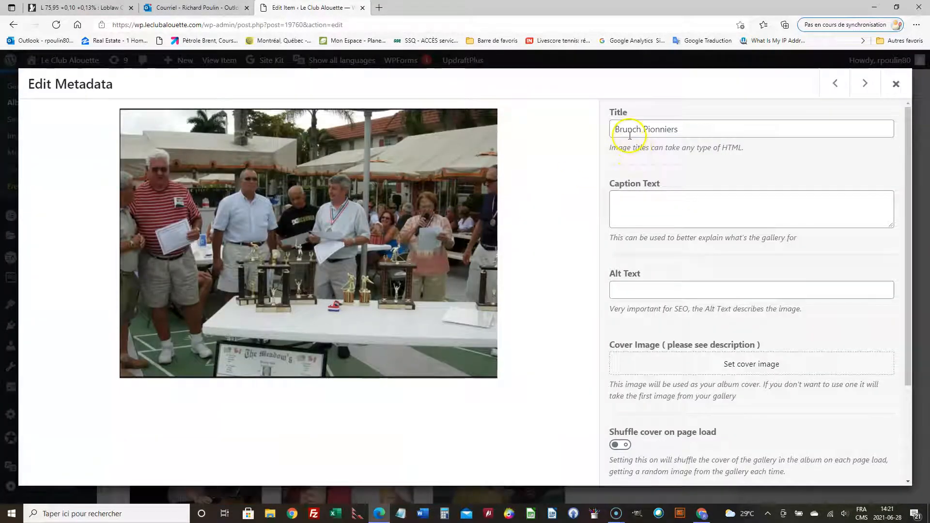
drag(628, 127, 602, 127)
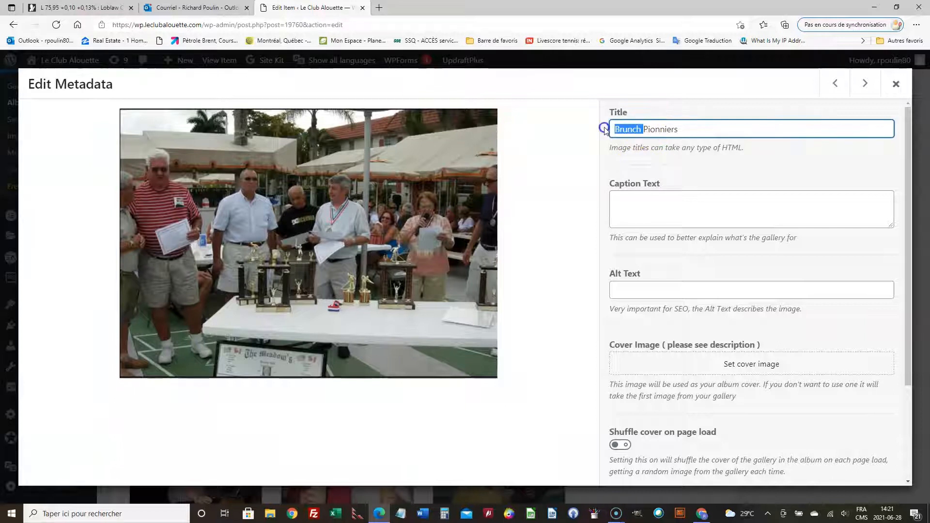
key(BackSpace)
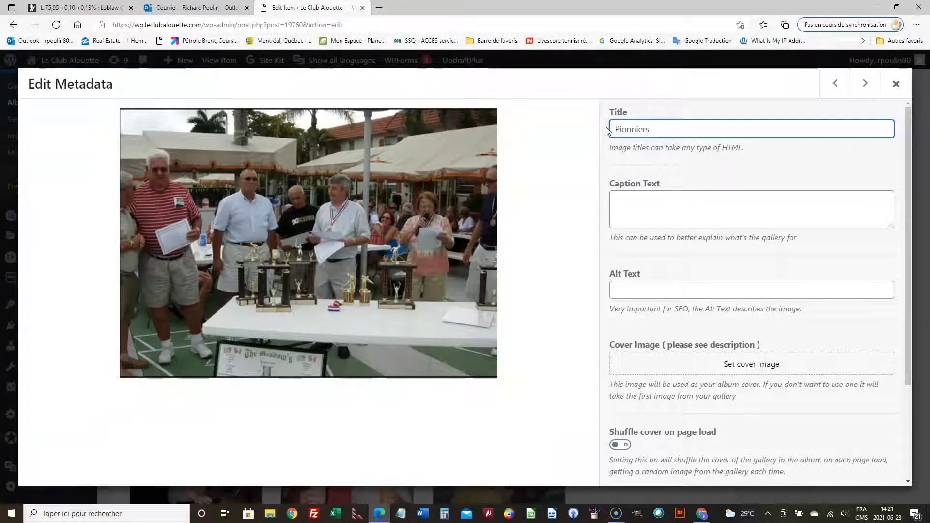
click(675, 131)
scroll(762, 213, down, 3)
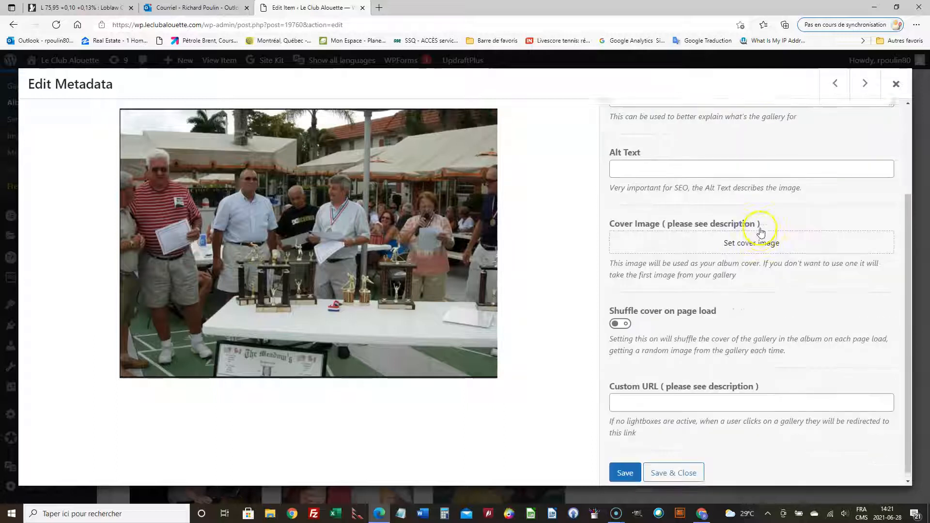
click(690, 468)
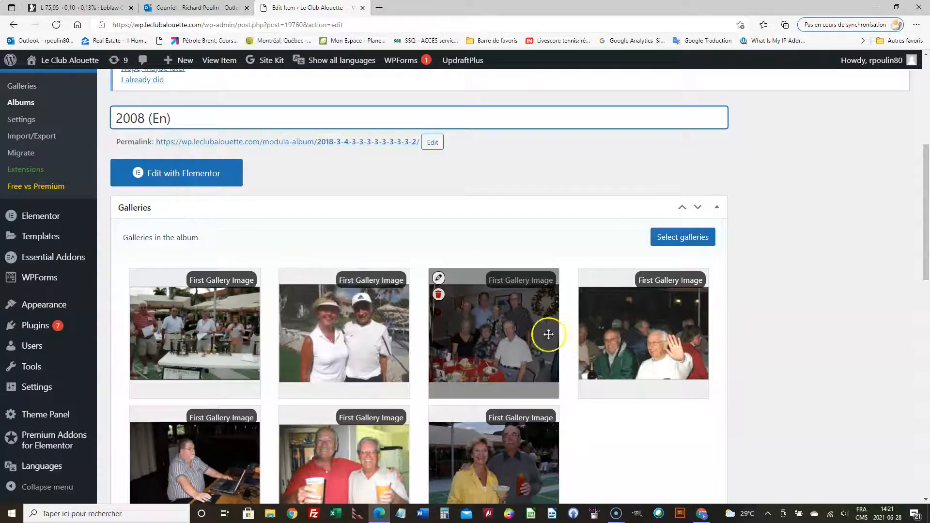
Update the "2008 (En)" album to save its new name and gallery title.
scroll(764, 332, down, 3)
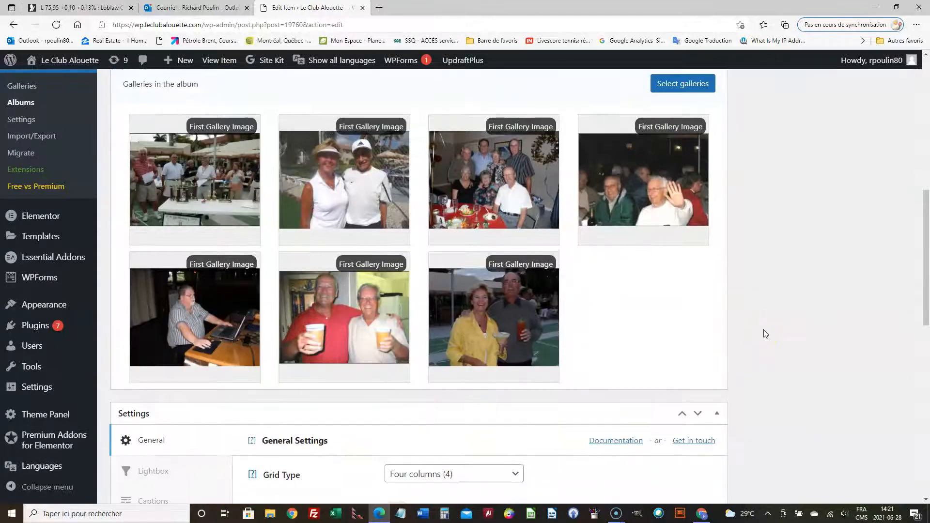
scroll(765, 333, up, 4)
scroll(764, 334, down, 12)
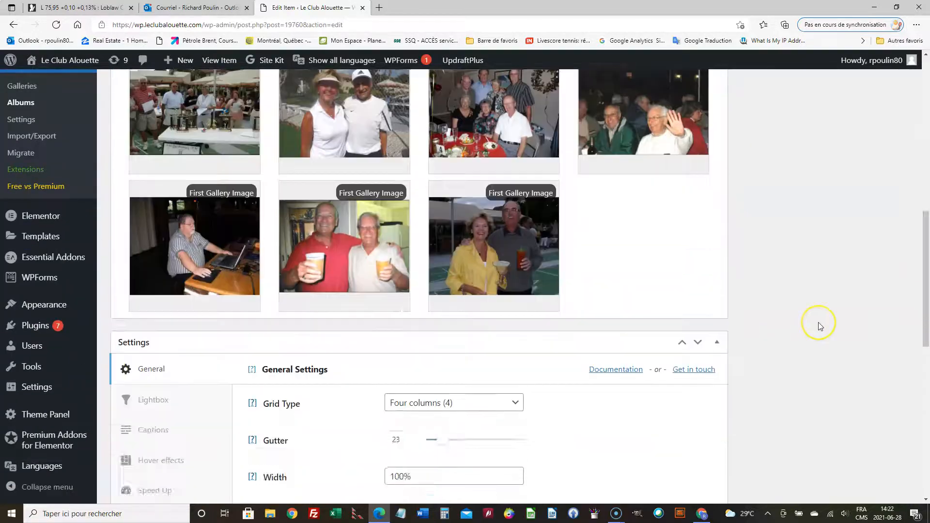
click(846, 344)
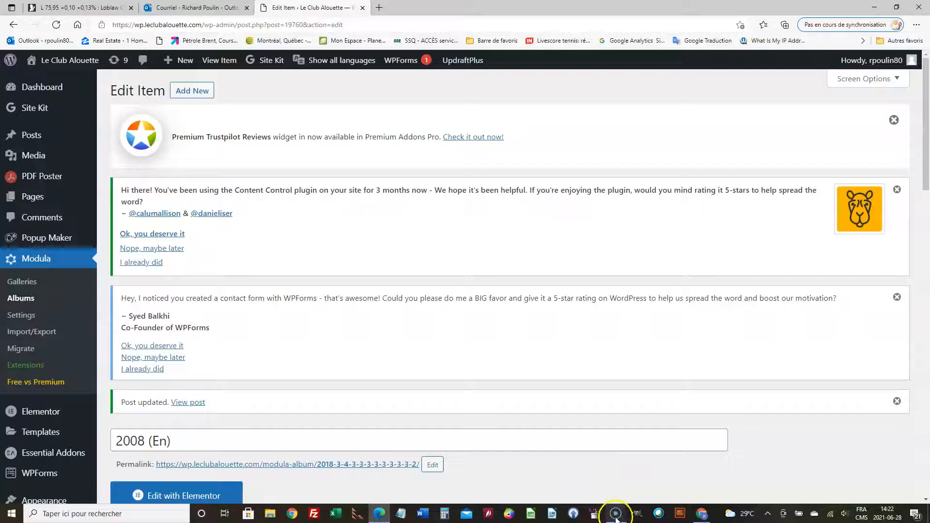
Switch to Chrome and view the 2009 photo gallery page on the club's public site.
mouse_move(615, 518)
mouse_move(578, 475)
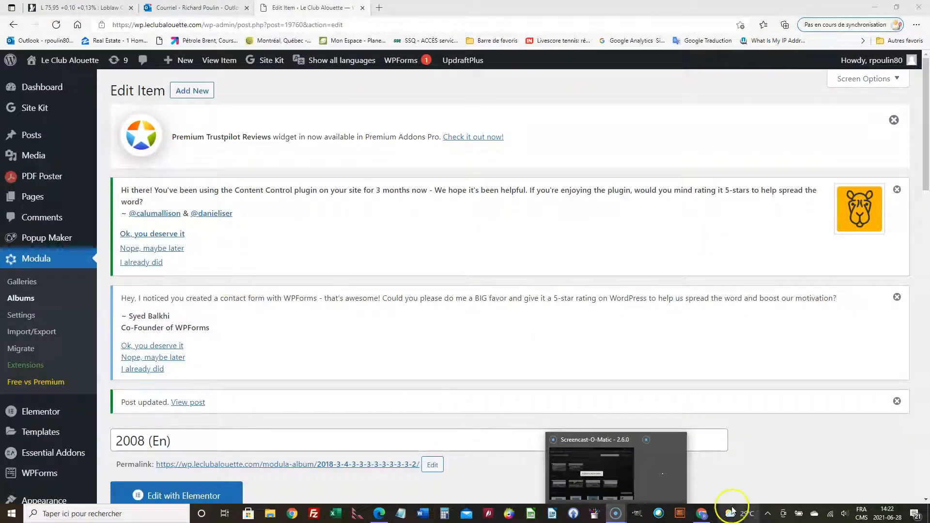
click(702, 514)
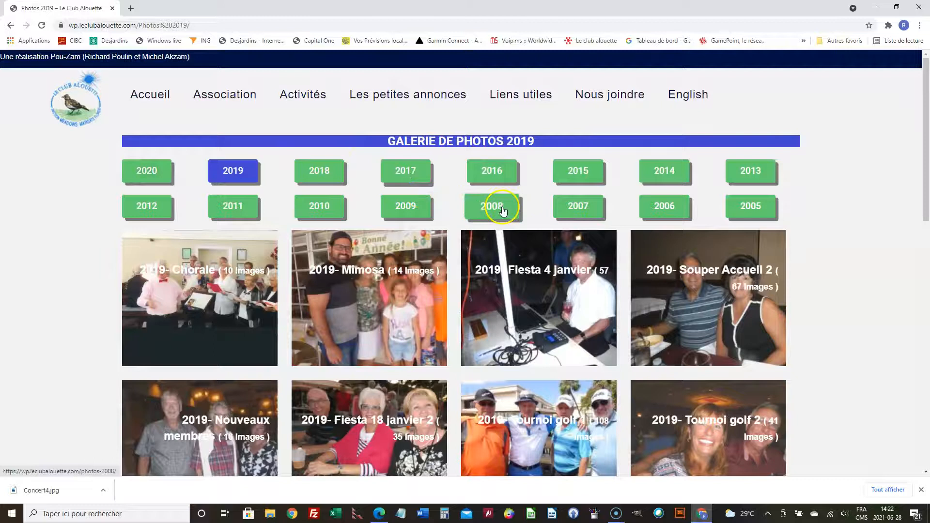
click(413, 209)
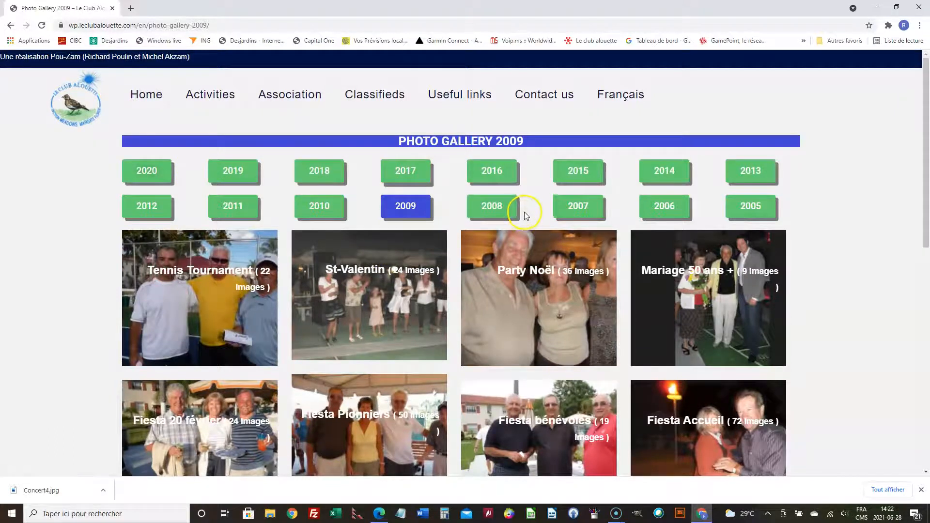
Switch back to Edge and open the Le Club Alouette site in a new tab.
click(380, 520)
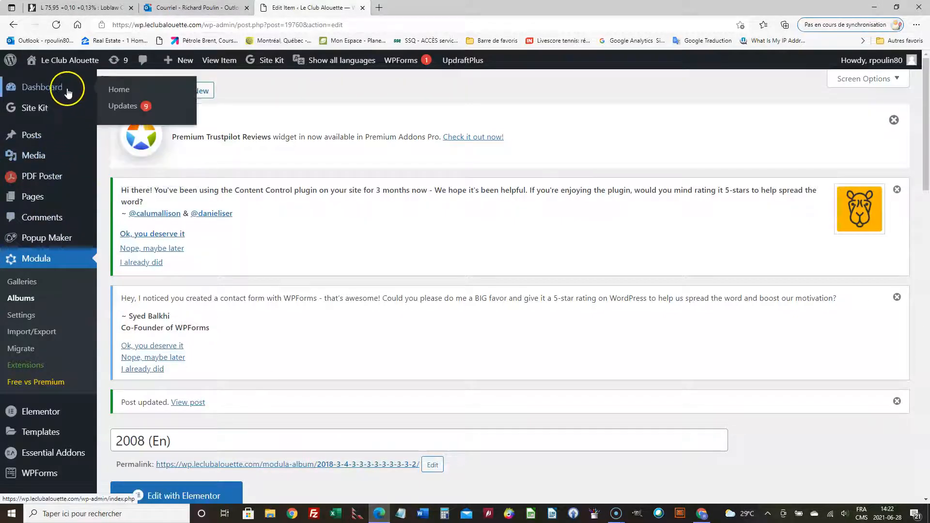
mouse_move(66, 63)
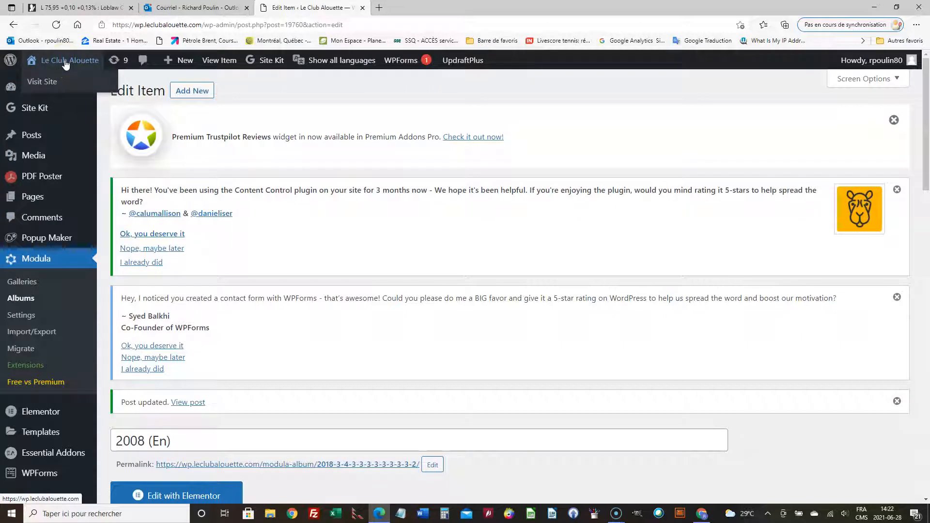
right_click(66, 63)
click(93, 69)
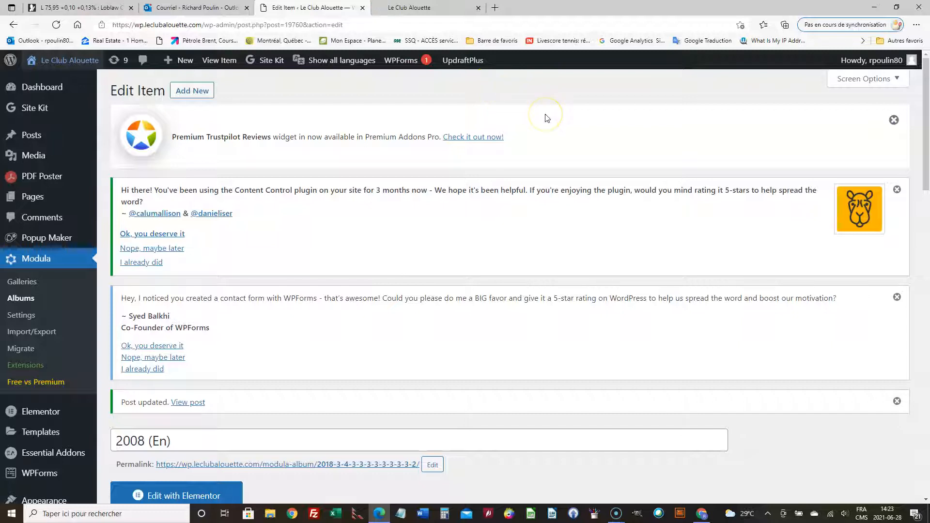
Open the club site's 2020 photo gallery page in Elementor and copy all of its content.
click(419, 7)
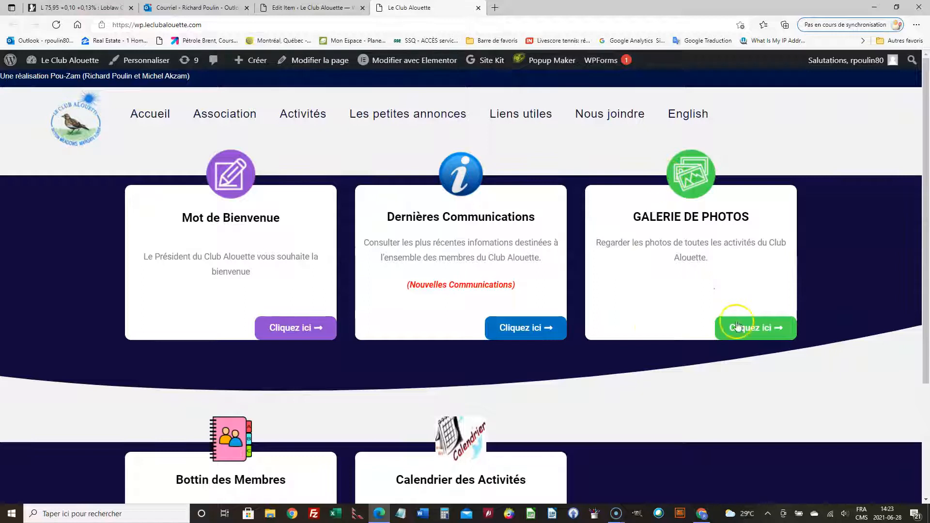
click(754, 335)
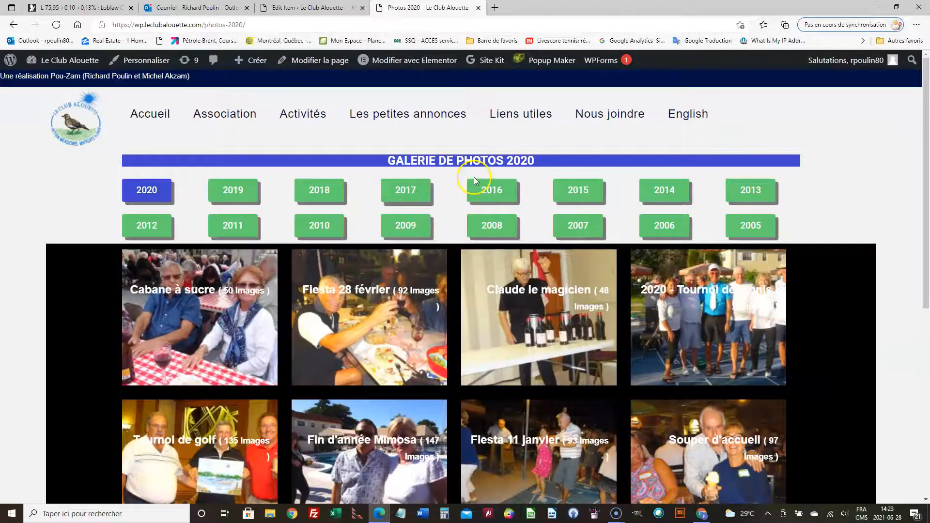
mouse_move(423, 69)
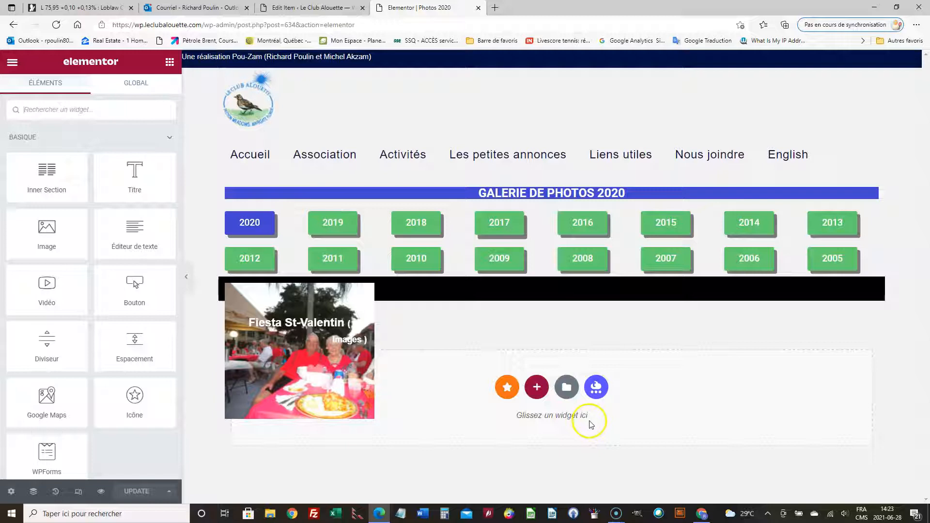
right_click(663, 383)
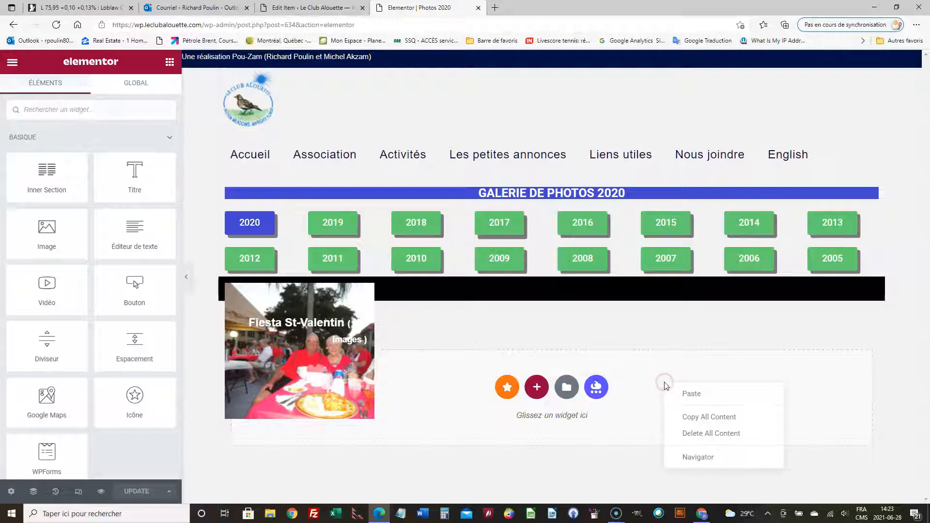
click(691, 418)
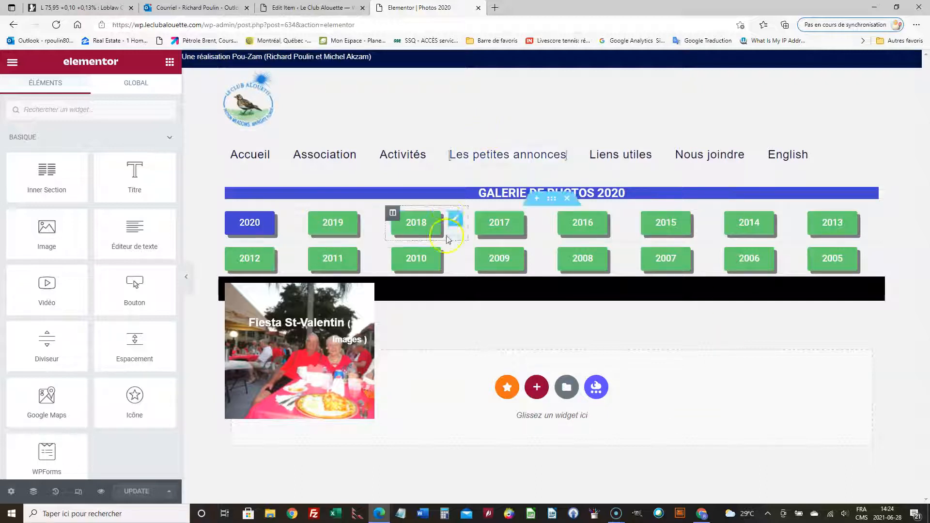
Leave the Photos 2020 page's Elementor editor and start a new page from the WordPress pages list.
click(13, 64)
click(83, 270)
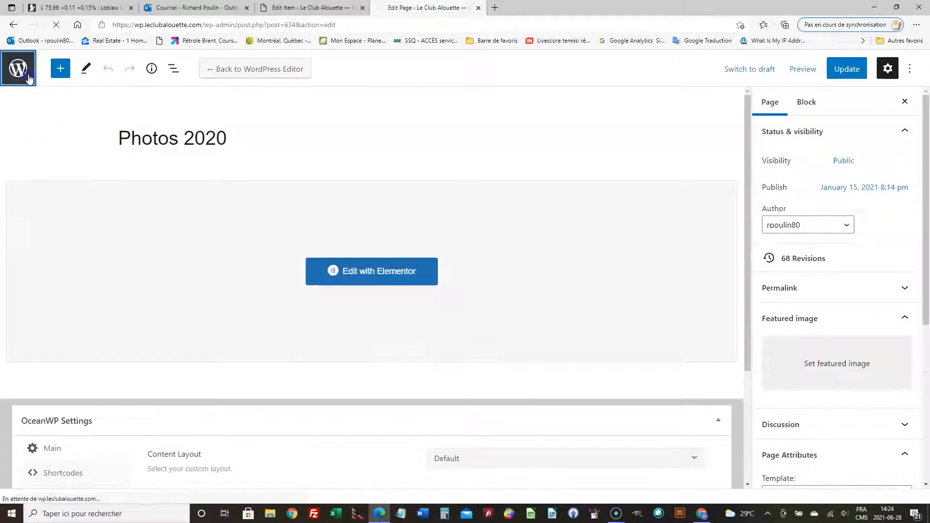
click(18, 68)
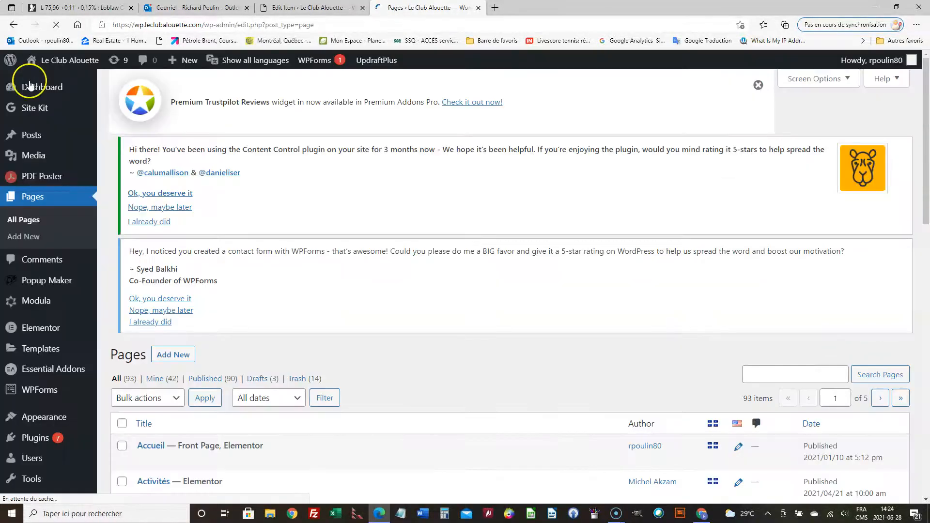
mouse_move(33, 157)
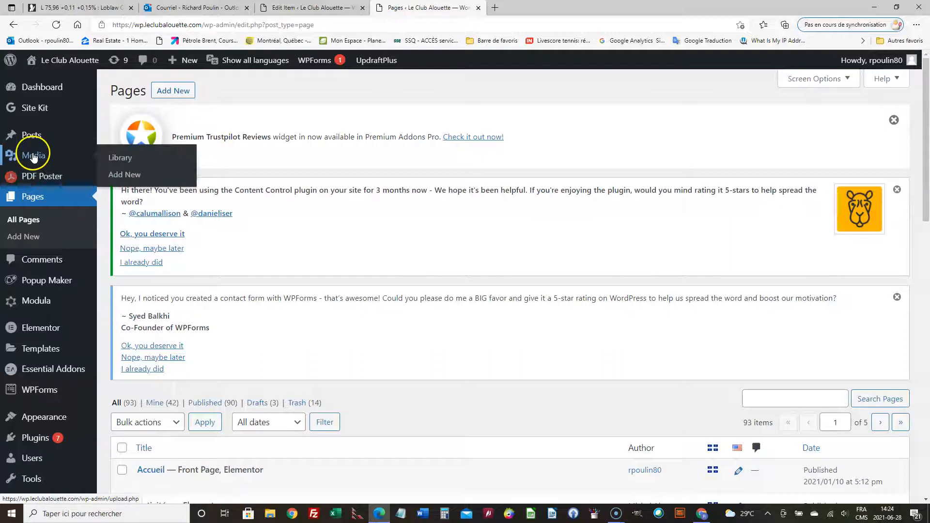
click(33, 237)
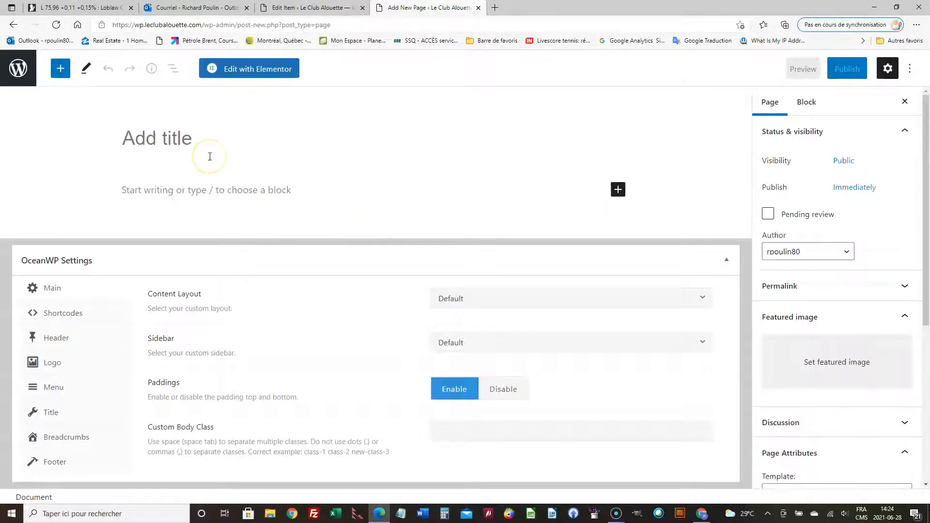
Title the new page "2008" and publish it.
text(Galerie de Photos 2008)
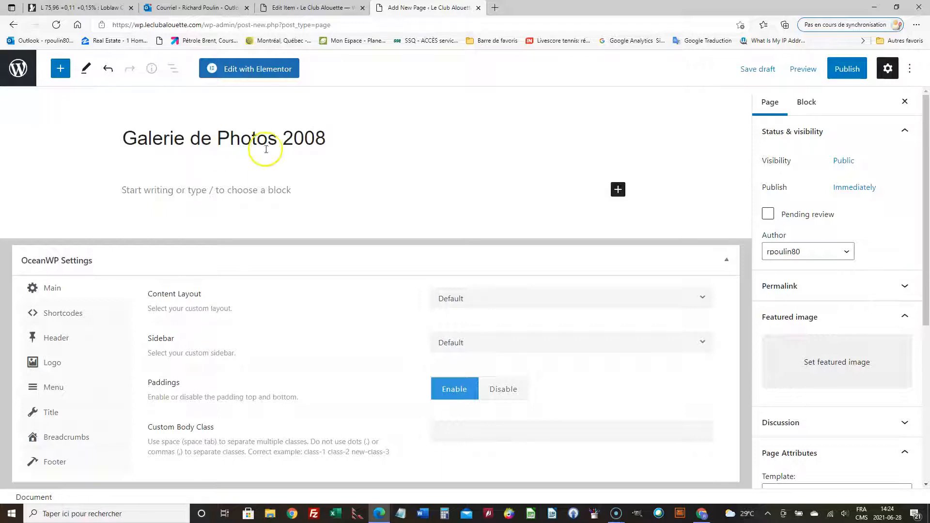
drag(284, 138, 128, 140)
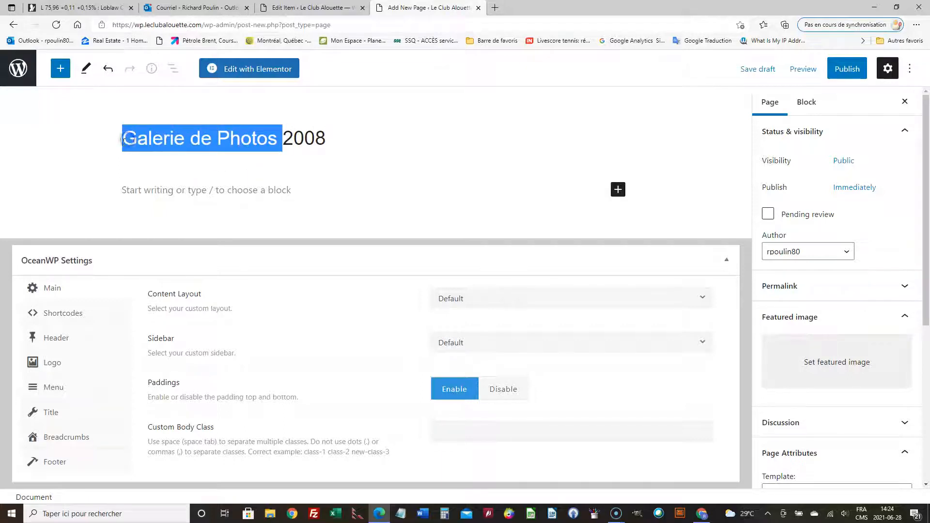
key(BackSpace)
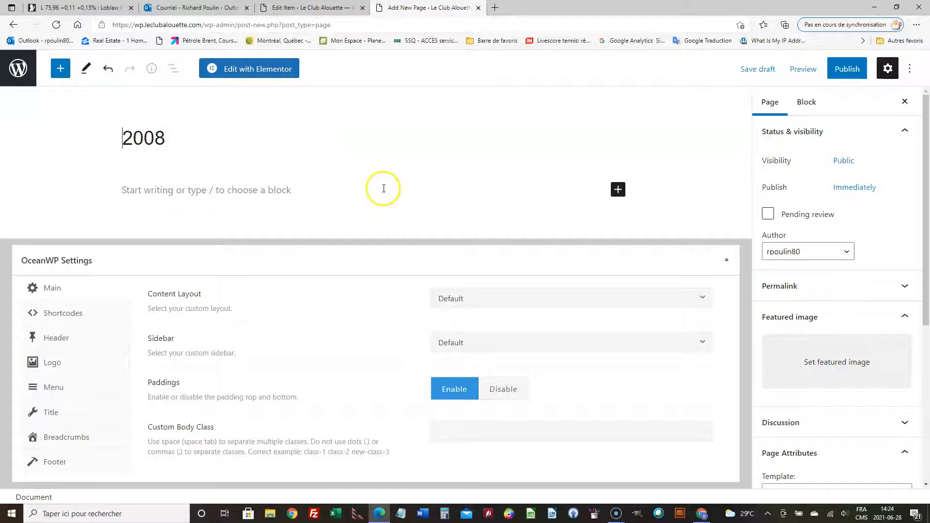
click(847, 70)
click(824, 68)
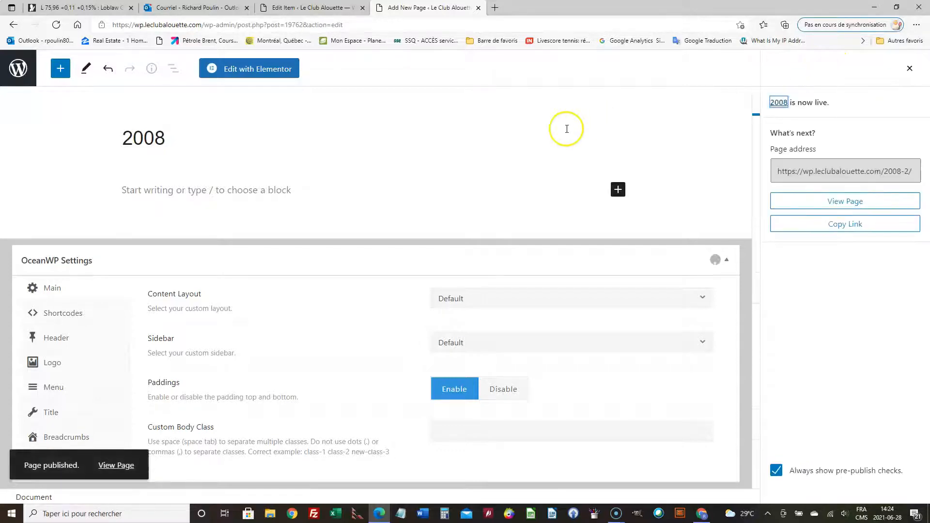
click(491, 160)
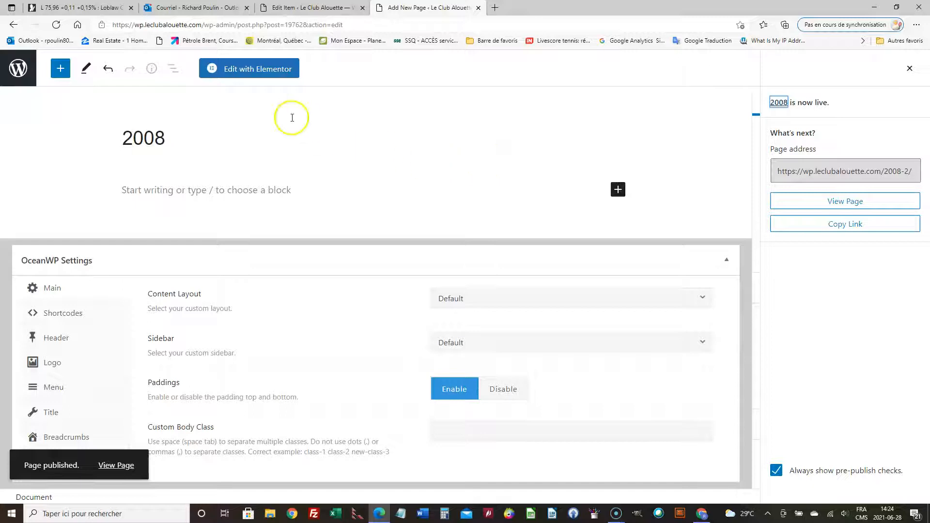
Open the 2008 page in Elementor and paste the copied 2020 gallery content into its empty section.
click(251, 71)
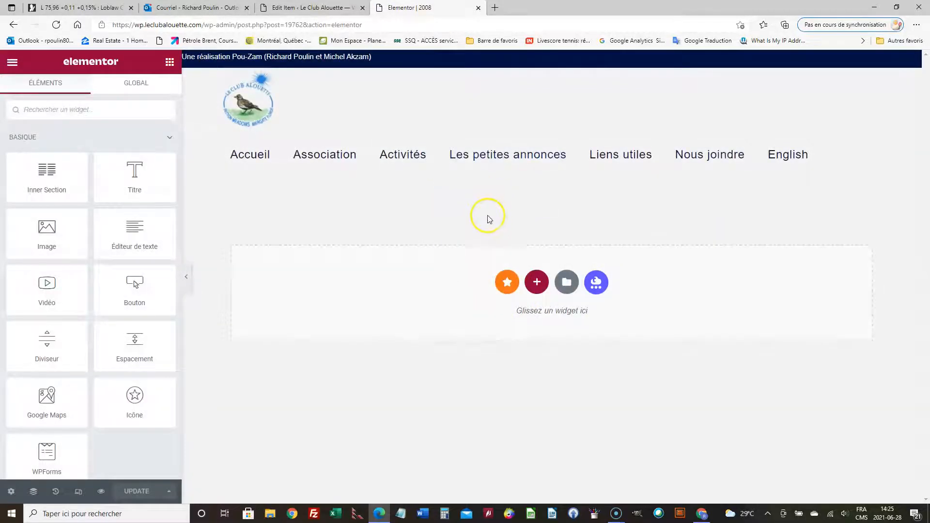
right_click(659, 283)
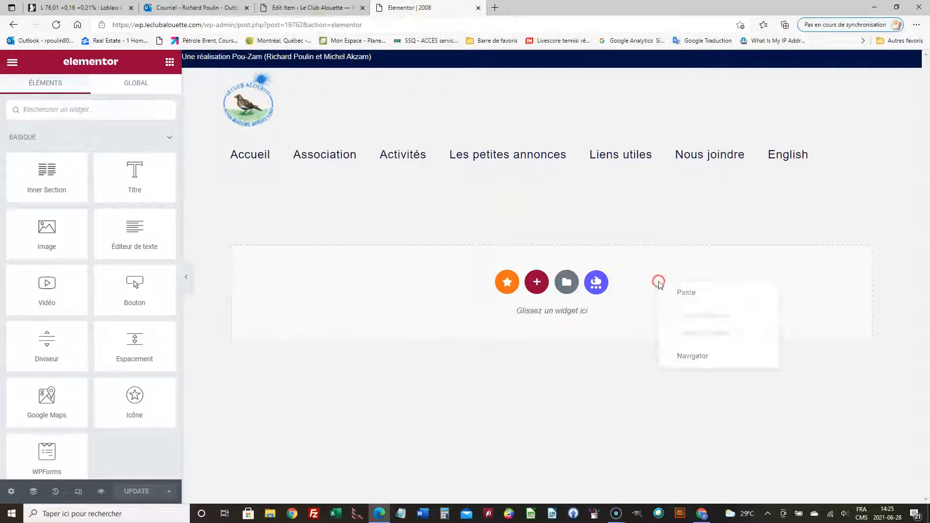
click(680, 297)
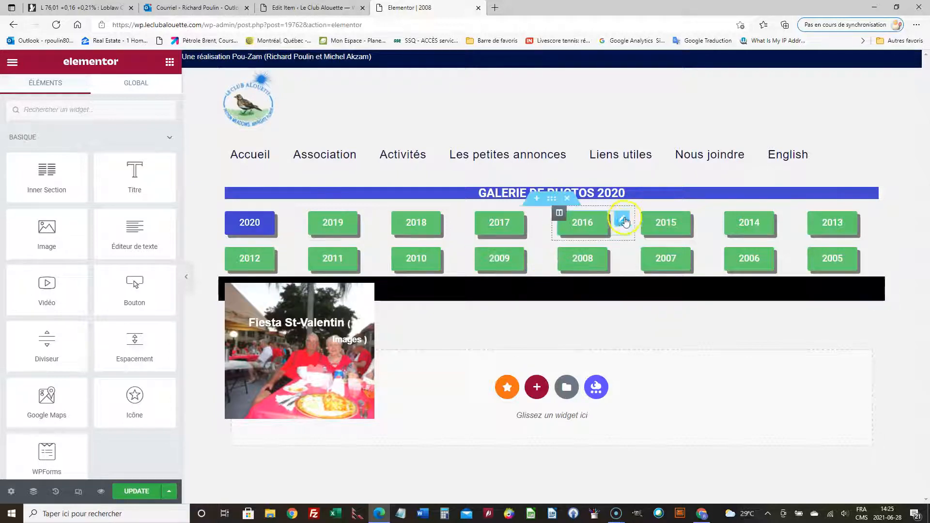
Change the page's heading to "GALERIE DE PHOTOS 2008".
click(634, 198)
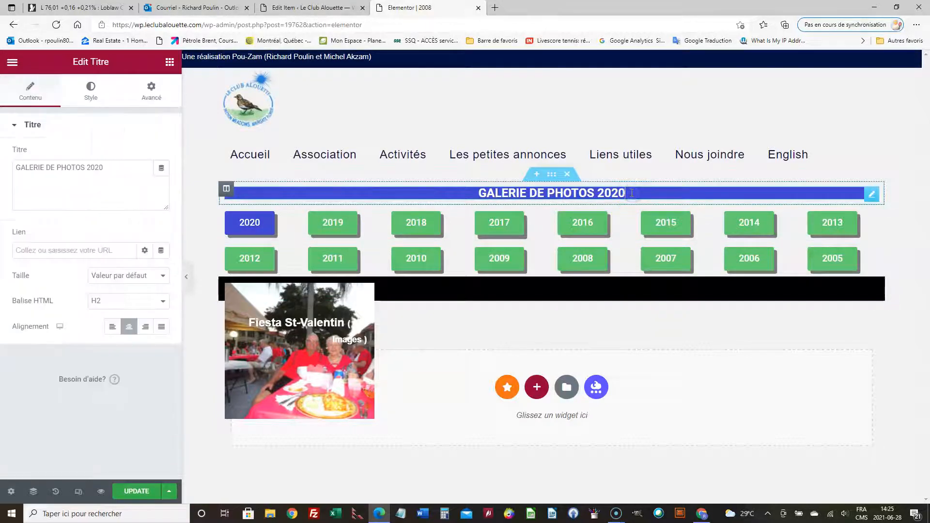
key(BackSpace)
key(BackSpace)
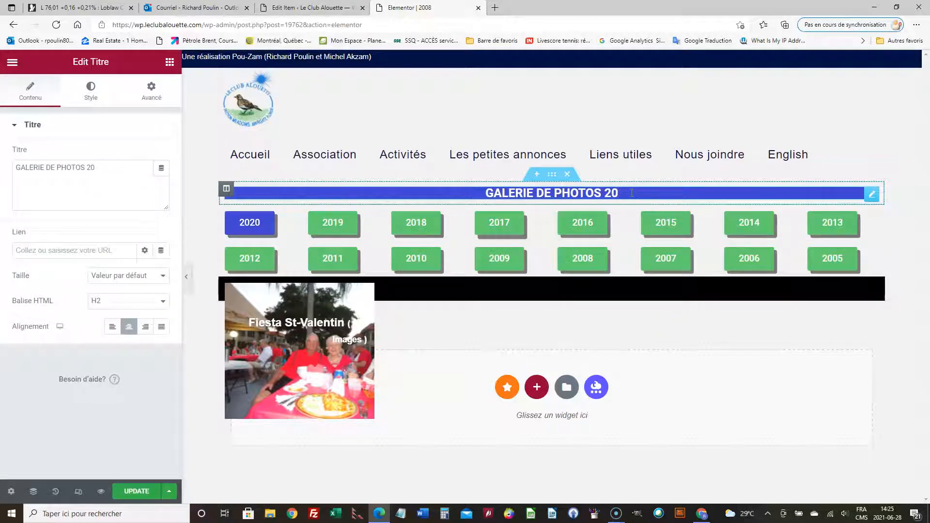
text(08)
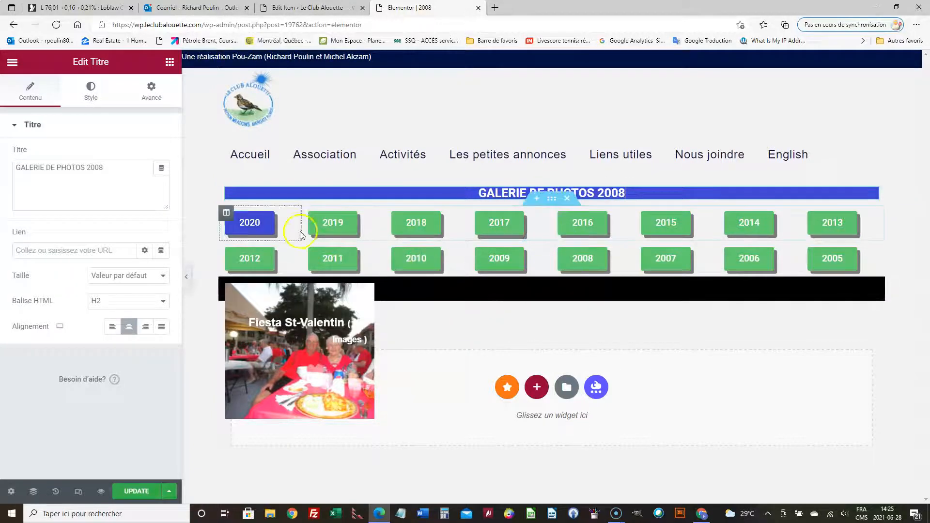
Copy the 2020 button's blue background colour #4045D2 and apply it to the 2008 button.
click(289, 221)
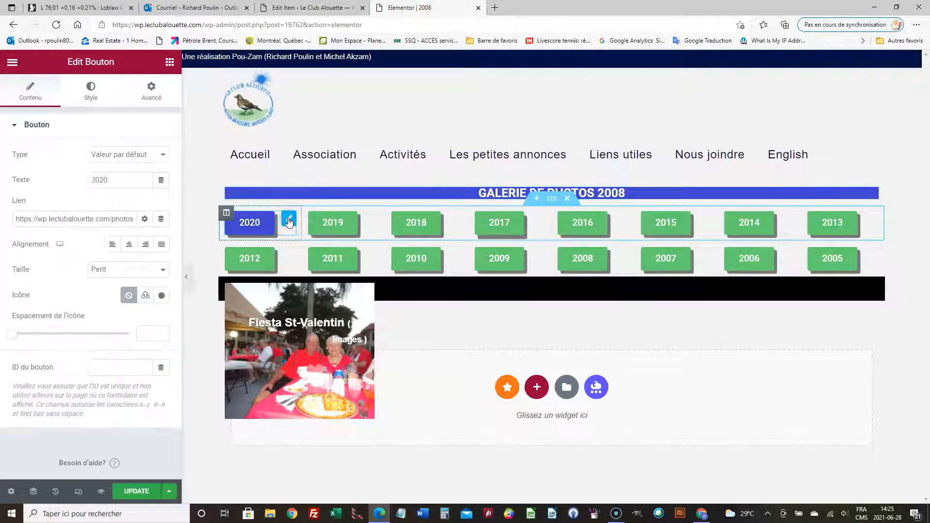
click(97, 92)
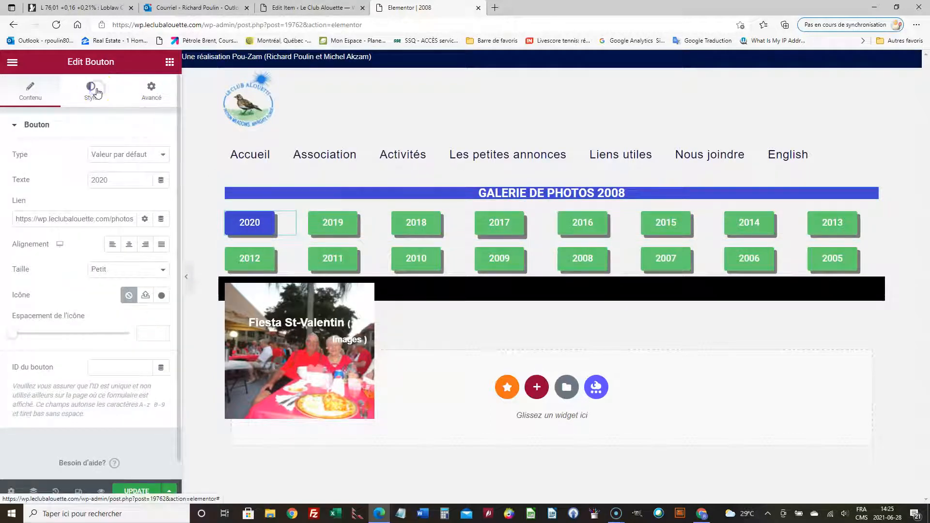
click(160, 282)
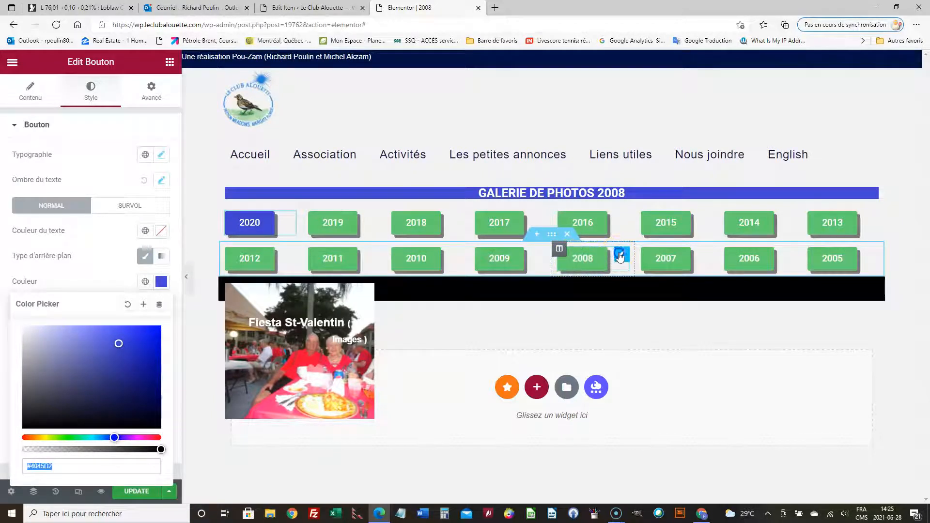
click(618, 257)
click(91, 88)
click(159, 281)
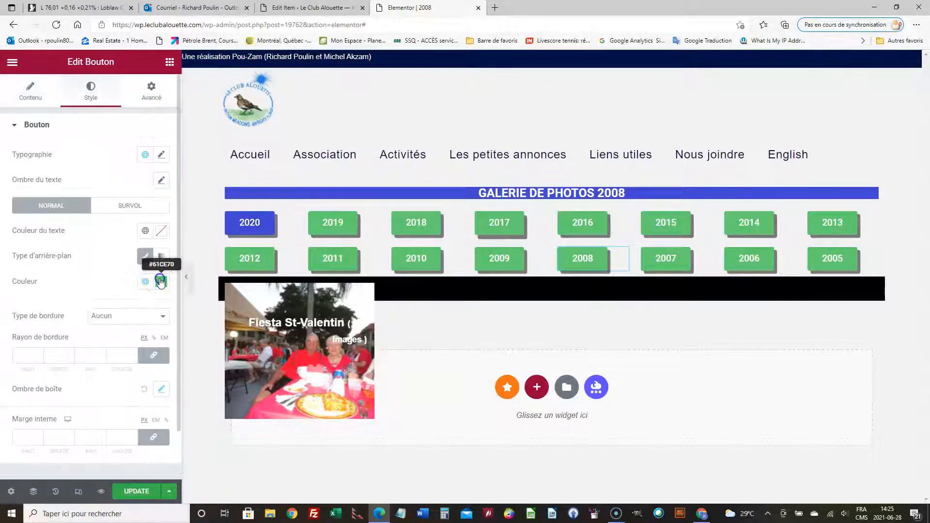
key(ctrl+v)
click(163, 284)
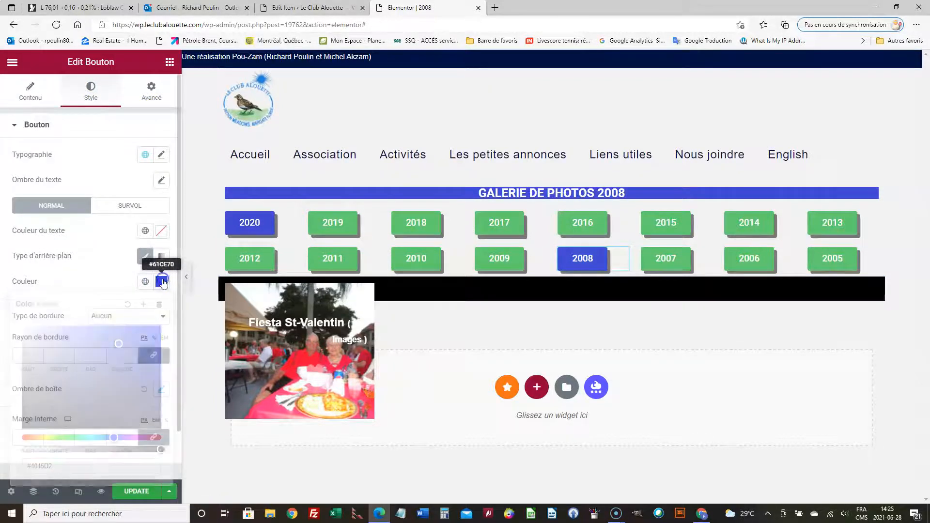
Copy the 2019 button's green background colour #61CE70 and apply it to the 2020 button.
click(348, 220)
click(89, 93)
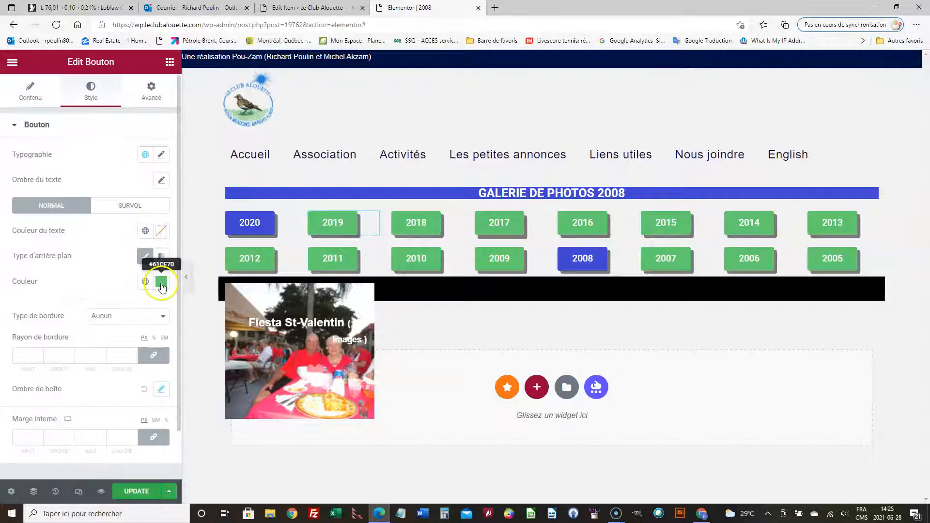
click(161, 284)
key(ctrl+c)
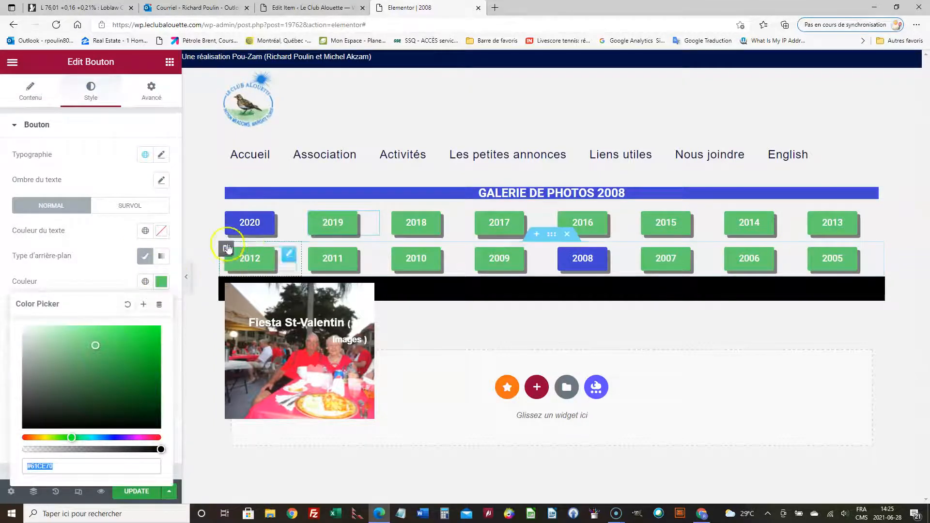
click(248, 222)
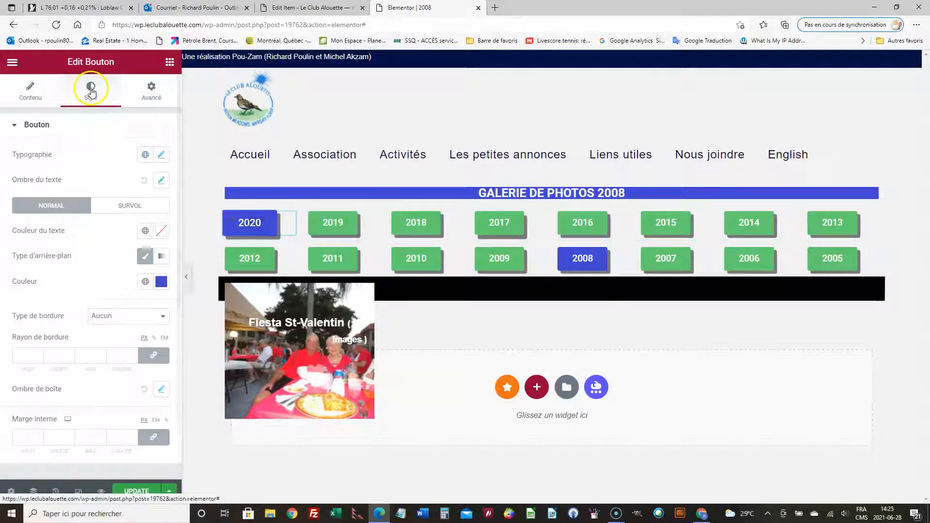
click(162, 283)
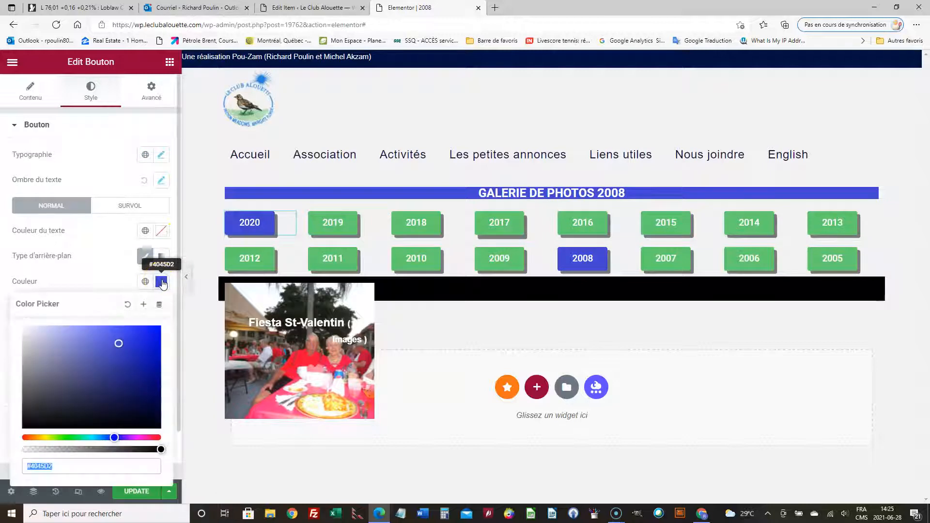
key(ctrl+v)
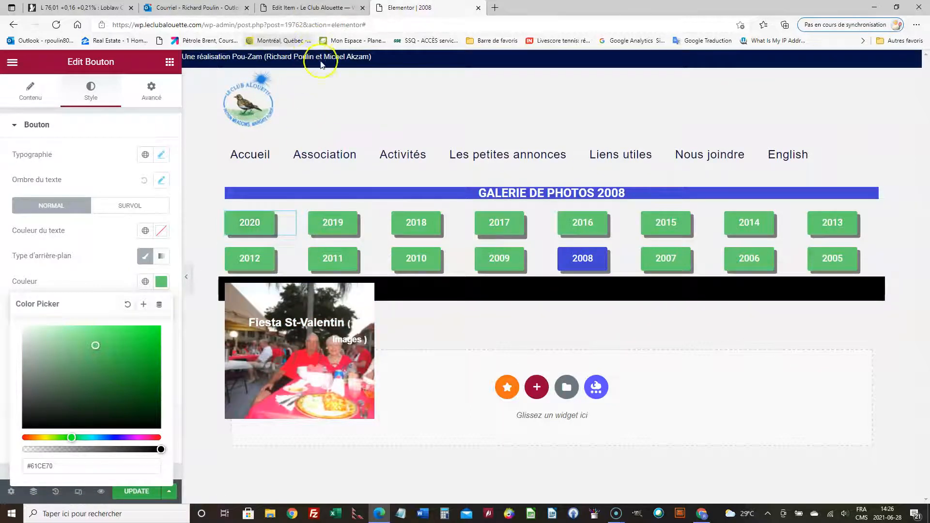
Copy the 2008 album's shortcode from the Modula albums list and return to the 2008 page in Elementor.
click(317, 8)
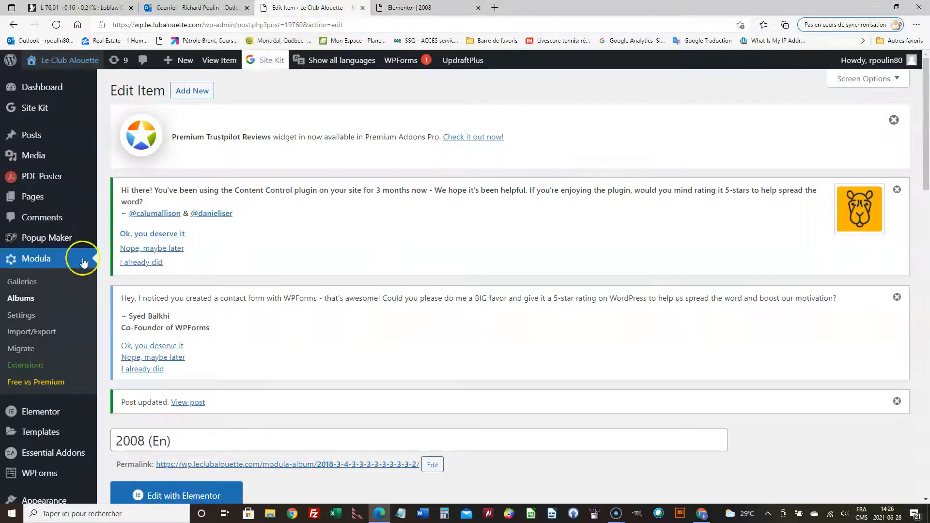
click(21, 298)
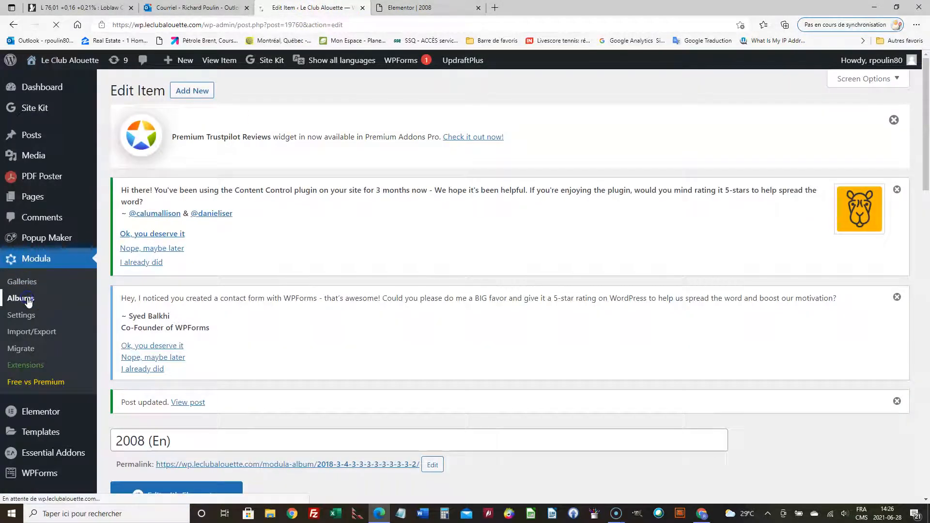
scroll(345, 299, down, 3)
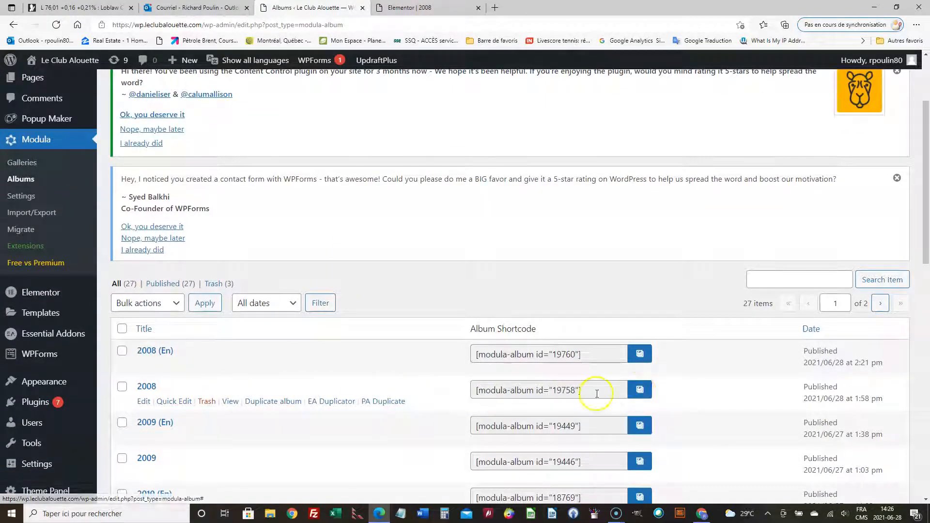
click(640, 393)
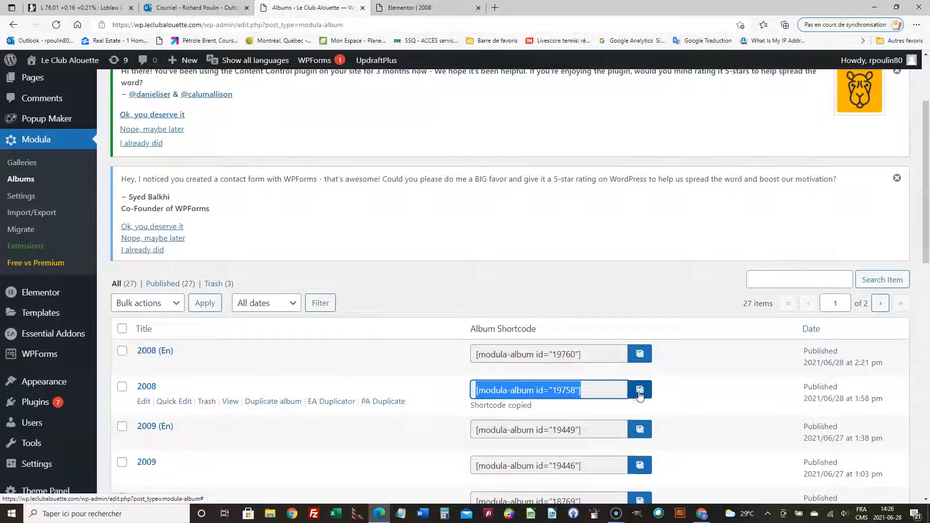
click(430, 11)
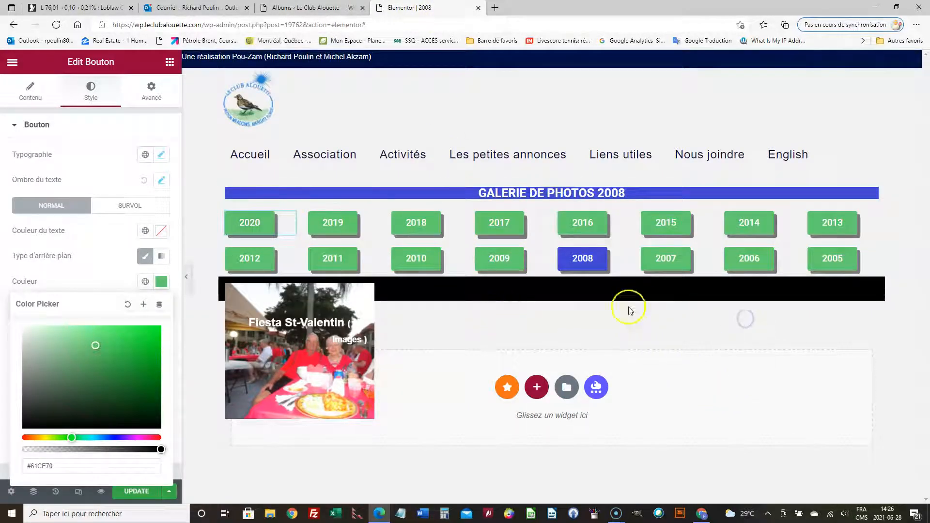
Replace the album shortcode below the year buttons with [modula-album id="19758"] and update the 2008 page.
click(529, 285)
click(101, 205)
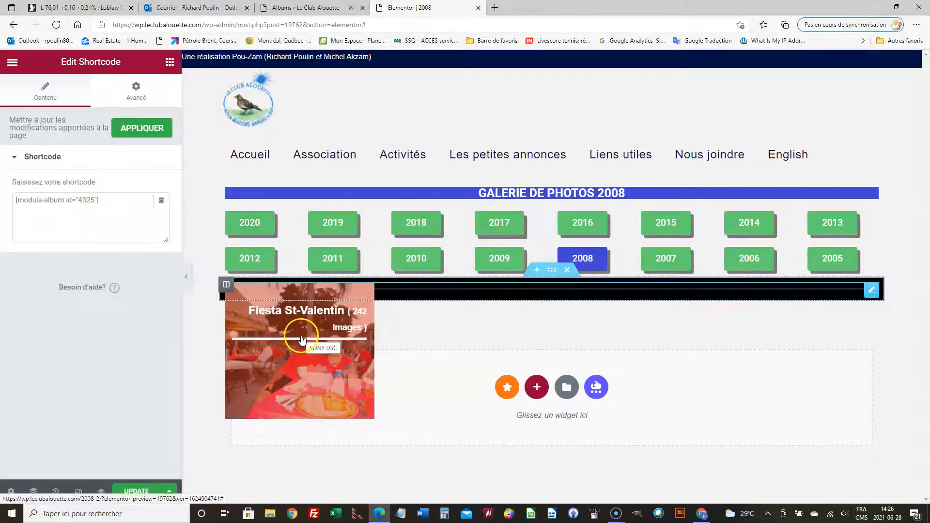
drag(103, 202, 24, 192)
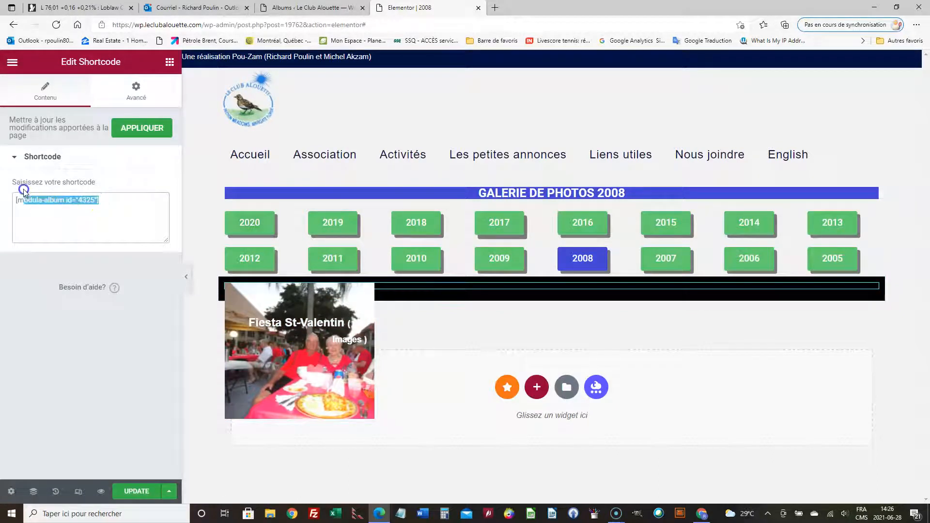
key(ctrl+v)
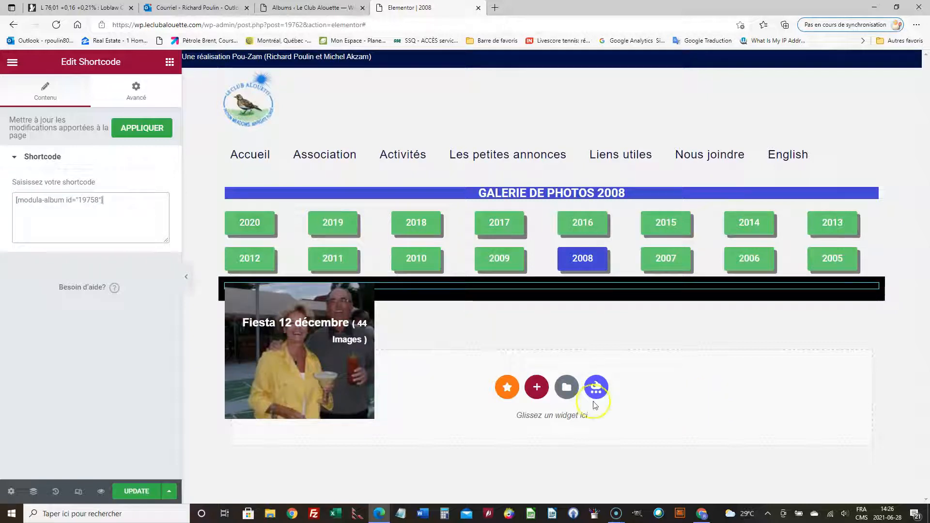
click(150, 490)
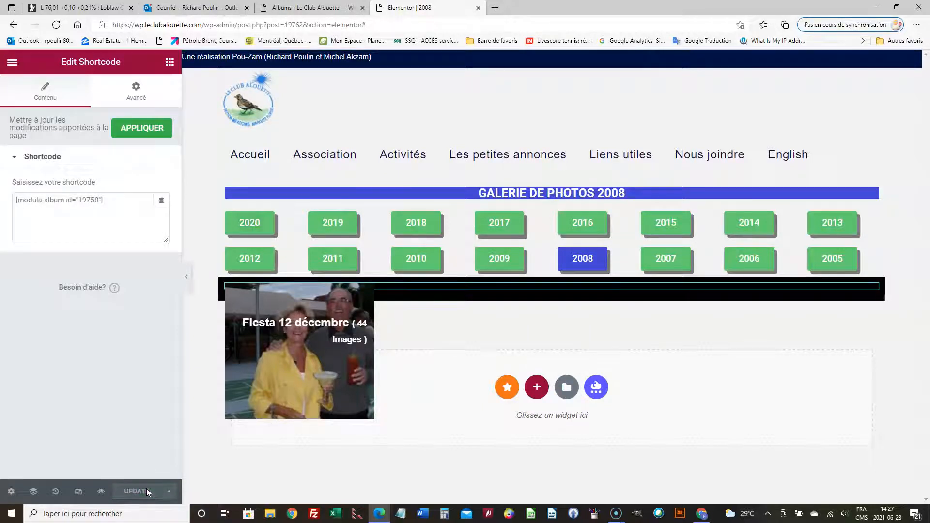
click(466, 384)
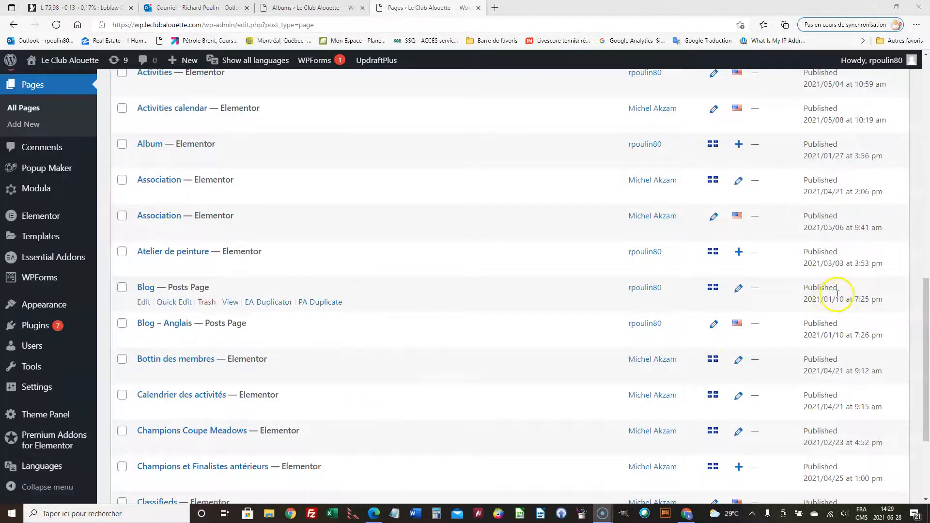
Go to page 4 of the Pages list and examine how the other yearly photo pages are titled.
scroll(831, 297, up, 5)
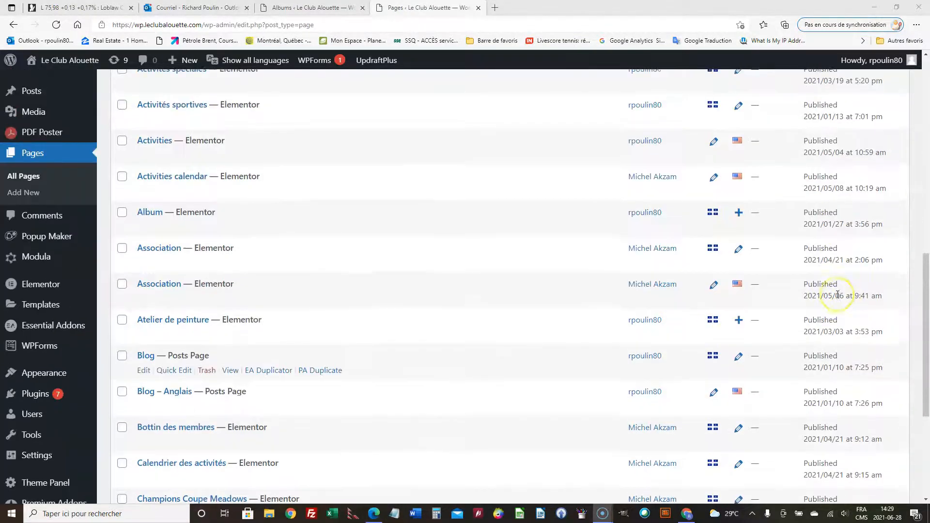
scroll(837, 294, up, 4)
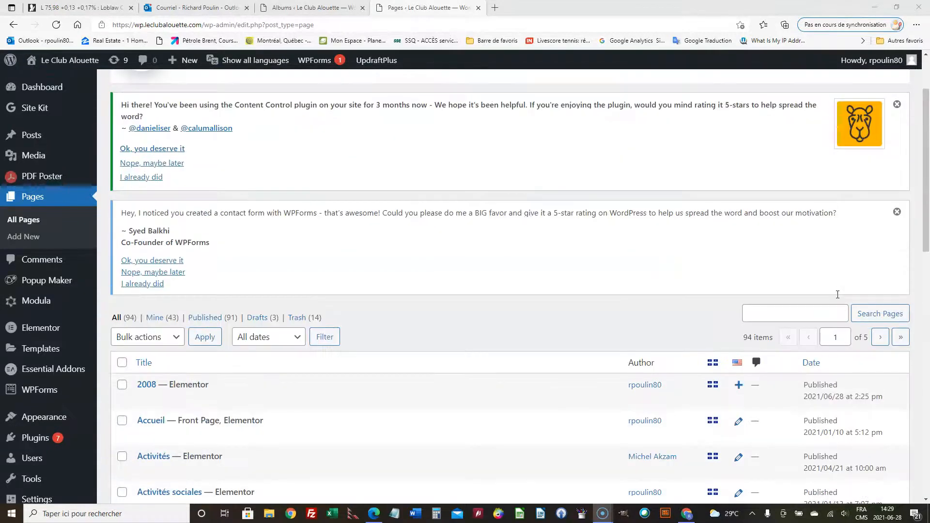
scroll(838, 294, down, 2)
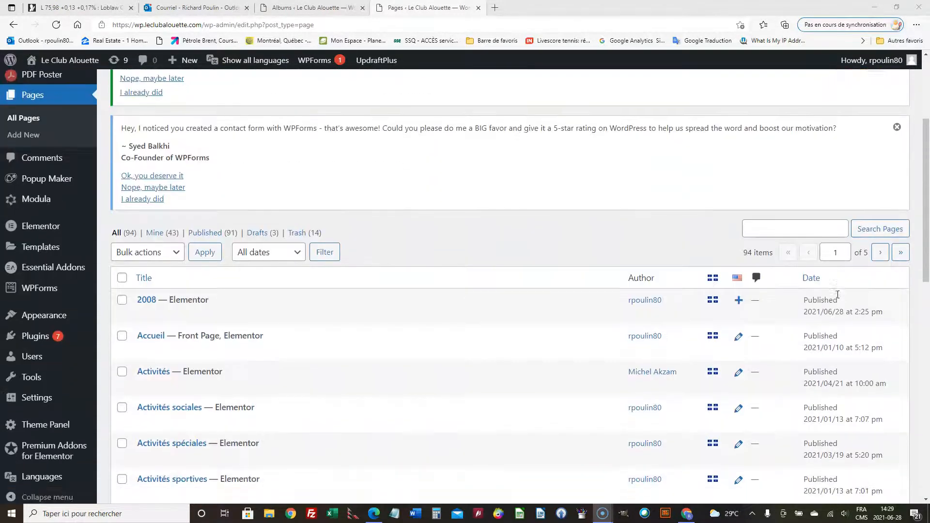
scroll(838, 294, down, 3)
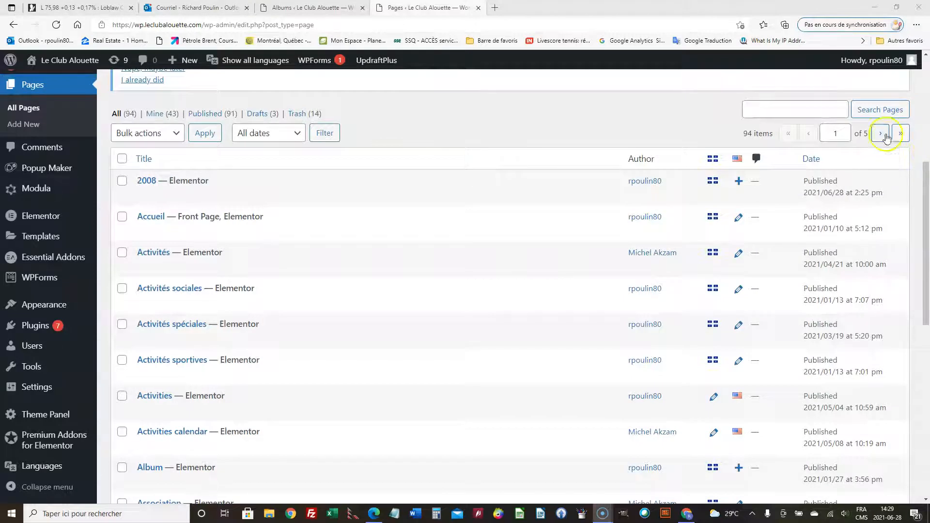
click(836, 134)
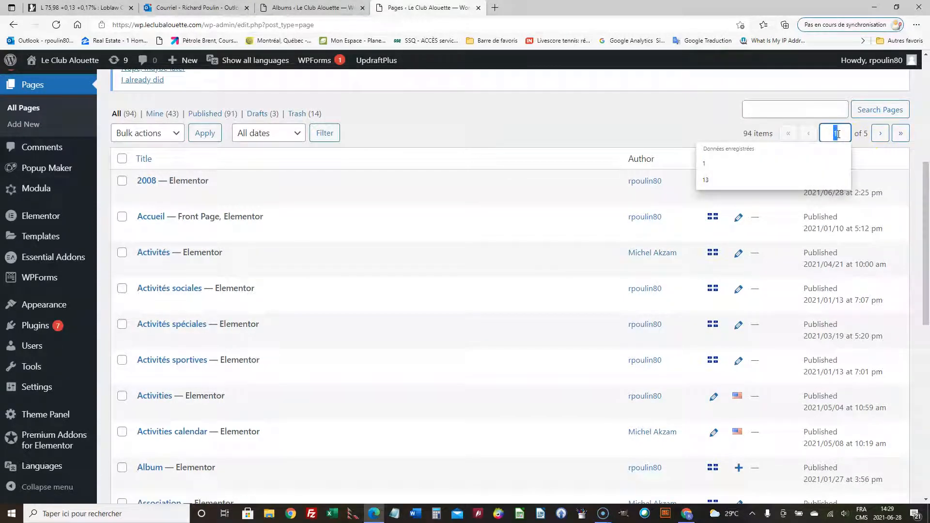
text(4)
key(Return)
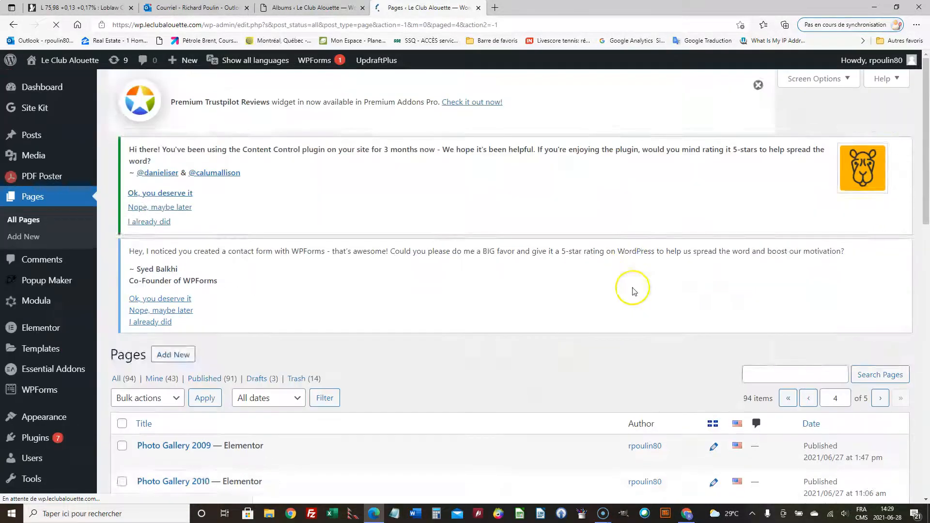
scroll(609, 296, down, 10)
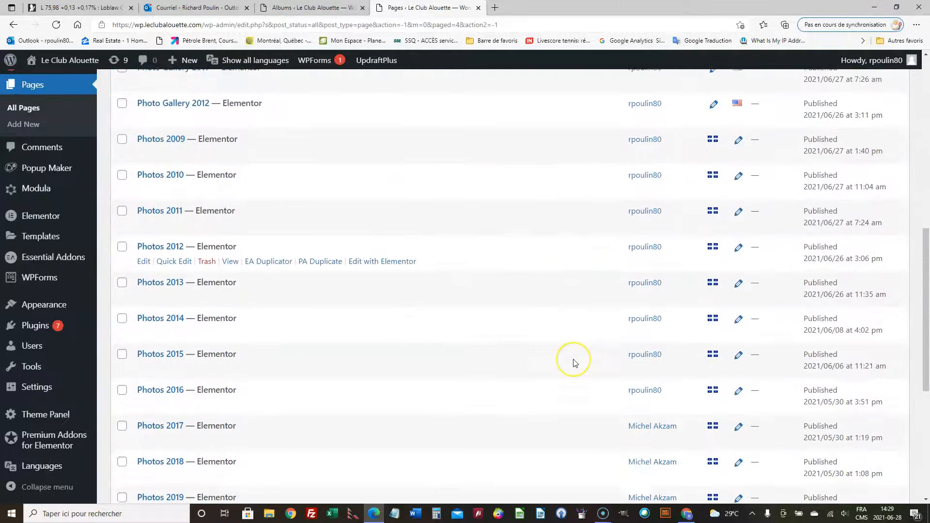
scroll(575, 347, up, 10)
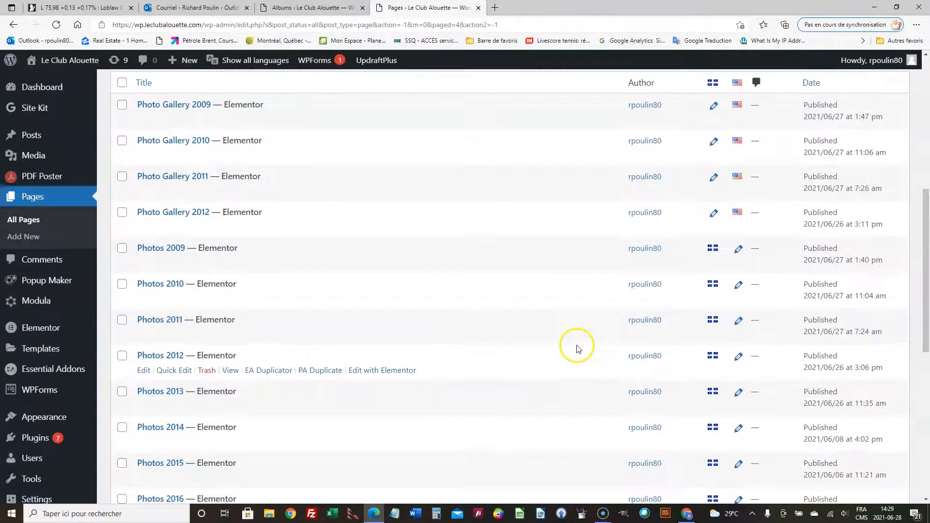
Return to page 1 of the Pages list and open the 2008 page for editing.
click(808, 423)
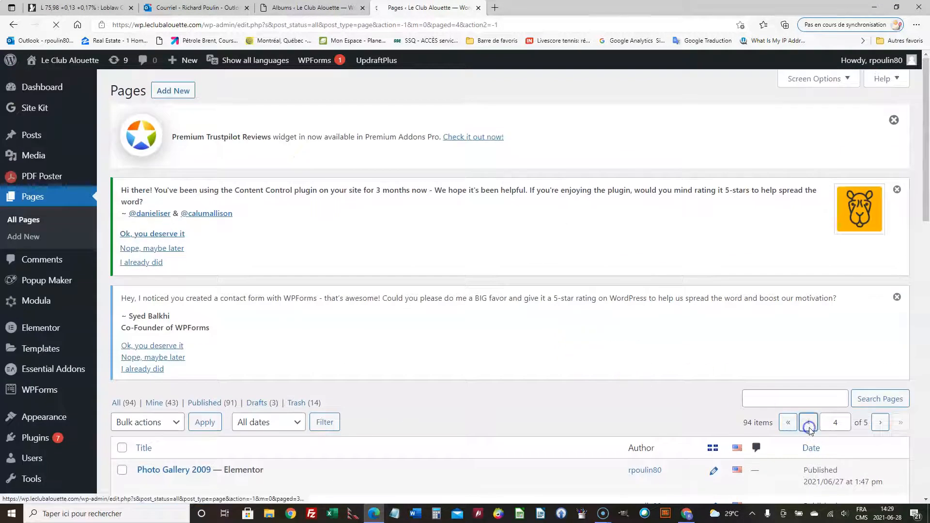
double_click(839, 424)
text(1)
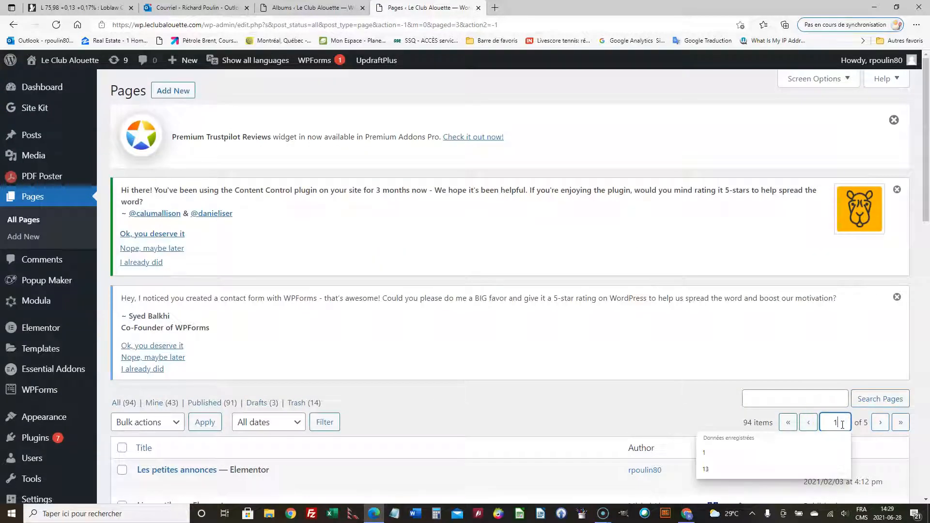
key(Return)
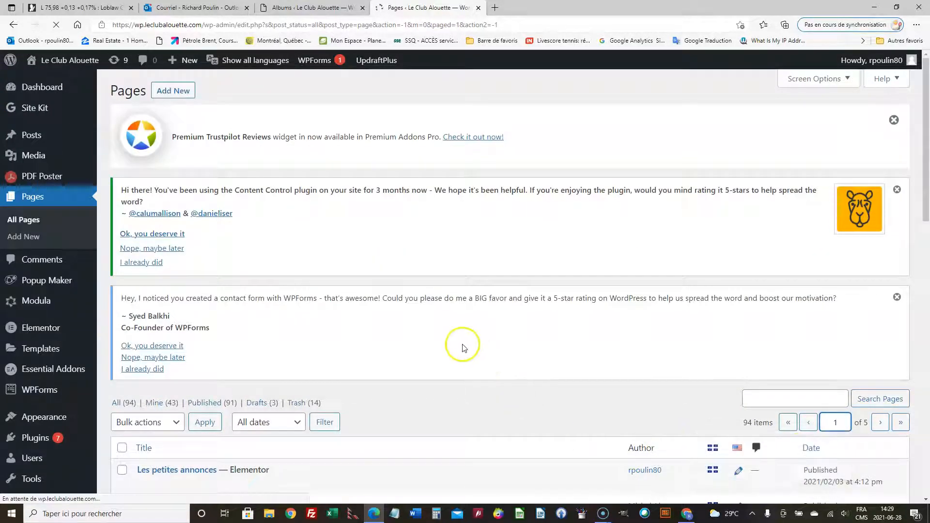
scroll(465, 346, down, 2)
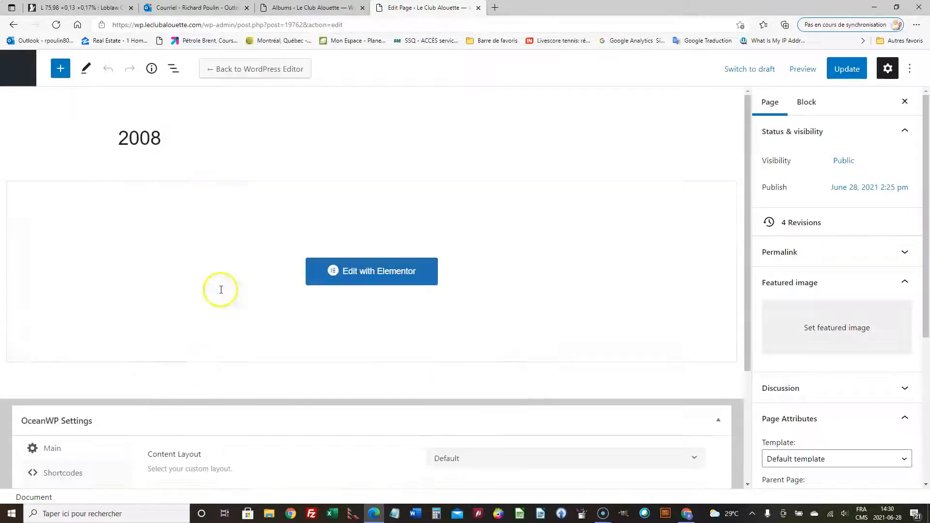
Retitle the 2008 page as "Photos 2008" and update it.
click(128, 141)
text(Photos)
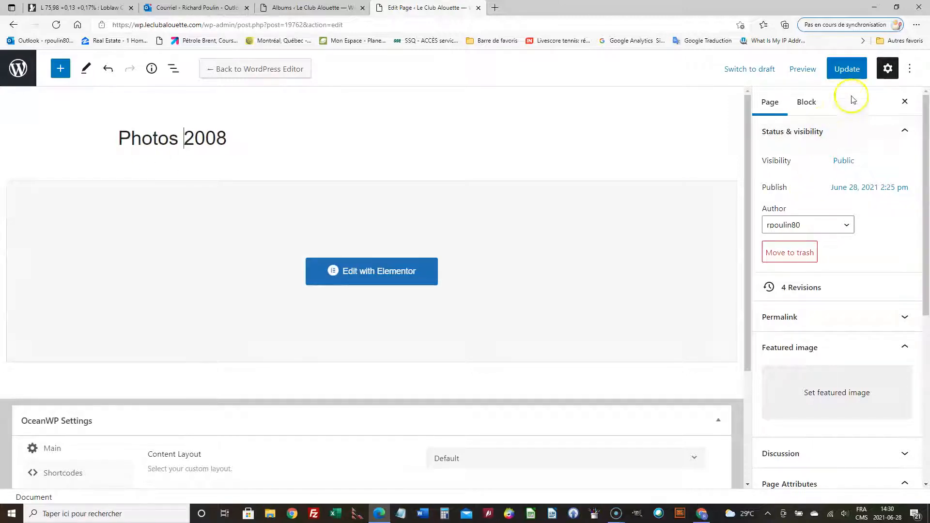
click(837, 69)
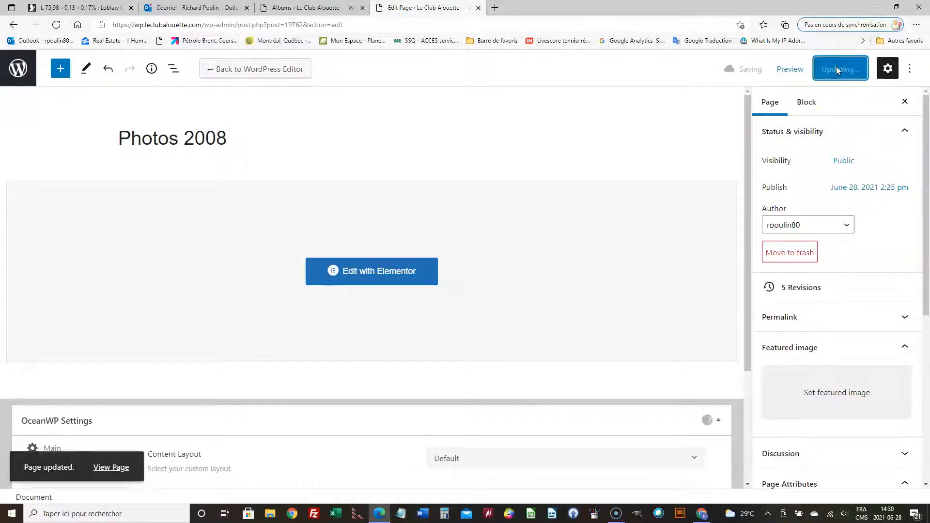
Return to the Pages list and go to page 4 to find the Photos 2008 entry.
click(17, 66)
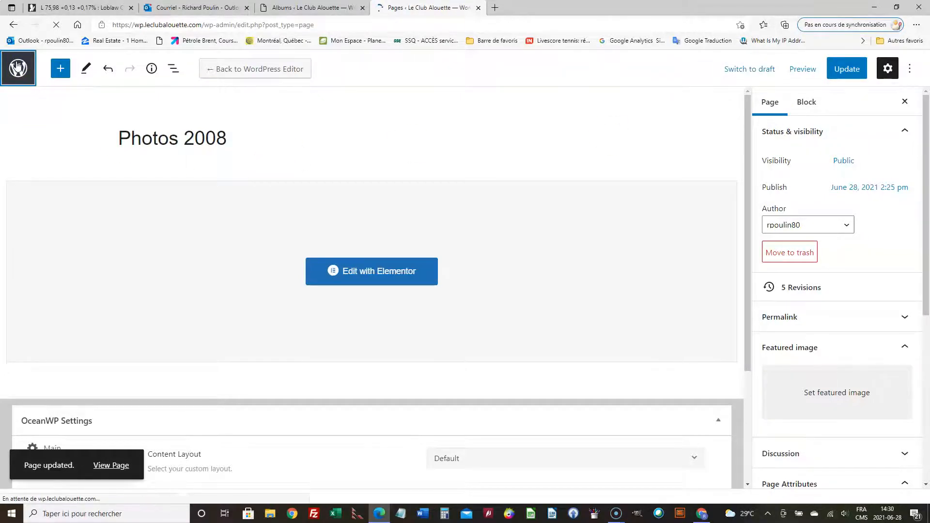
scroll(673, 346, down, 1)
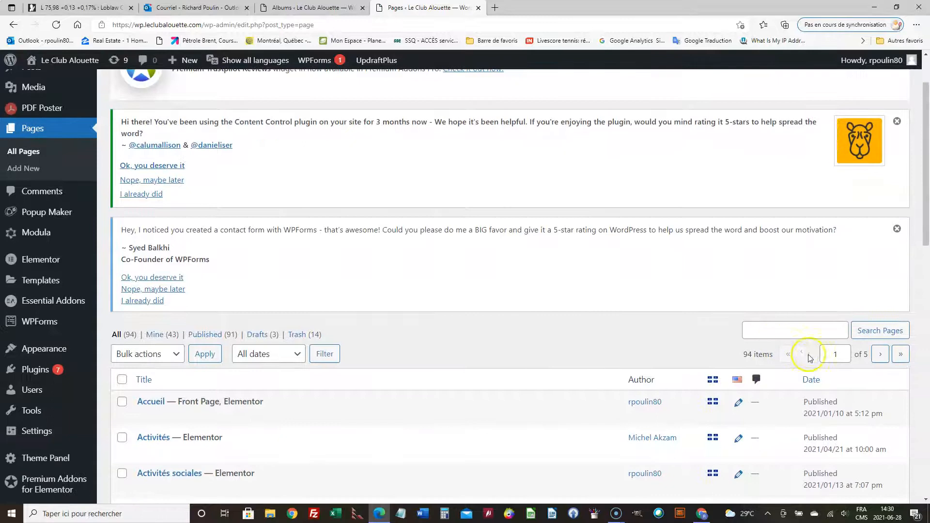
double_click(835, 353)
text(4)
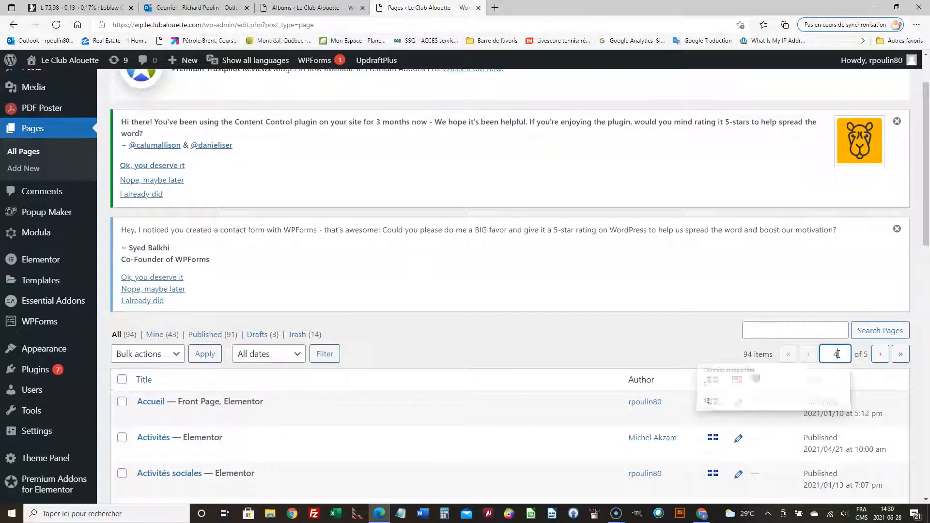
key(Return)
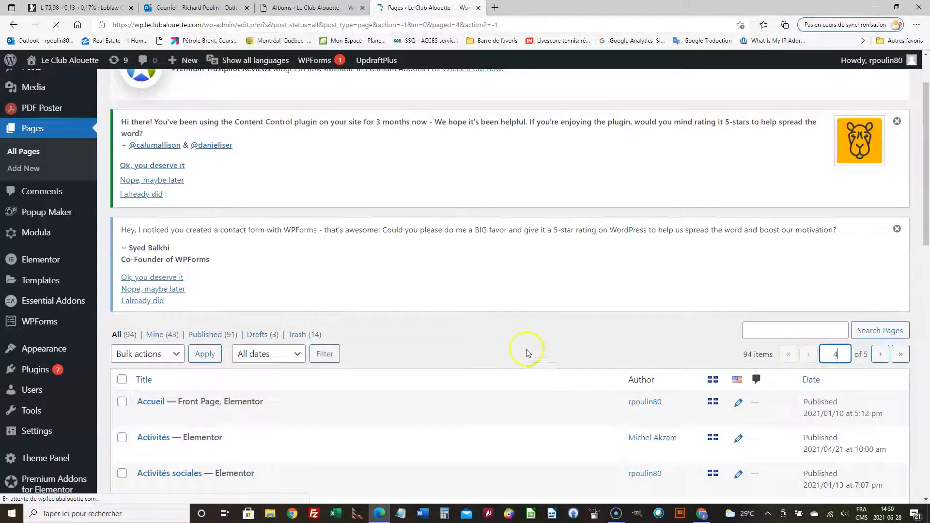
scroll(430, 321, down, 1)
scroll(430, 319, down, 5)
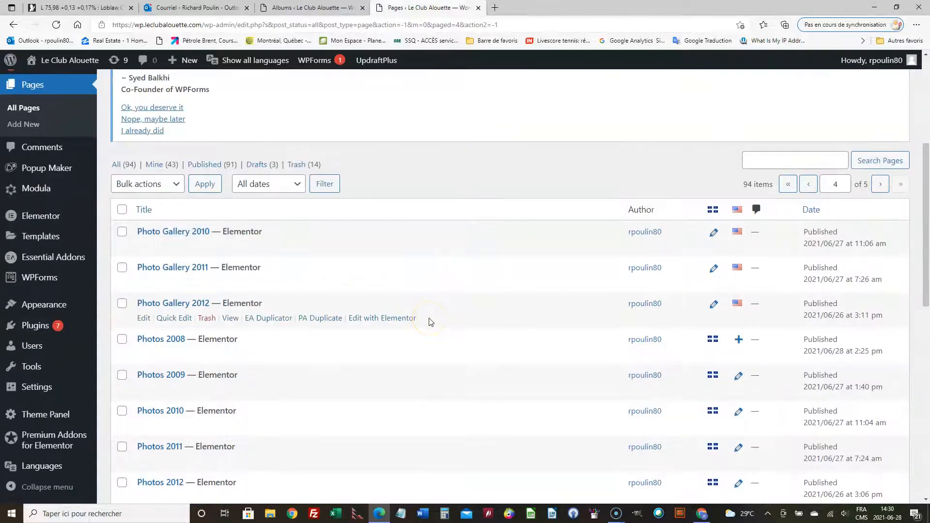
scroll(426, 316, up, 1)
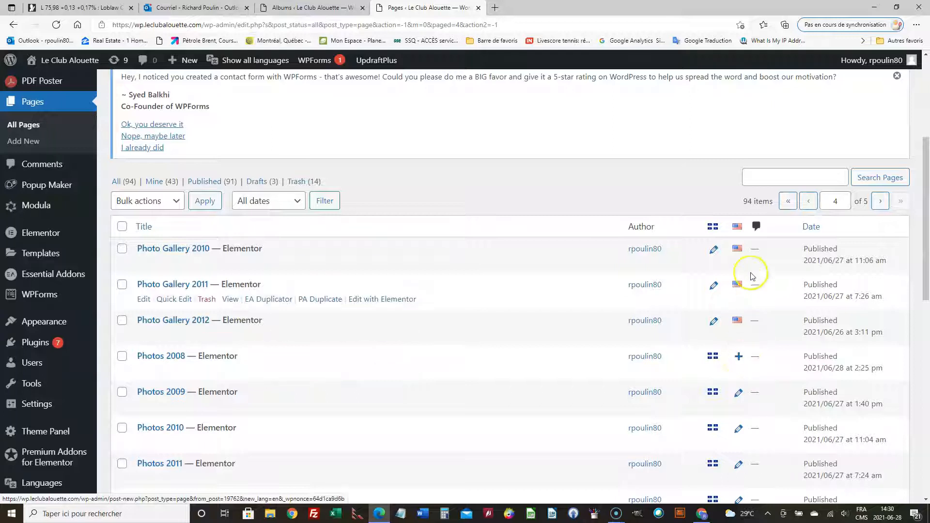
Add an English translation of the Photos 2008 page, title it "Photo Gallery 2008" and publish it.
click(739, 358)
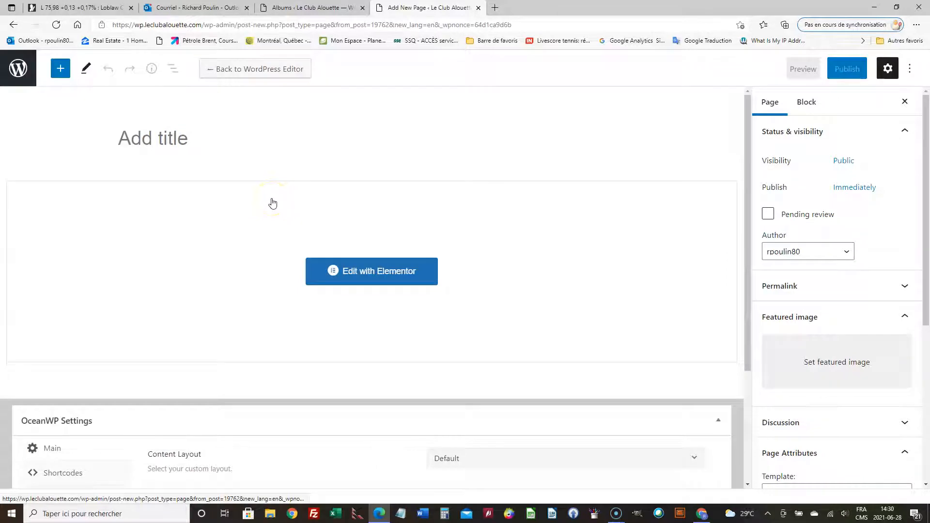
text(Galle)
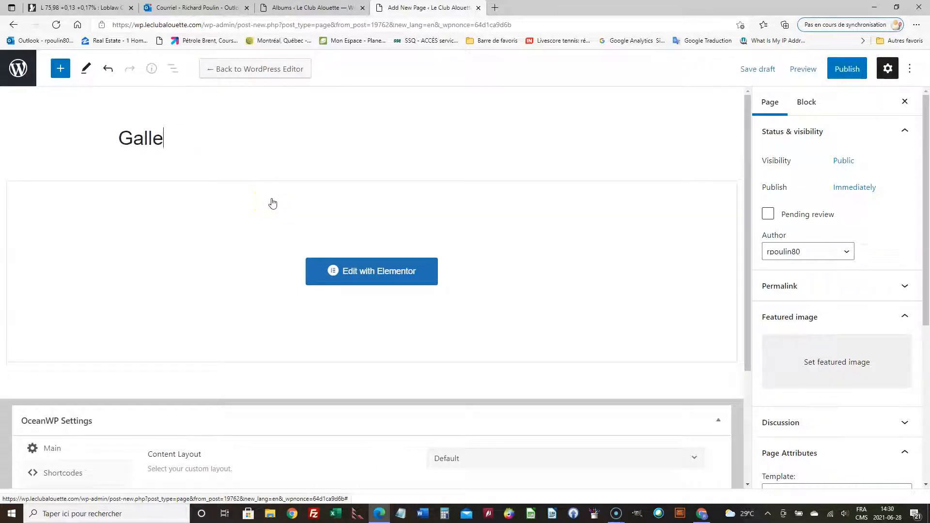
key(BackSpace)
key(BackSpace)
key(BackSpace)
key(BackSpace)
text(Photo Gallery 2008)
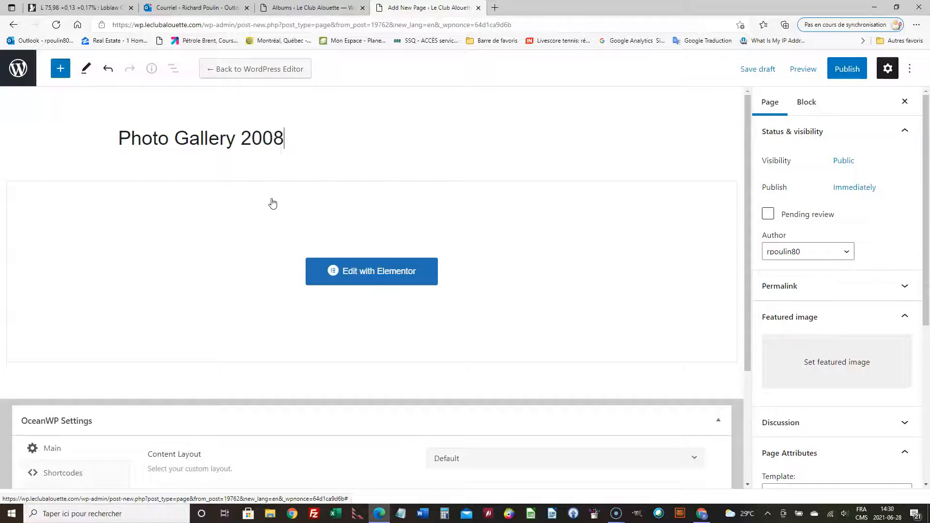
click(847, 69)
click(845, 71)
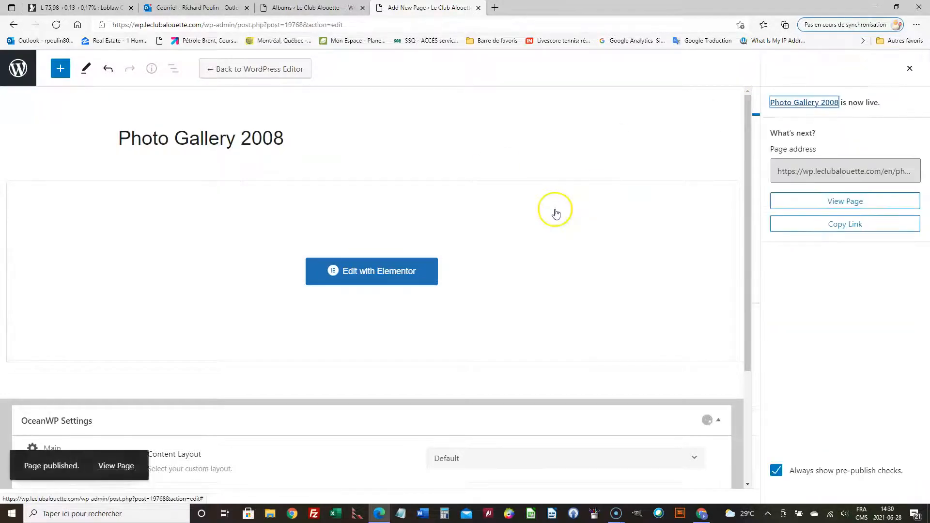
Open the Photo Gallery 2008 page for editing in Elementor.
click(407, 273)
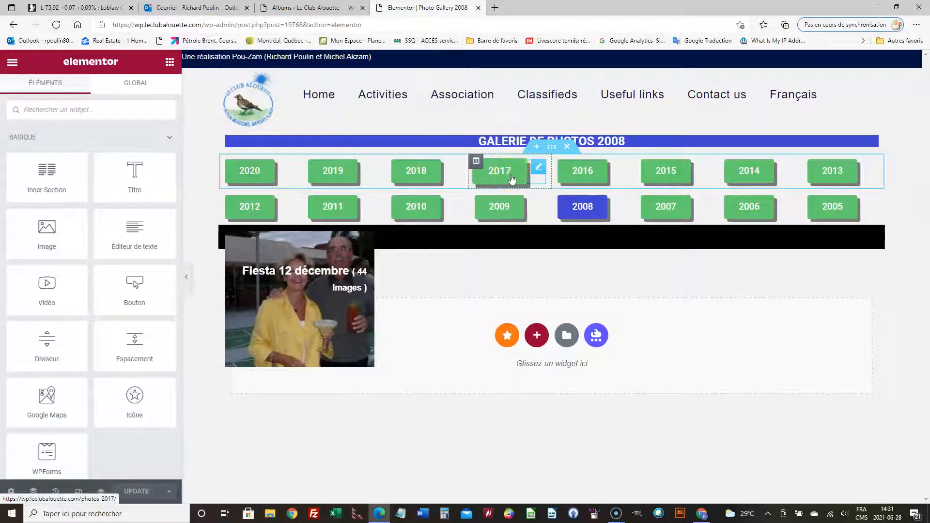
click(527, 175)
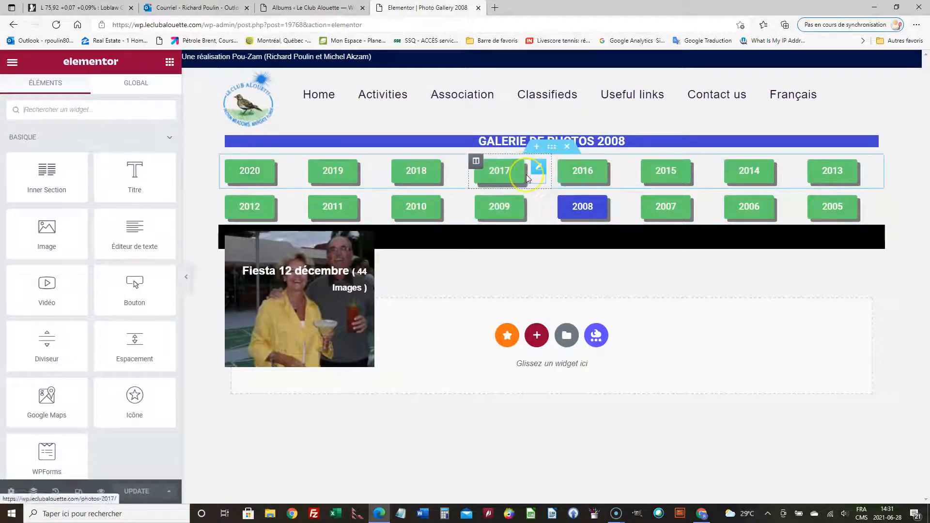
click(537, 227)
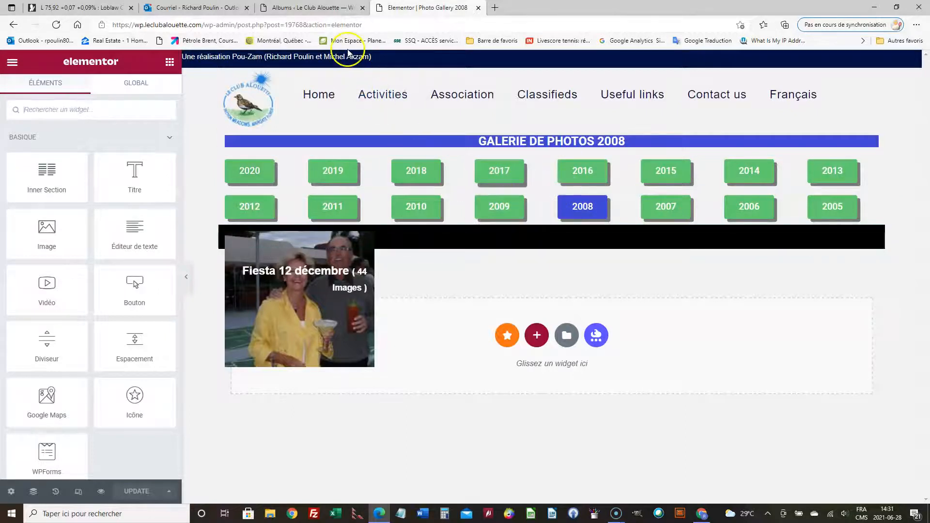
From the Modula albums list, open the club's public website in a new browser tab and switch to it.
click(320, 12)
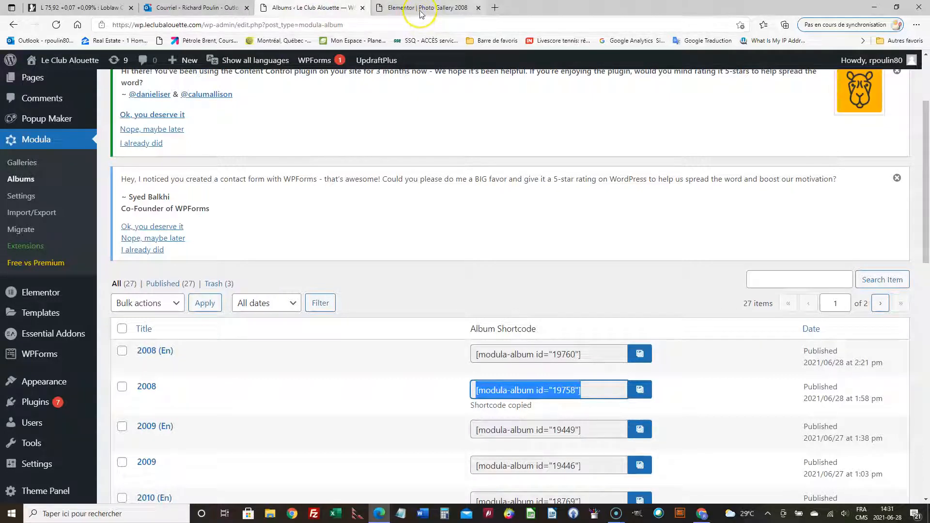
right_click(68, 63)
click(98, 69)
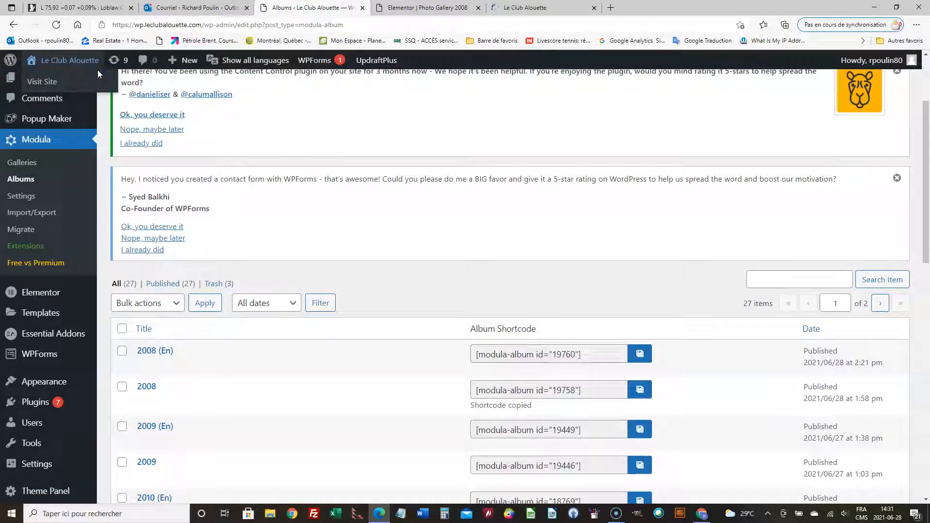
click(529, 13)
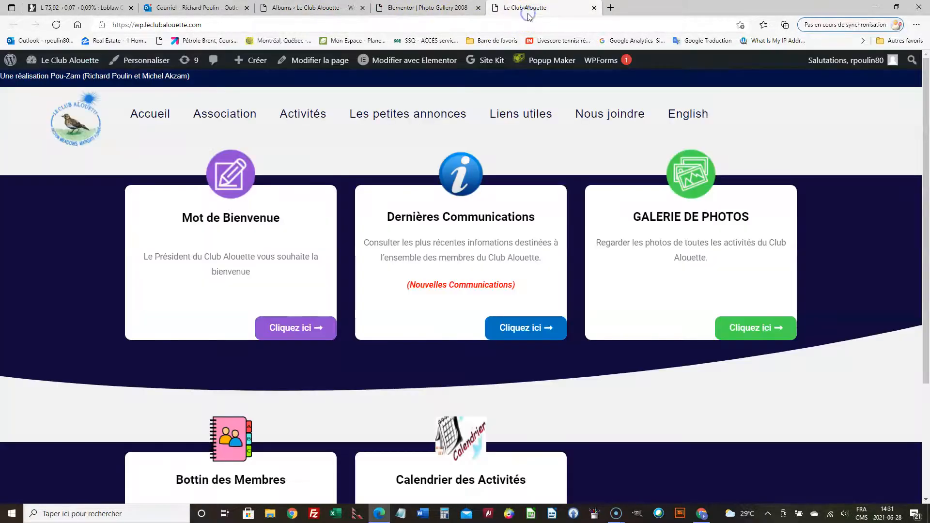
Switch the public site to English, go to its photo gallery and open the Photo Gallery 2020 page for editing in Elementor.
click(688, 115)
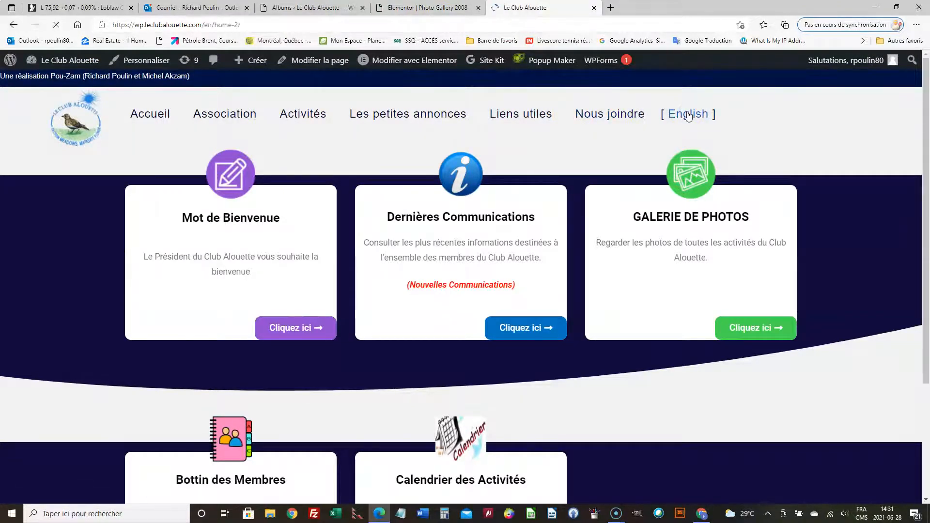
click(755, 328)
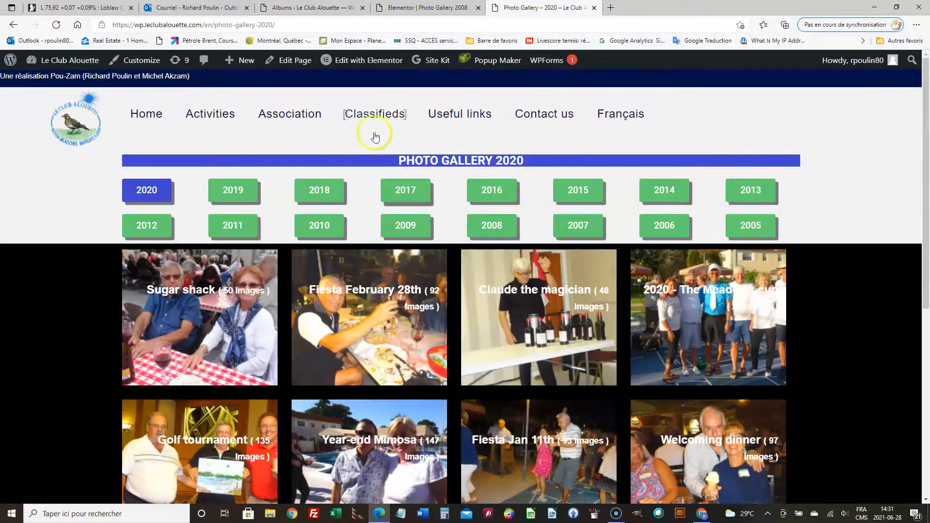
click(391, 67)
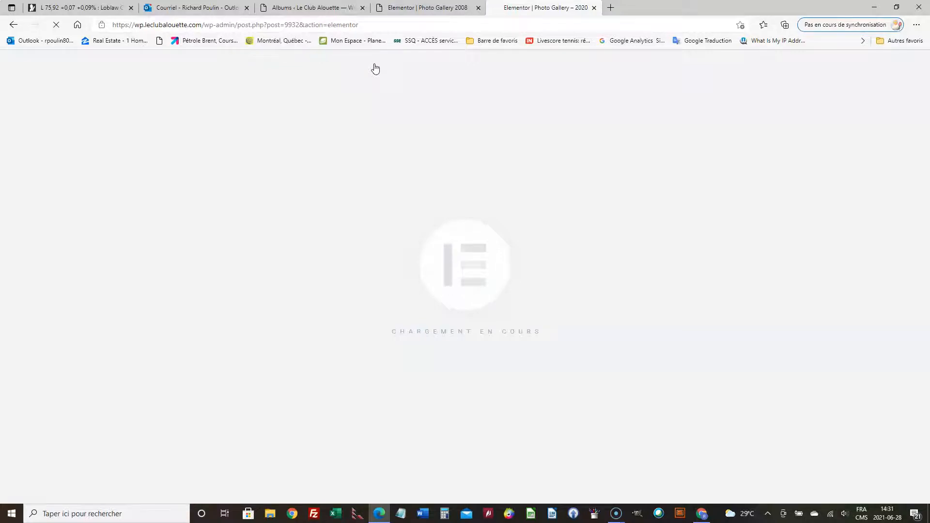
Copy all content of the English Photo Gallery 2020 page and paste it into the Photo Gallery 2008 page in Elementor.
click(495, 328)
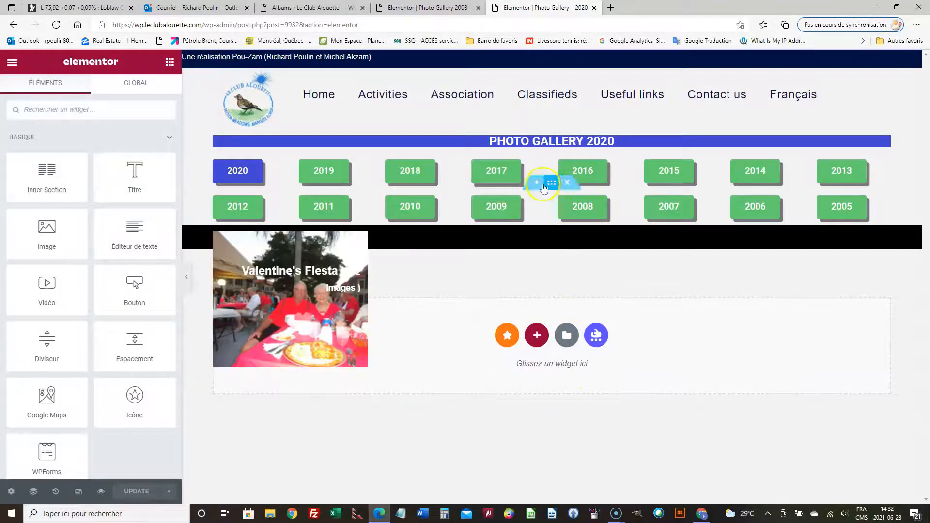
right_click(667, 328)
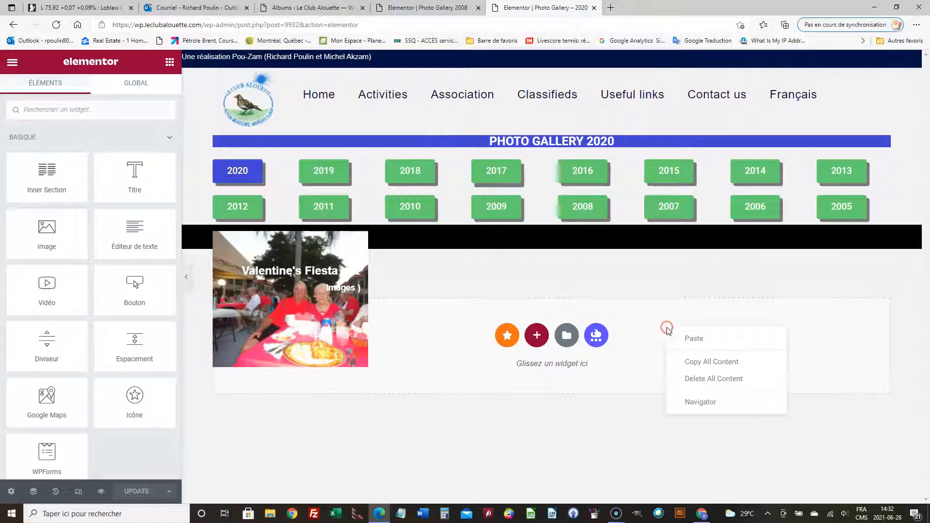
click(706, 362)
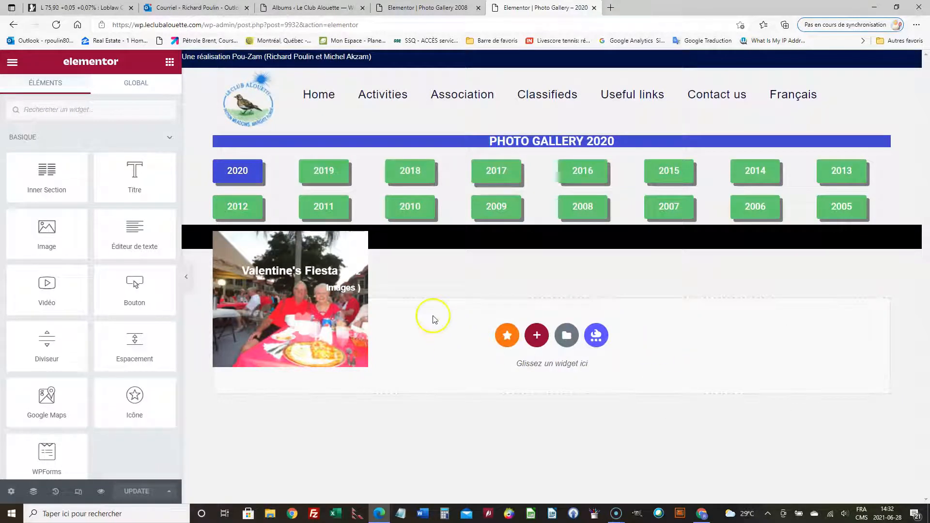
click(439, 15)
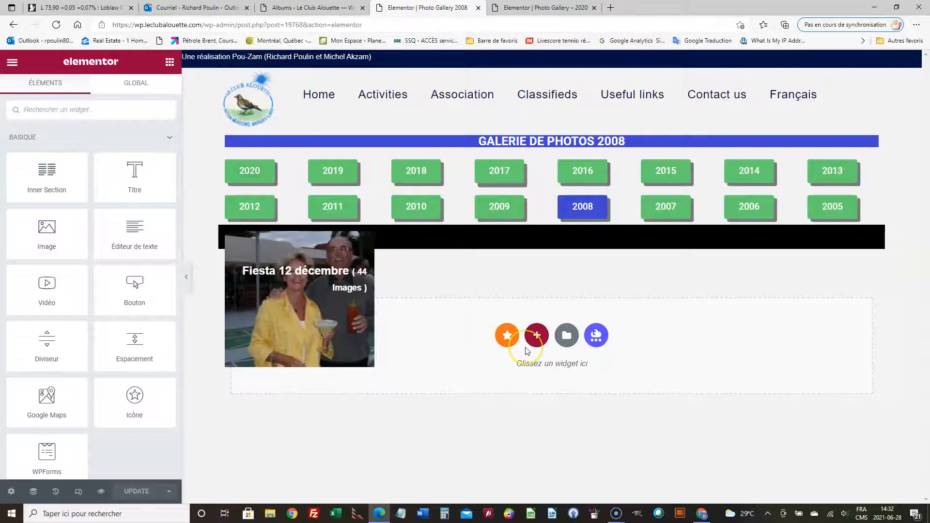
right_click(651, 343)
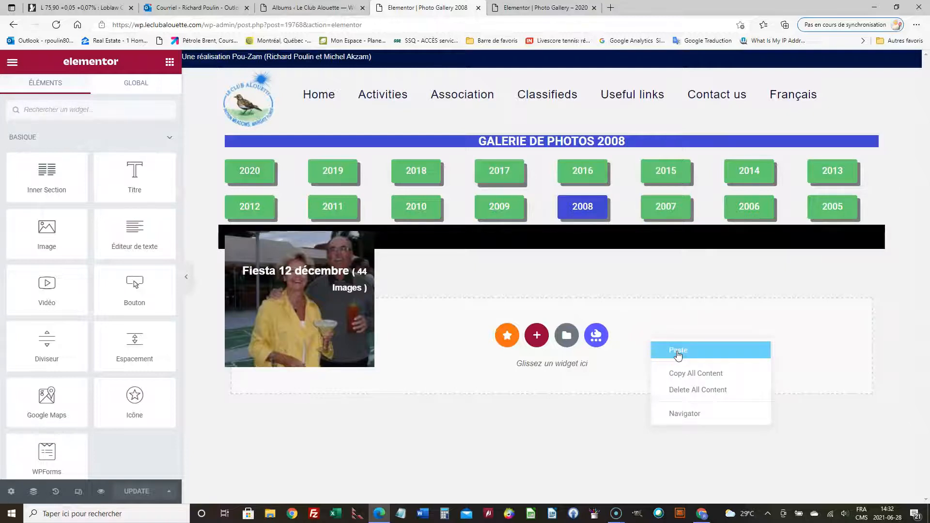
click(678, 354)
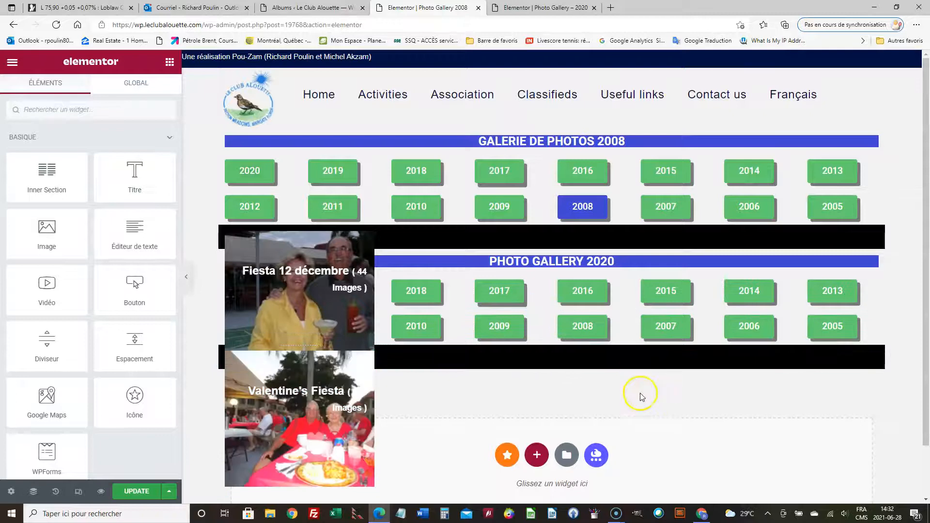
Delete the four original French sections above the pasted content: the title, both rows of year buttons and the album section.
click(567, 123)
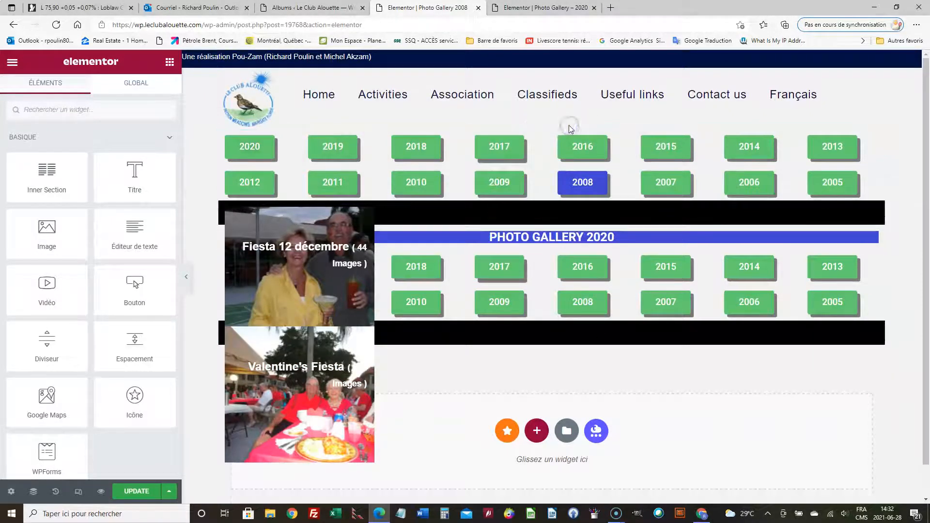
click(568, 127)
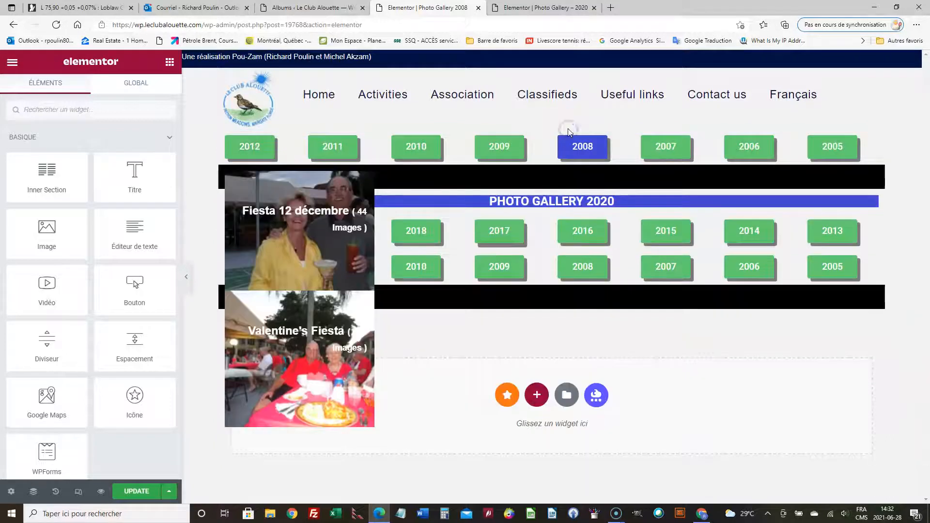
click(568, 127)
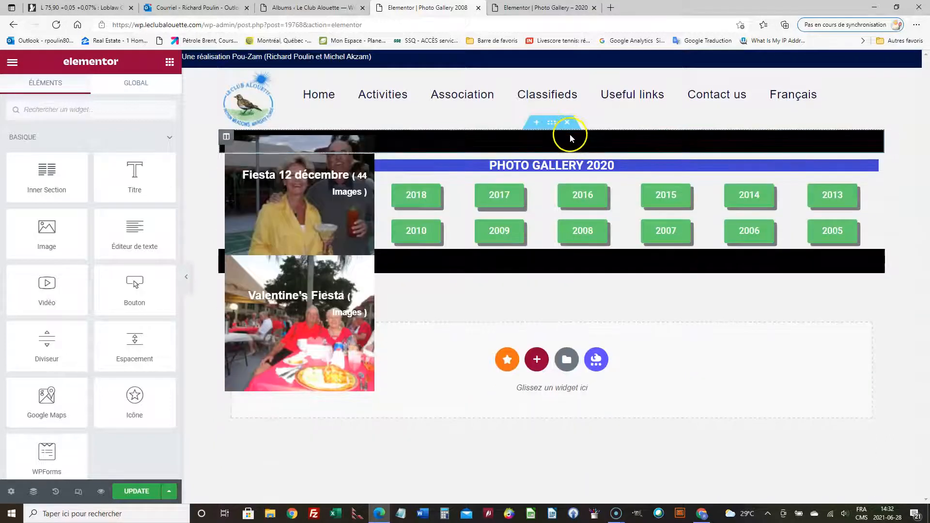
click(570, 129)
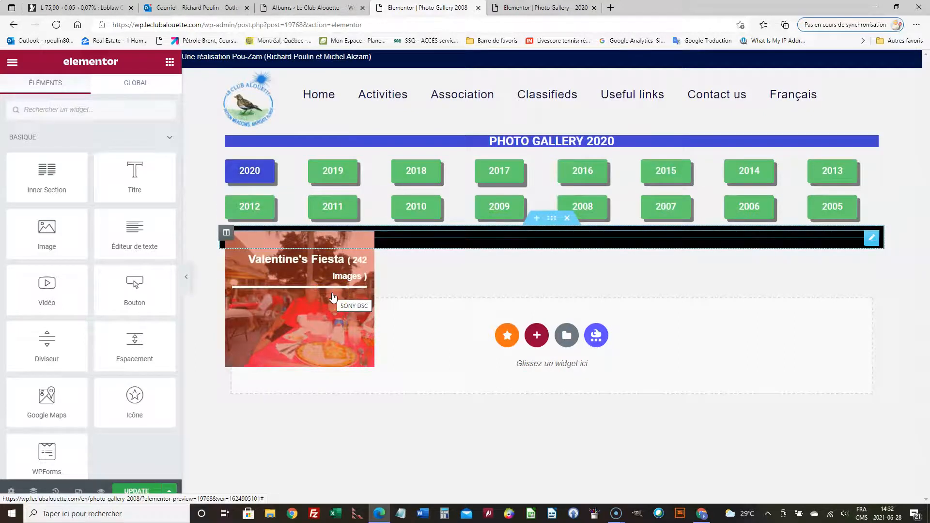
Copy the shortcode of the 2008 (En) album from the Modula albums list and return to the Photo Gallery 2008 page in Elementor.
click(320, 8)
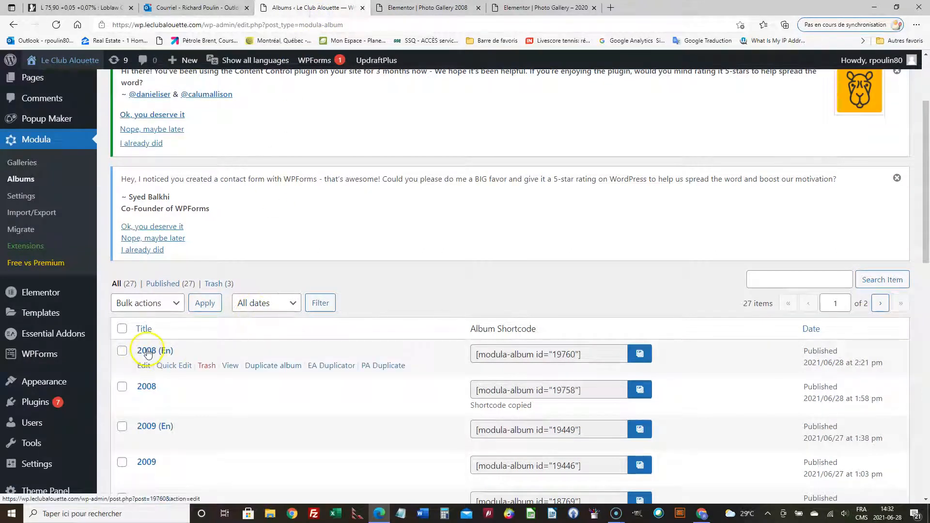
click(640, 354)
click(641, 354)
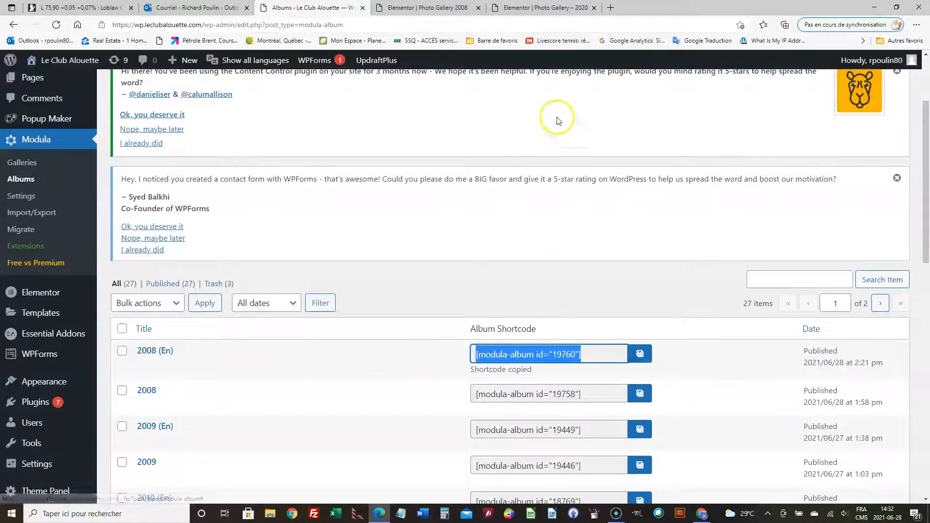
click(457, 9)
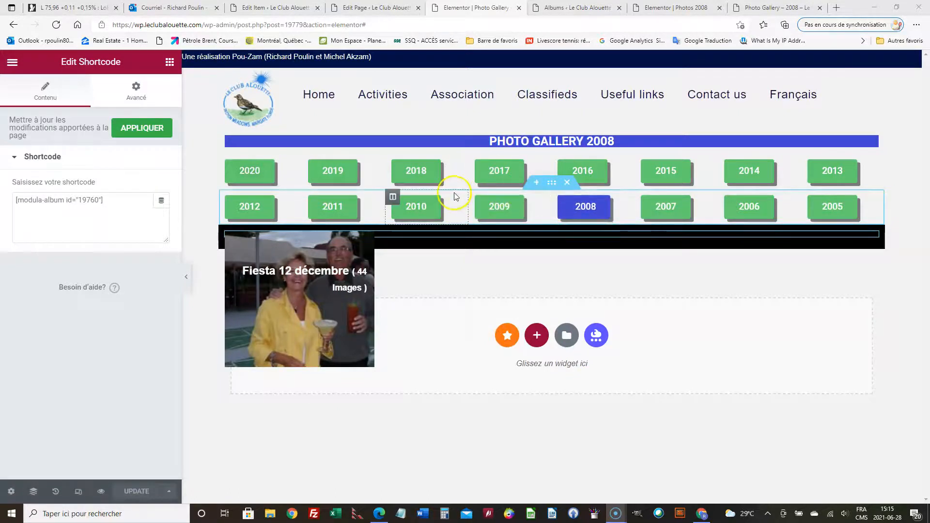
click(483, 458)
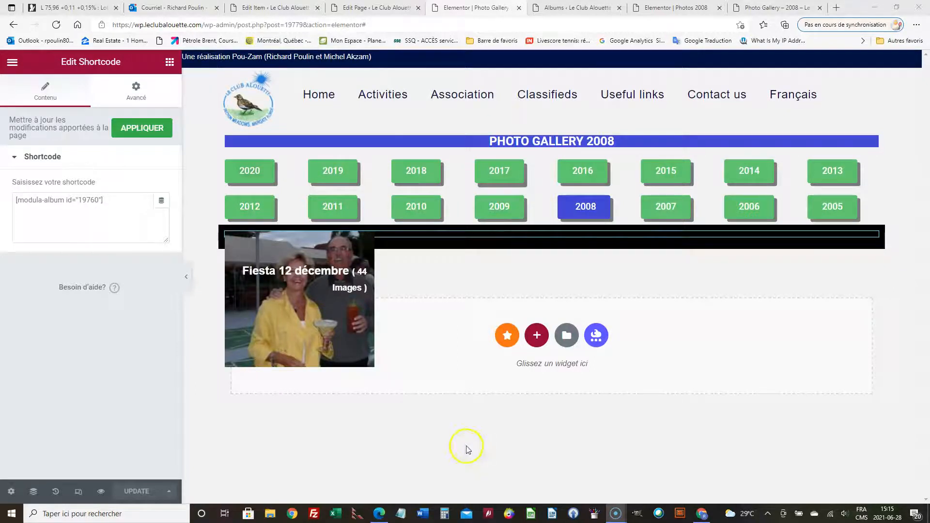
Switch to Chrome, view the 2008 gallery on the public site and request its English version.
click(701, 513)
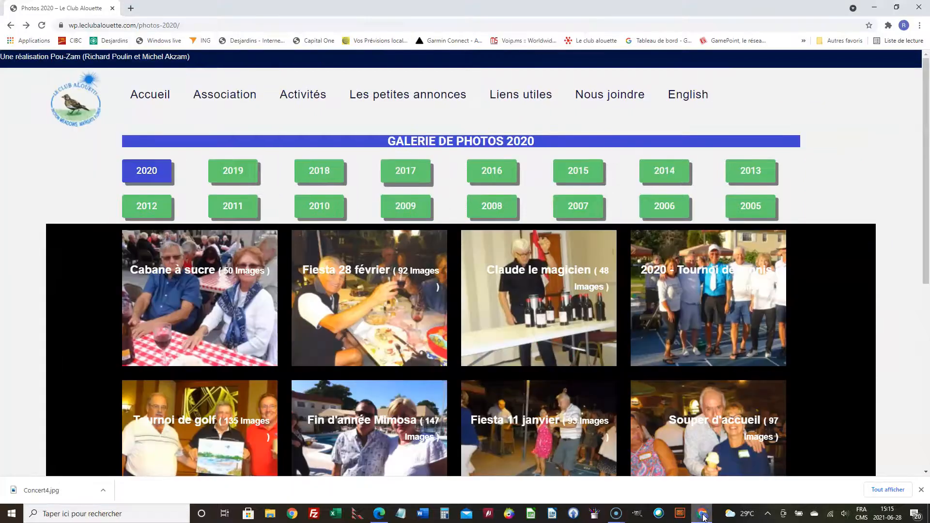
click(146, 170)
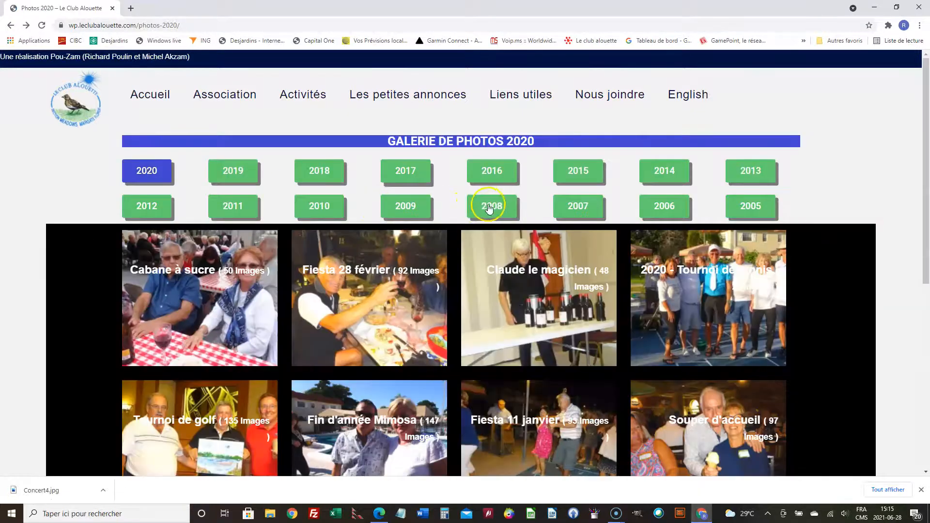
click(492, 208)
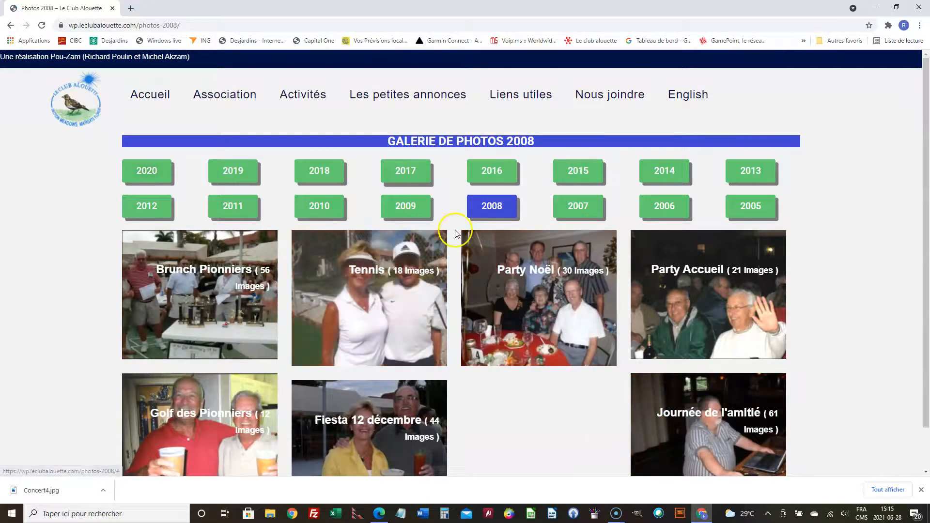
click(688, 98)
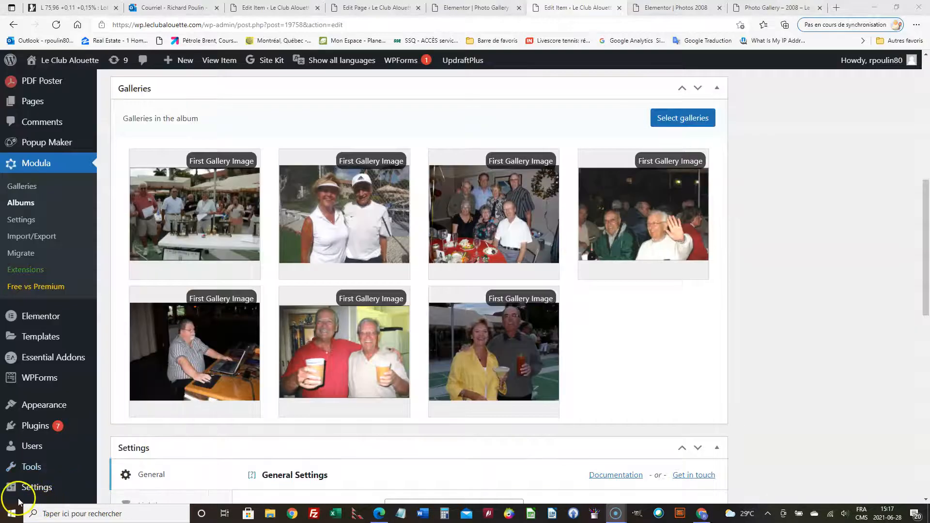
Switch back to Edge, open the Modula Galleries list and look through the 2008 gallery entries.
mouse_move(67, 477)
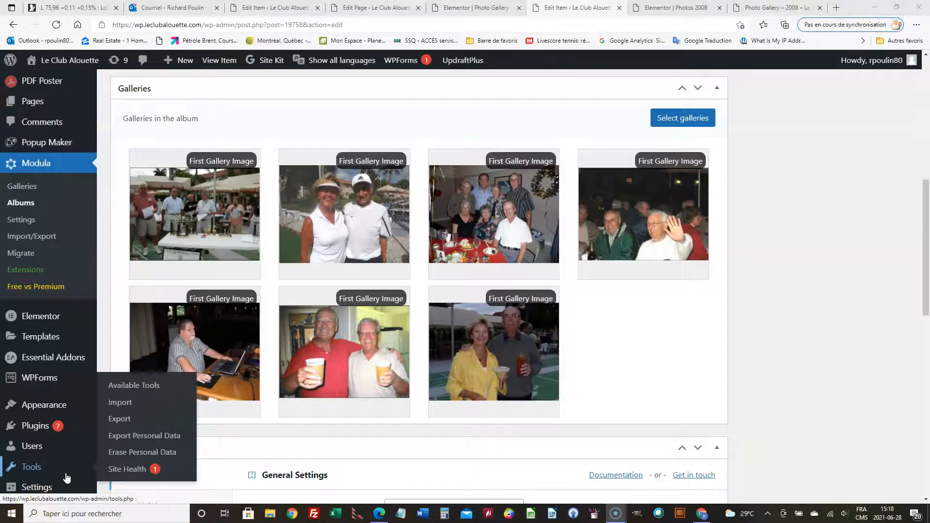
click(382, 516)
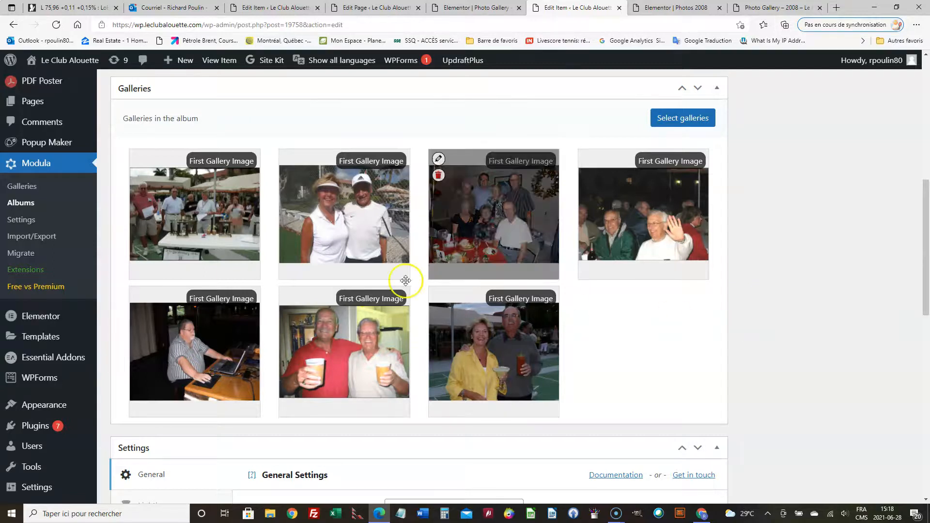
click(31, 187)
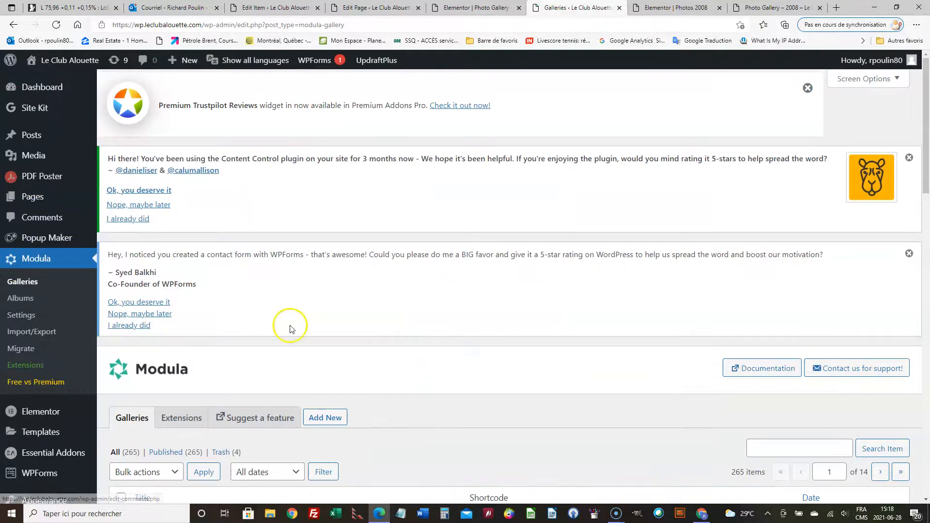
scroll(287, 326, down, 5)
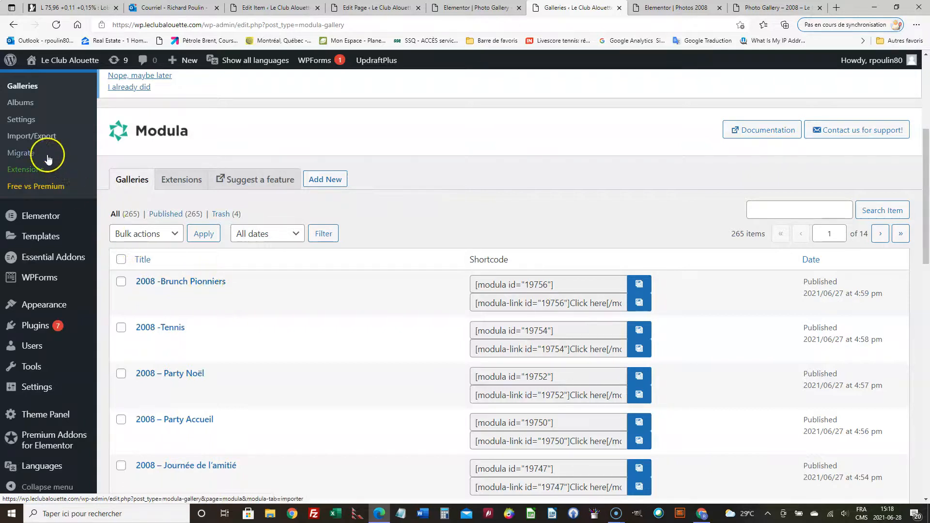
click(33, 108)
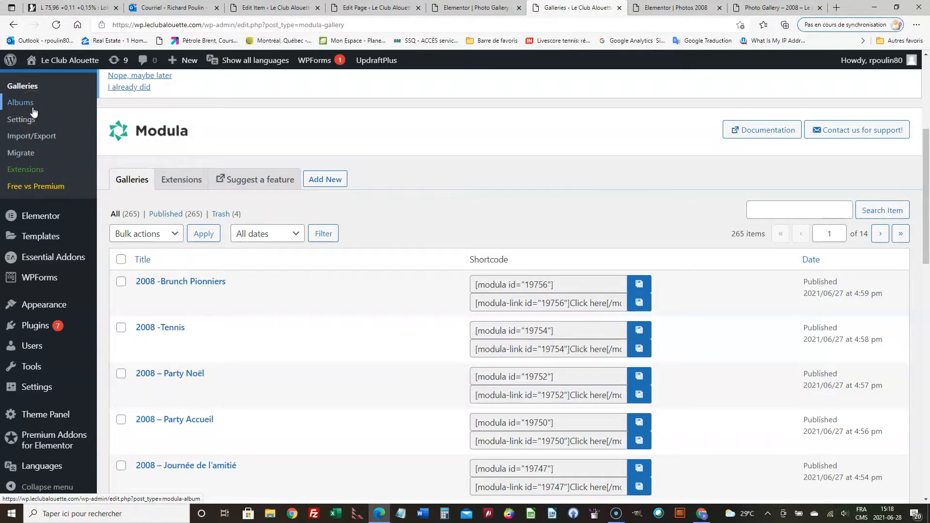
scroll(280, 349, down, 5)
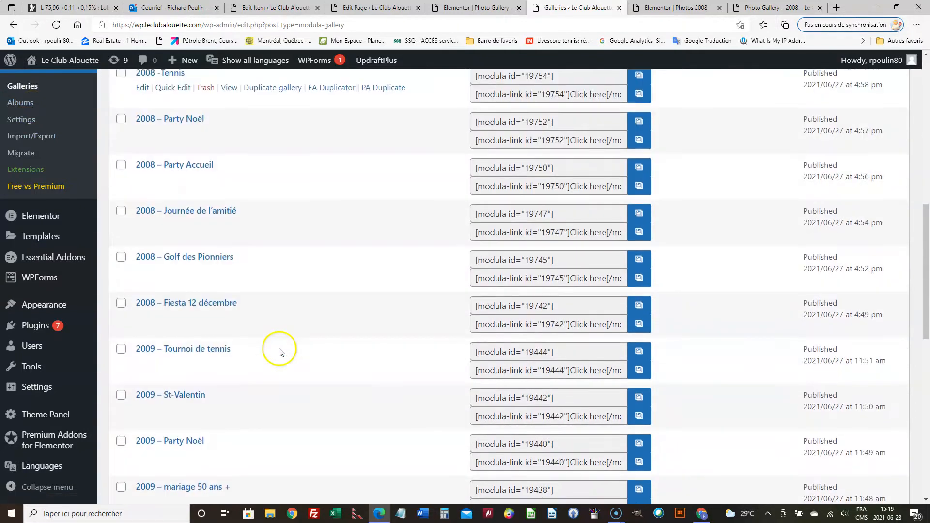
scroll(280, 350, up, 3)
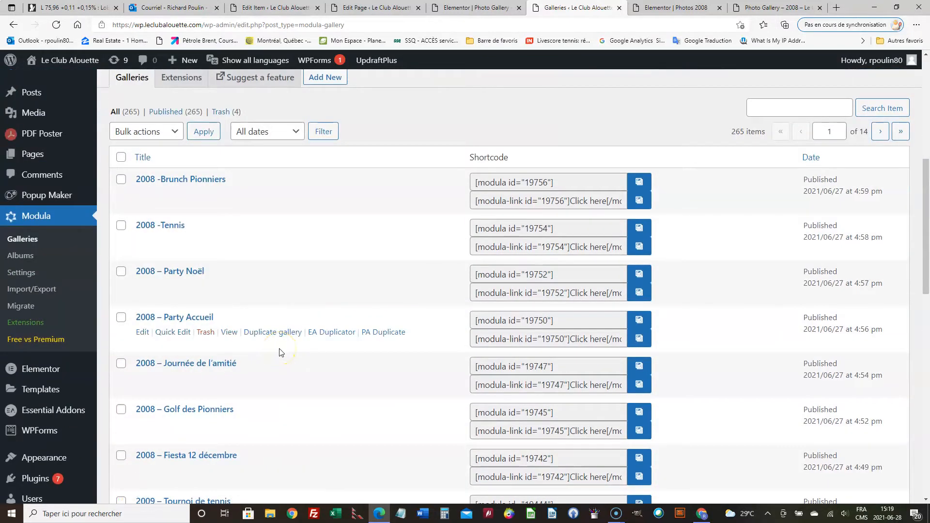